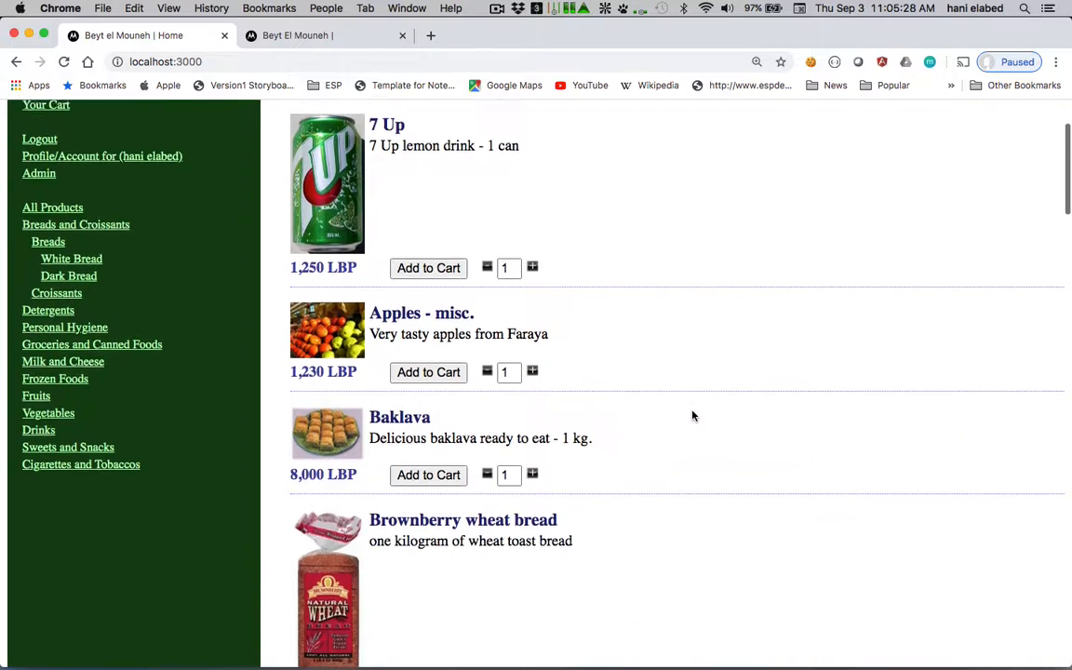
- Add three chocolate croissants and two plain croissants from the Croissants category to the cart
scroll(692, 416, "up", 3)
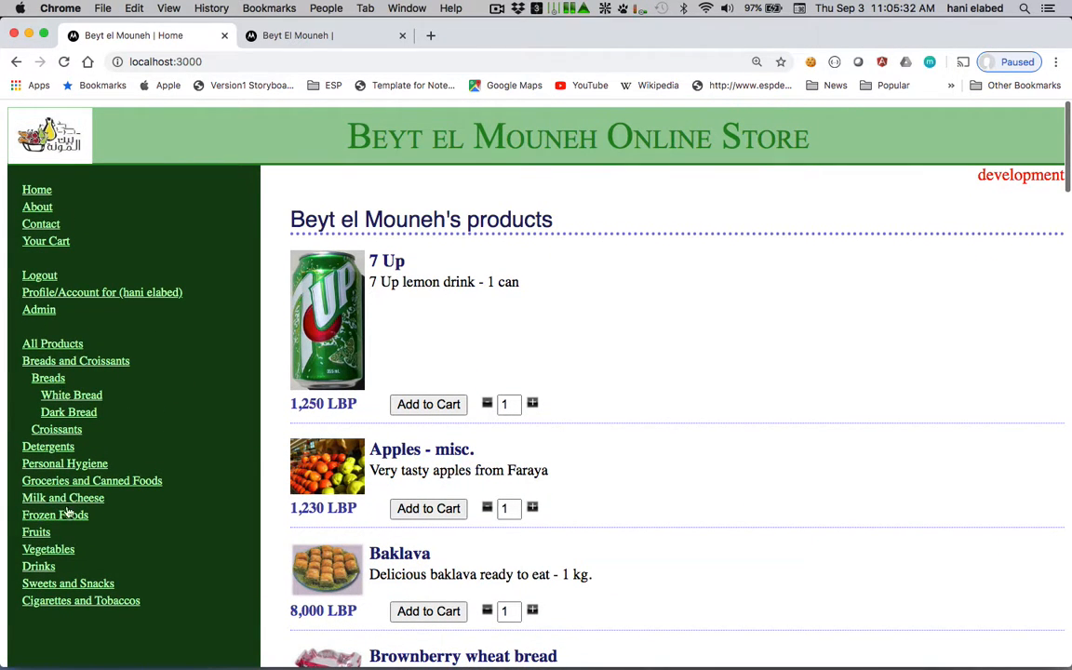
left_click(75, 432)
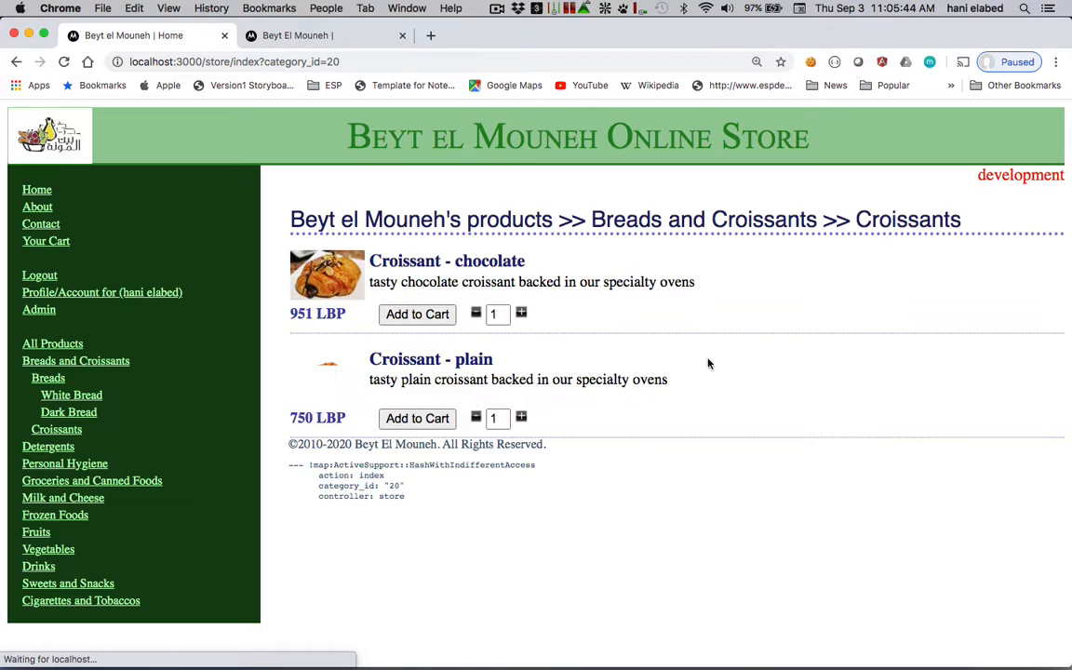
left_click(522, 313)
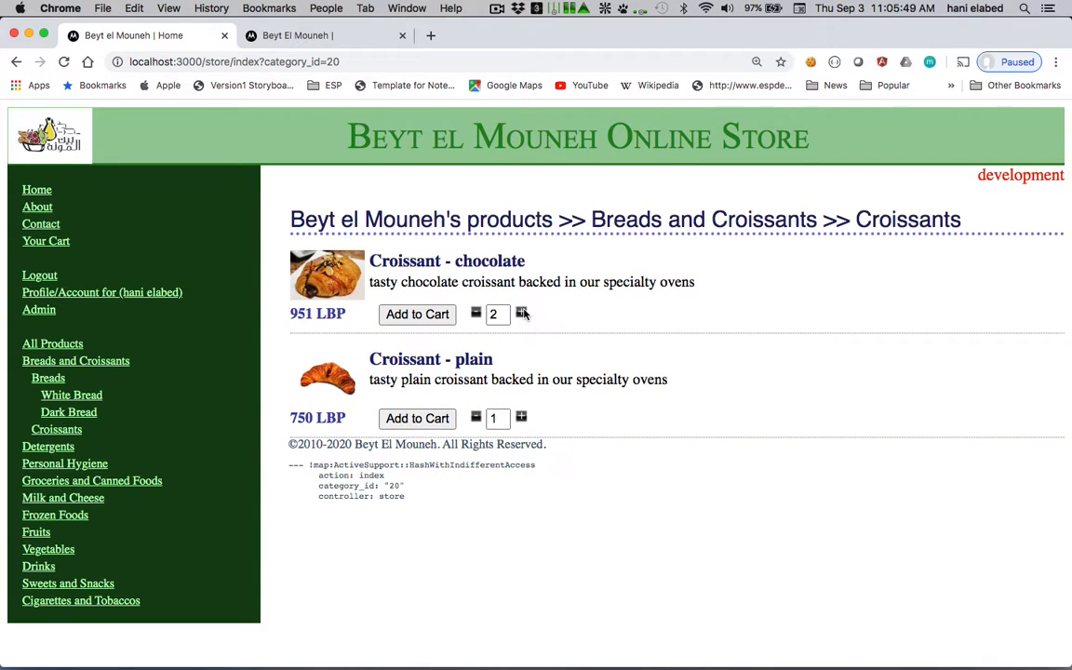
left_click(427, 315)
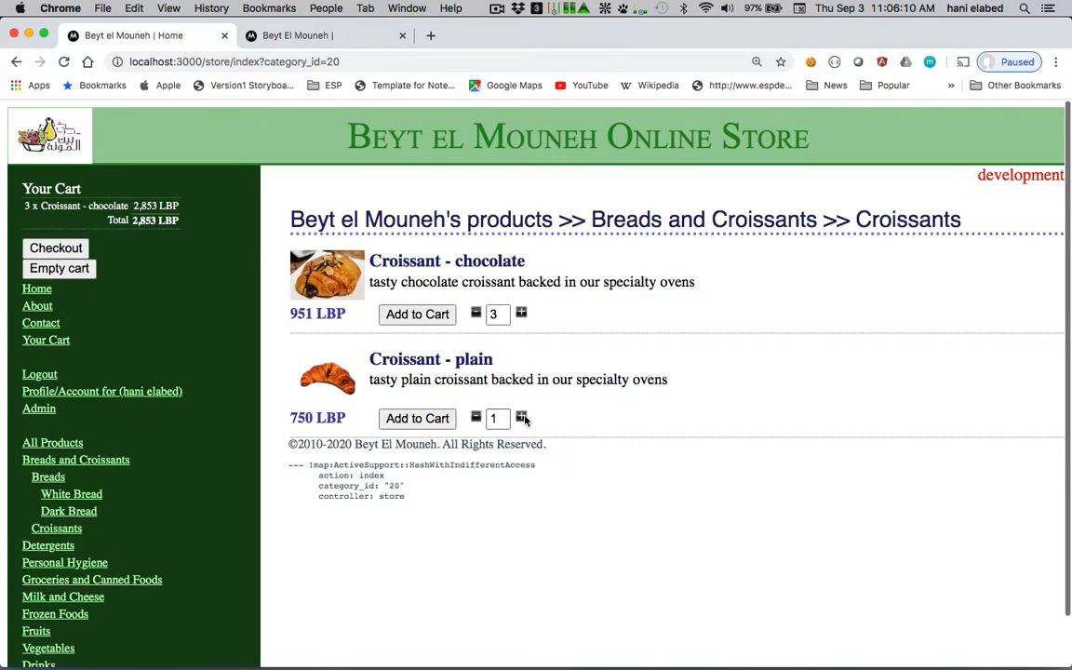
left_click(421, 419)
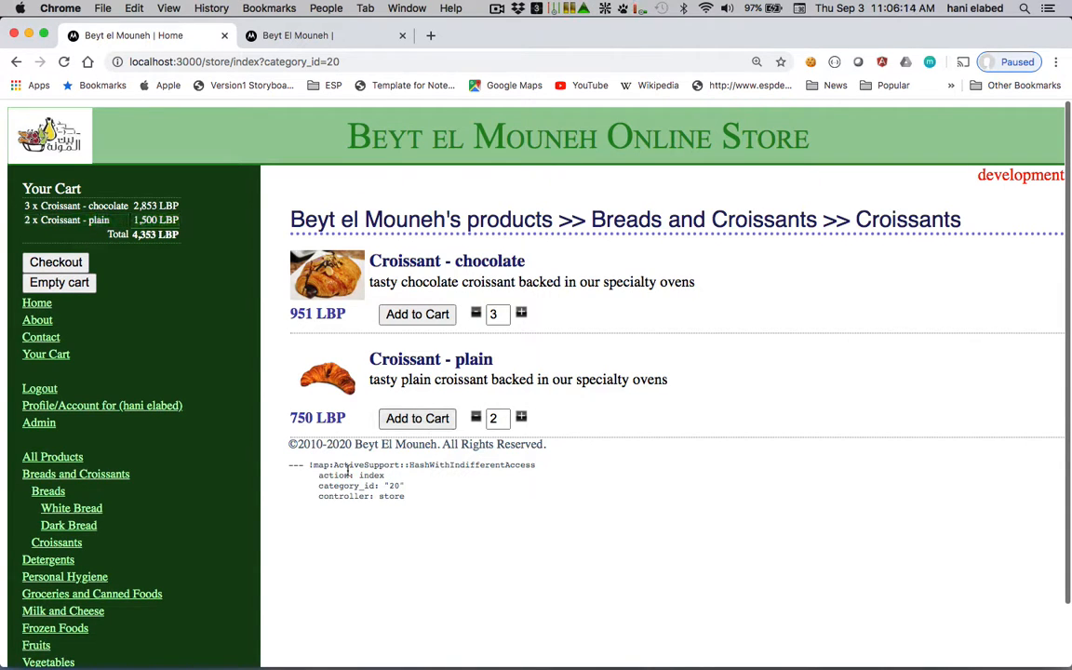
- Browse the Breads category and add three Brownberry wheat breads from its Dark Bread subcategory to the cart
left_click(49, 492)
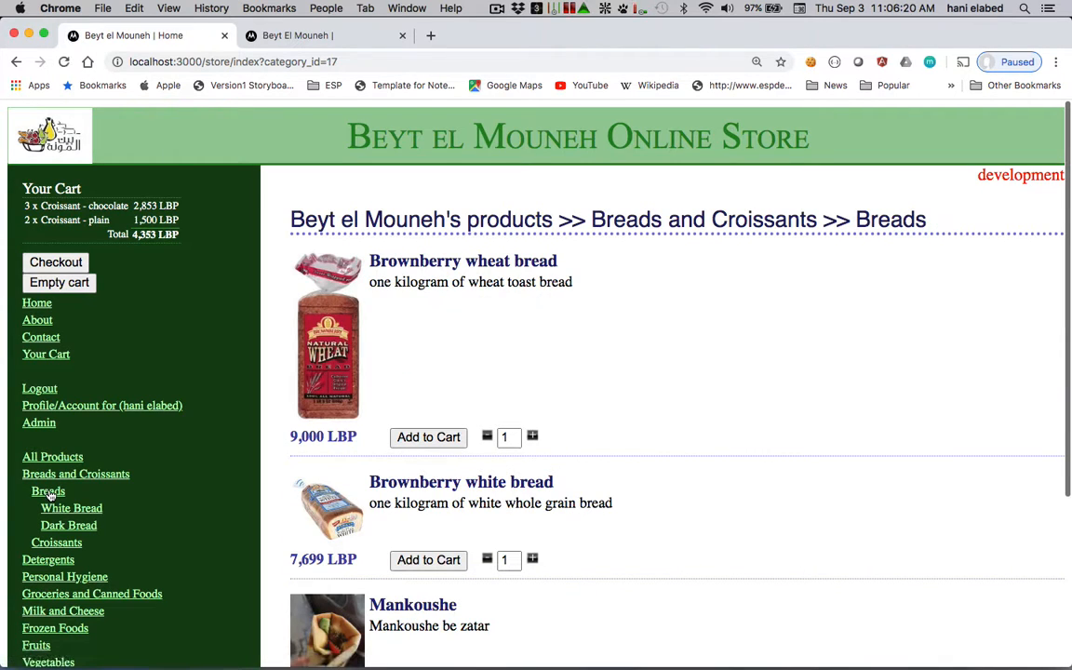
scroll(689, 402, "down", 5)
scroll(688, 402, "up", 5)
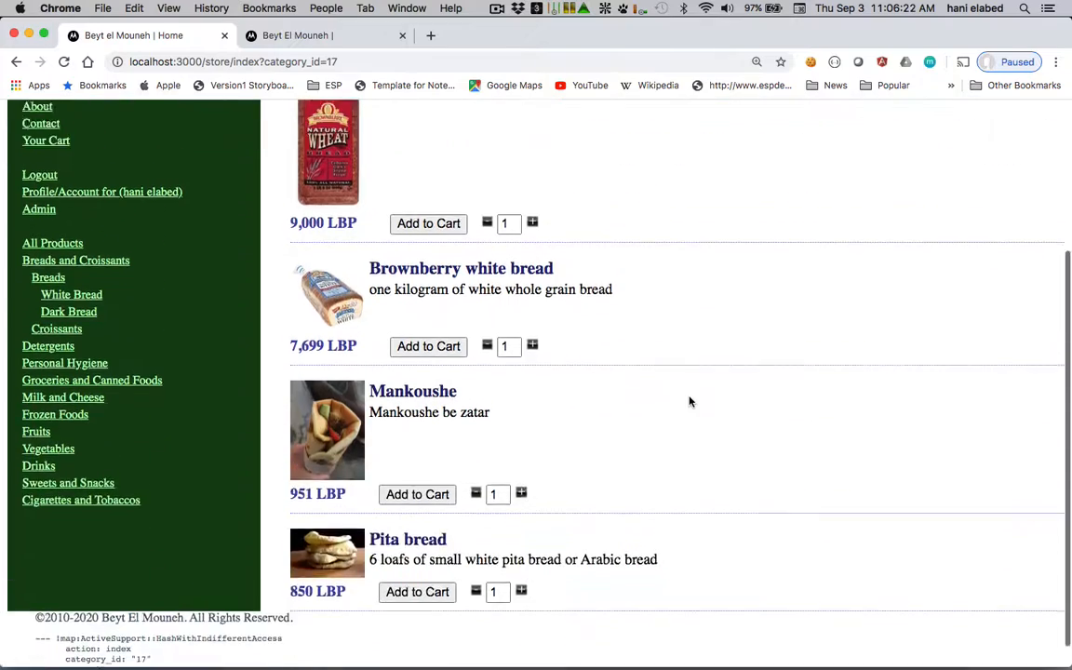
scroll(690, 402, "down", 3)
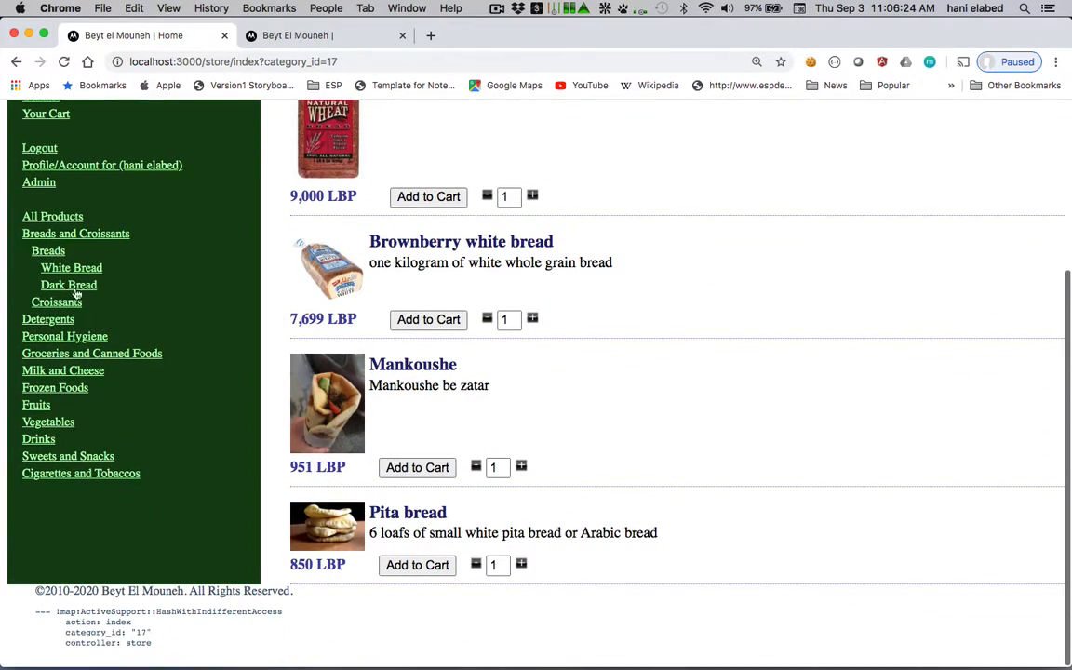
scroll(170, 324, "up", 3)
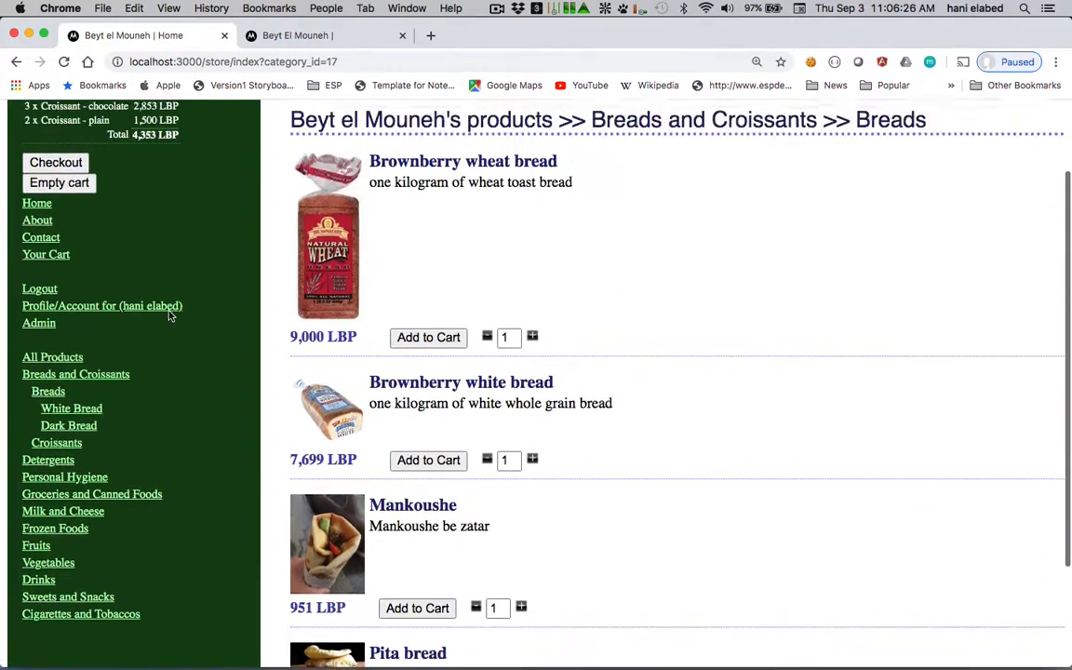
left_click(70, 450)
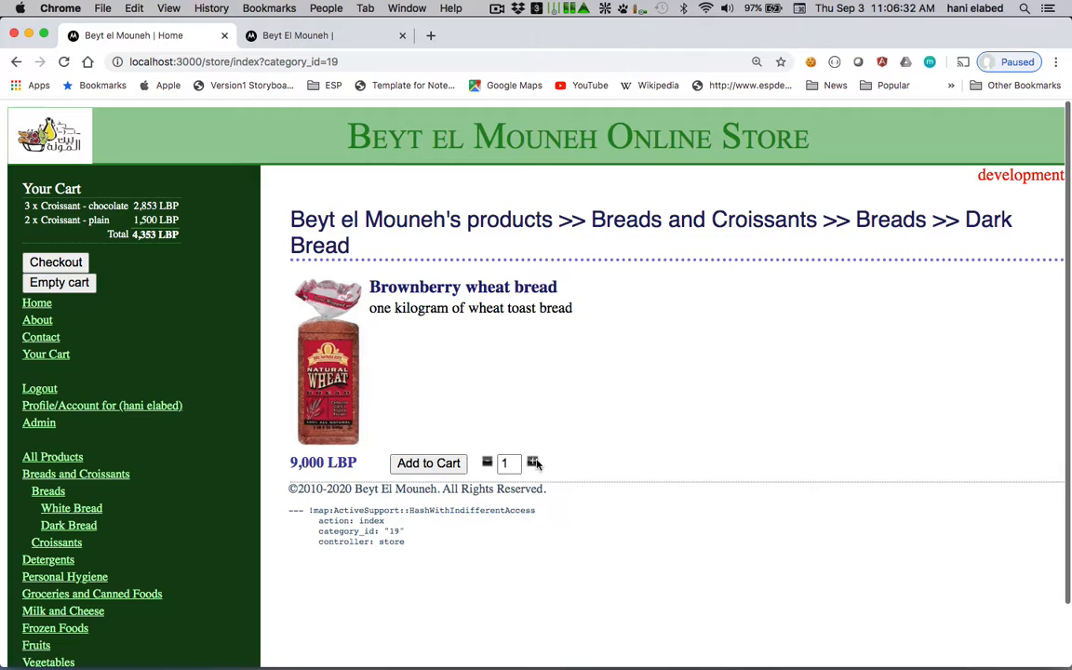
left_click(533, 462)
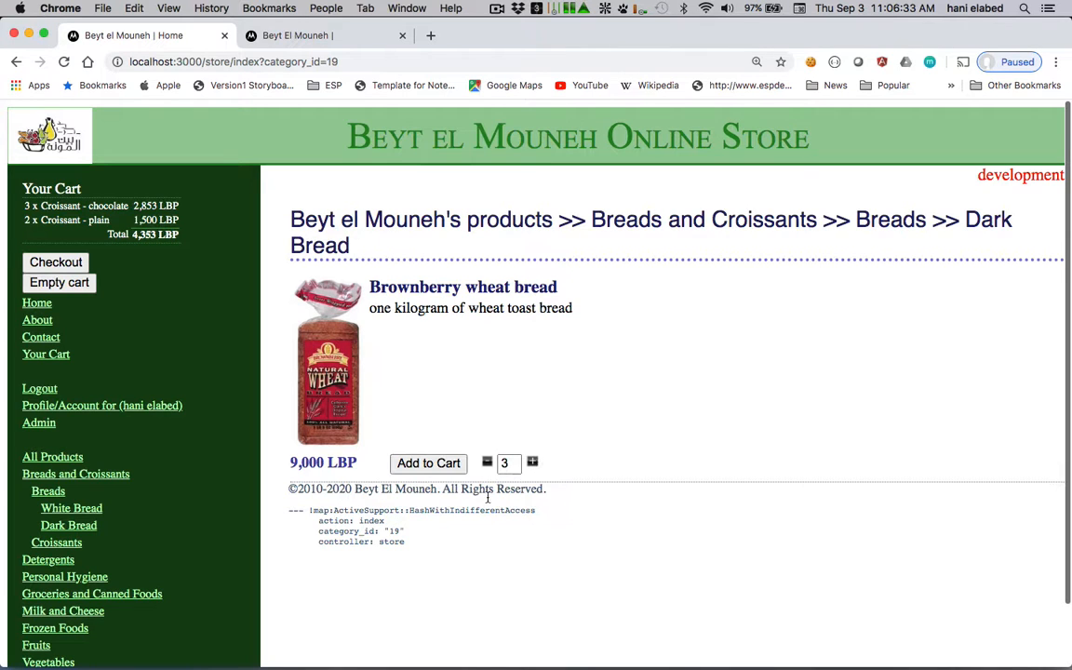
left_click(445, 470)
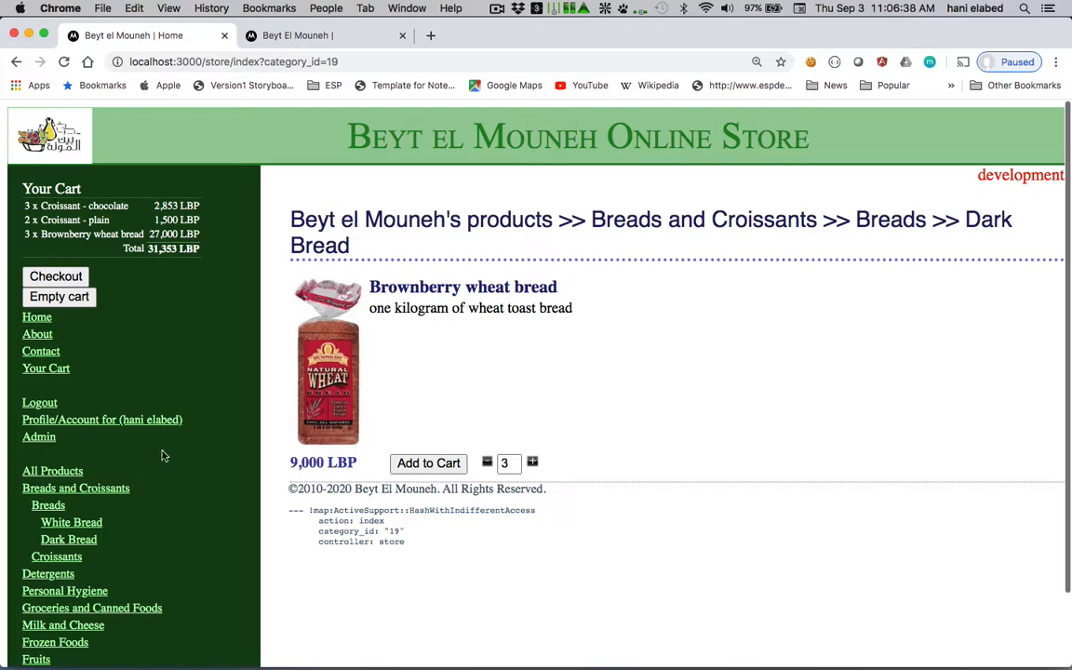
- Open the full cart, update the chocolate croissant quantity to 6, and delete the plain croissant item
left_click(59, 369)
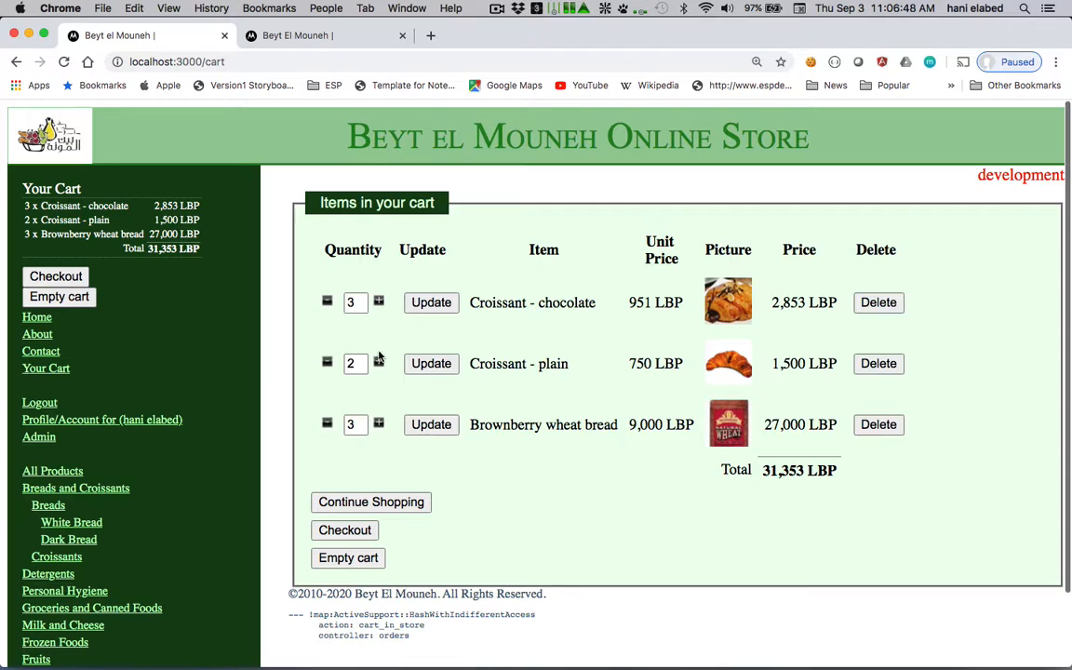
left_click(431, 303)
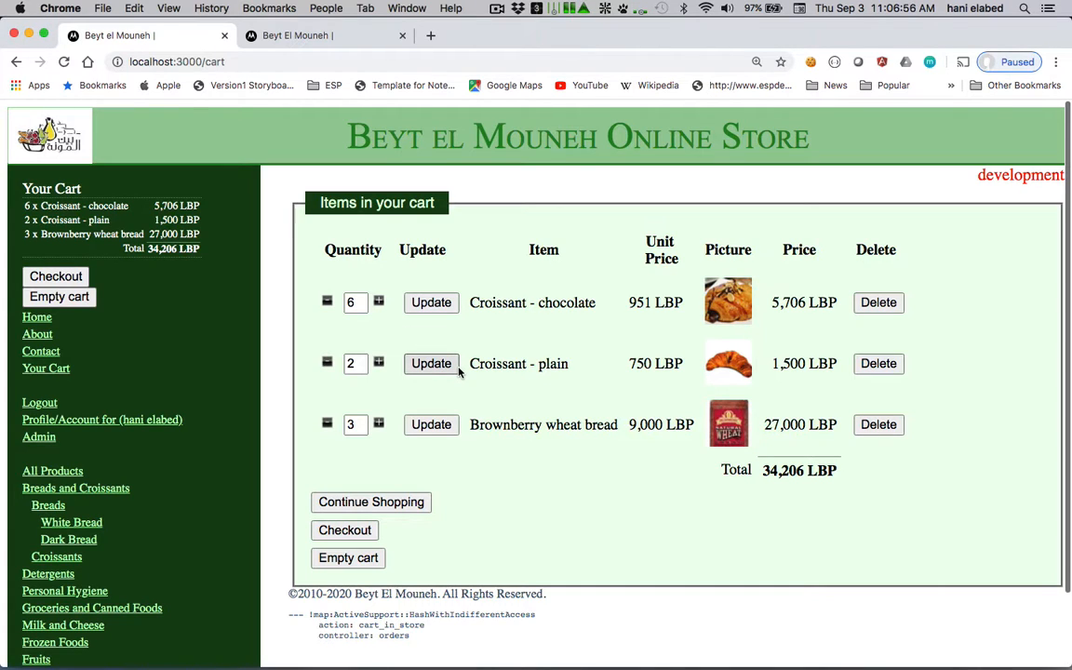
left_click(879, 364)
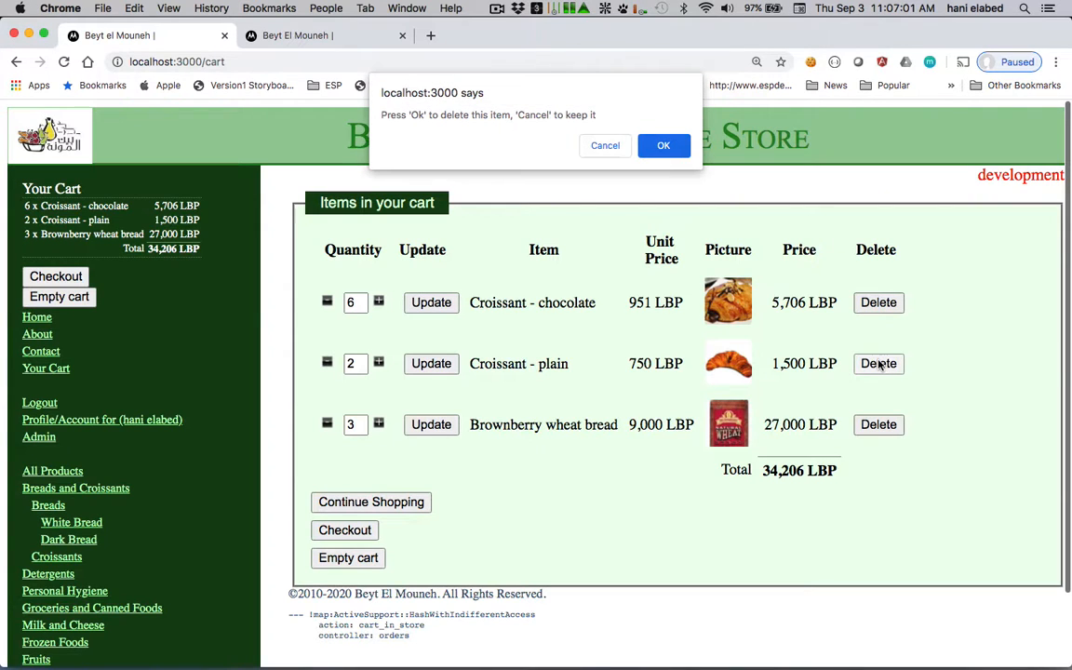
left_click(675, 147)
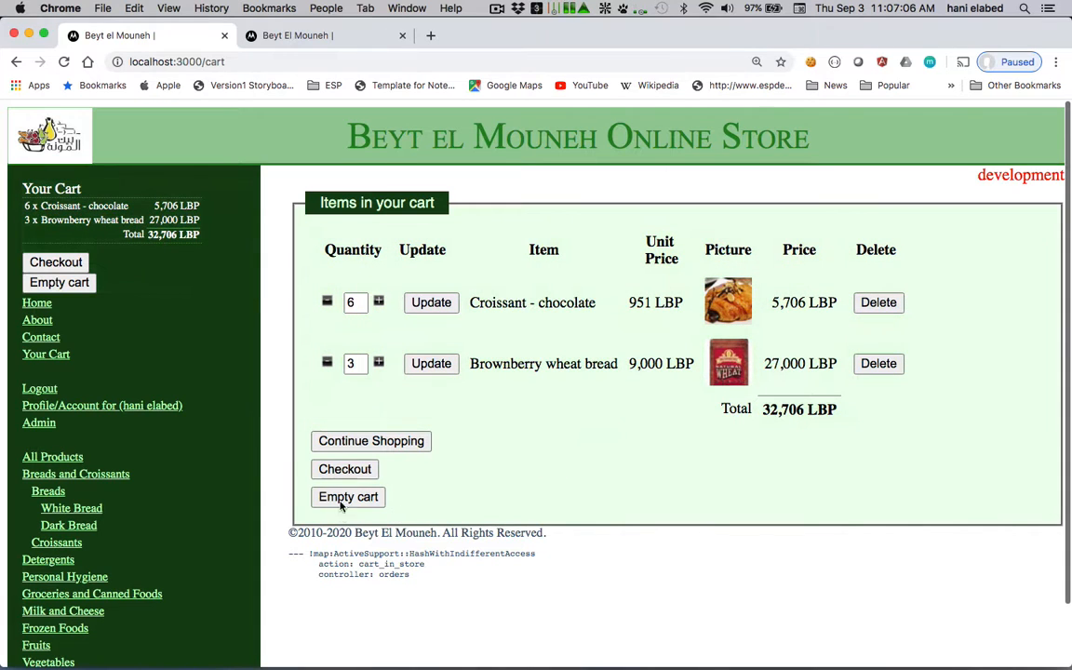
- Check out, review the order items and delivery details, and place the order with Cash on Delivery (COD) as pay type
left_click(353, 472)
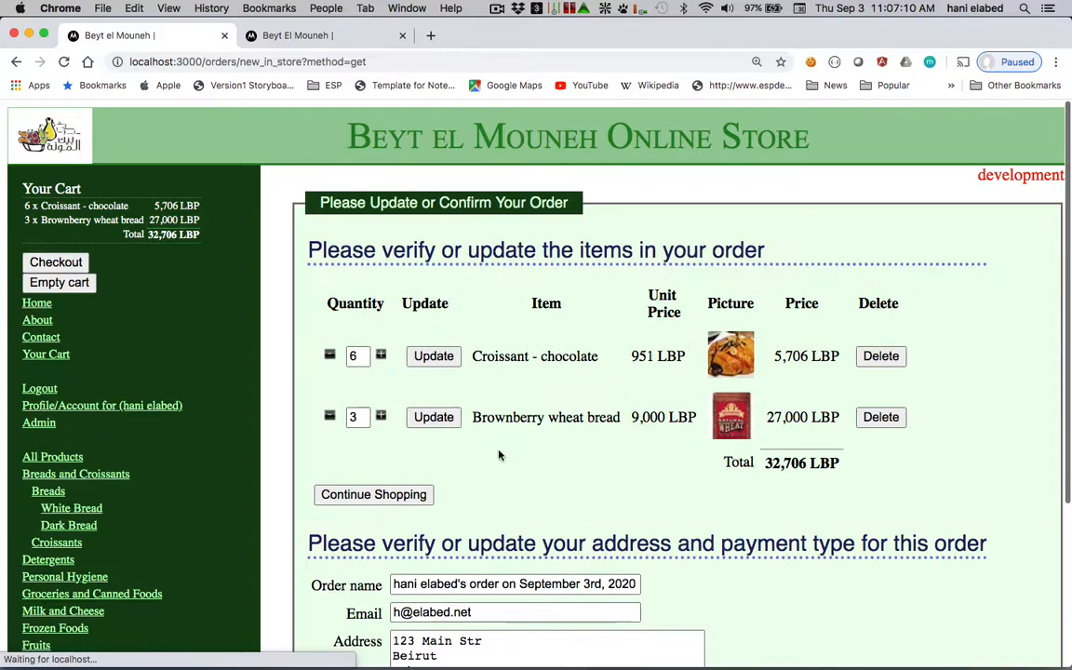
scroll(797, 503, "down", 1)
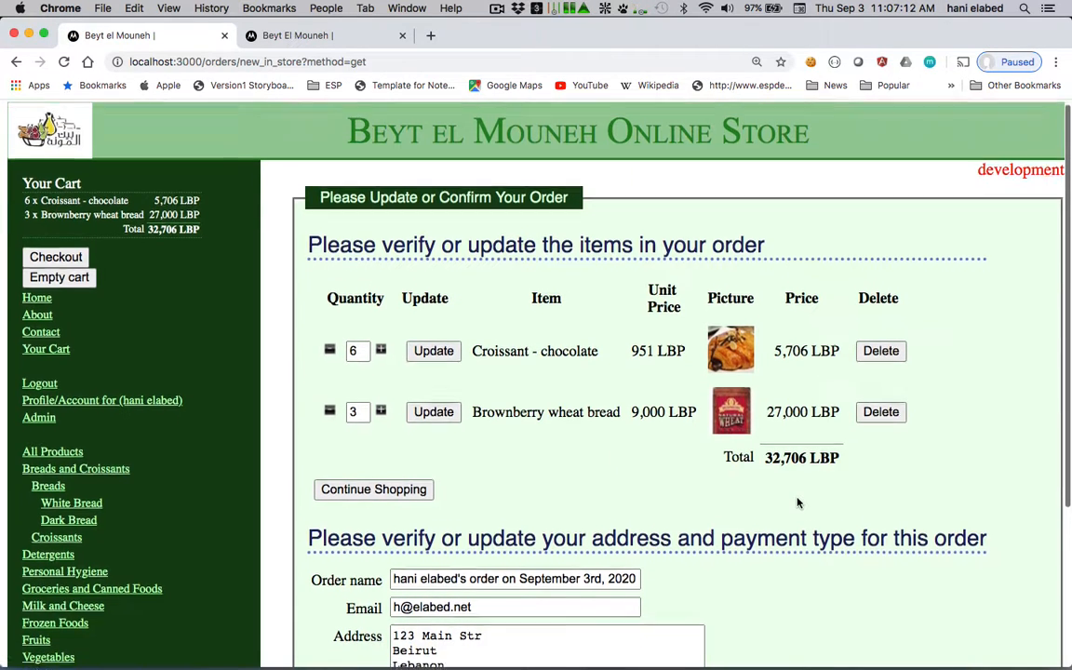
scroll(797, 503, "down", 4)
scroll(798, 504, "up", 2)
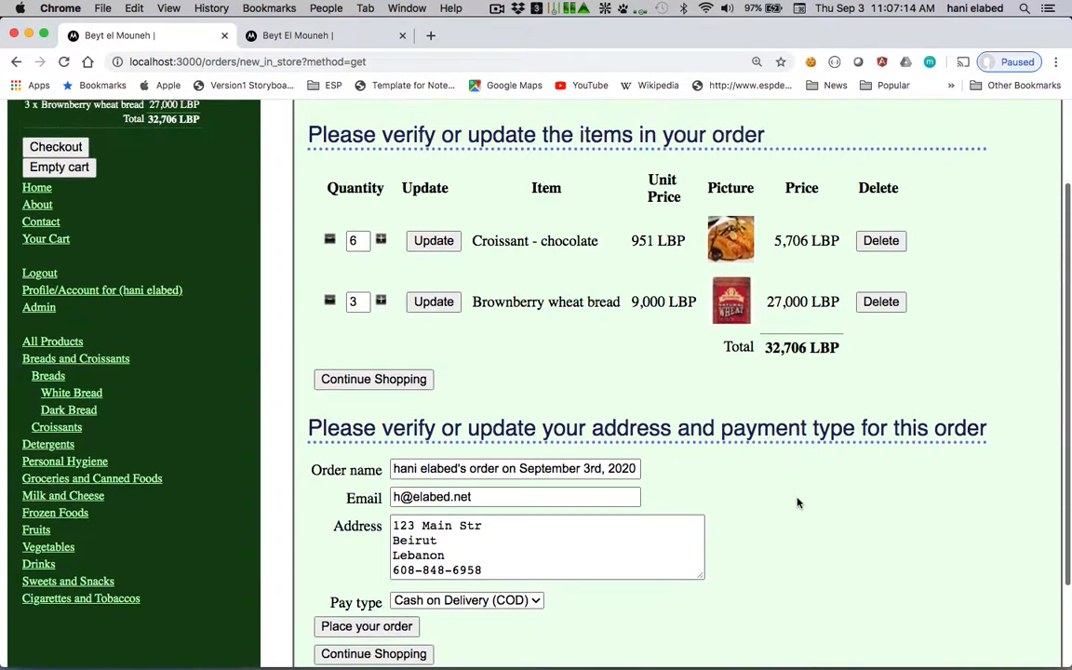
scroll(797, 503, "up", 1)
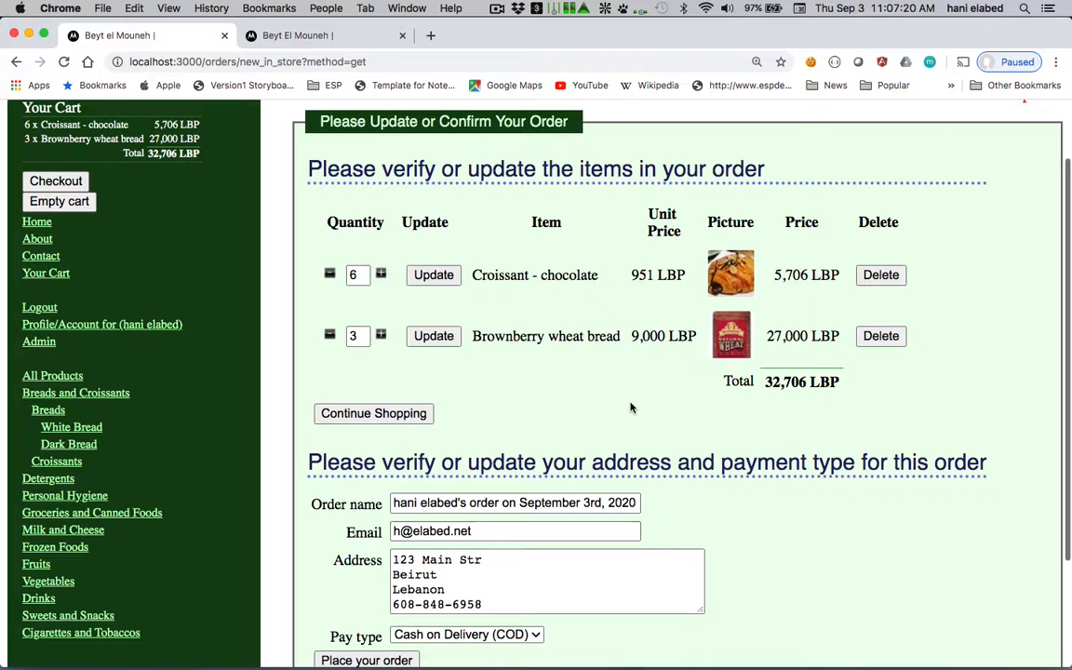
scroll(627, 396, "down", 2)
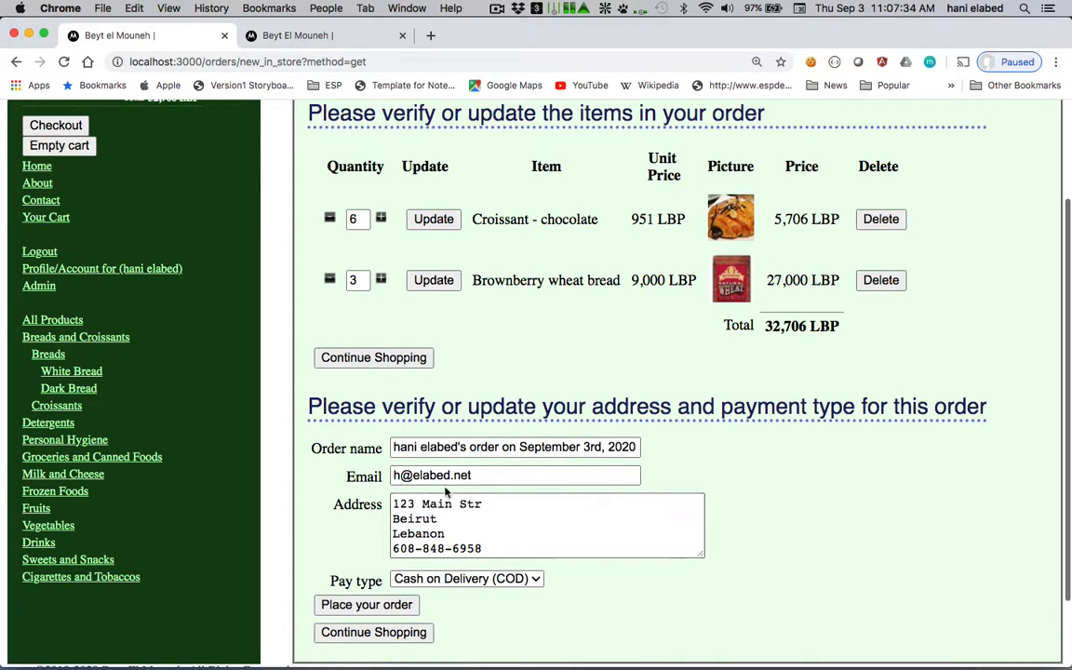
left_click(491, 581)
left_click(488, 579)
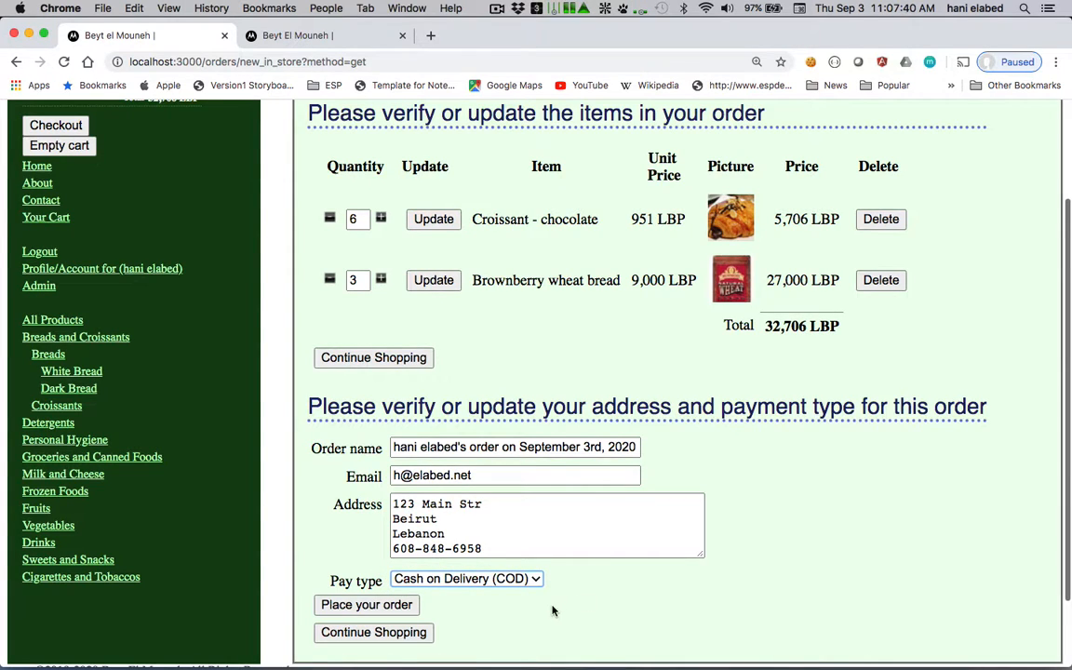
left_click(368, 605)
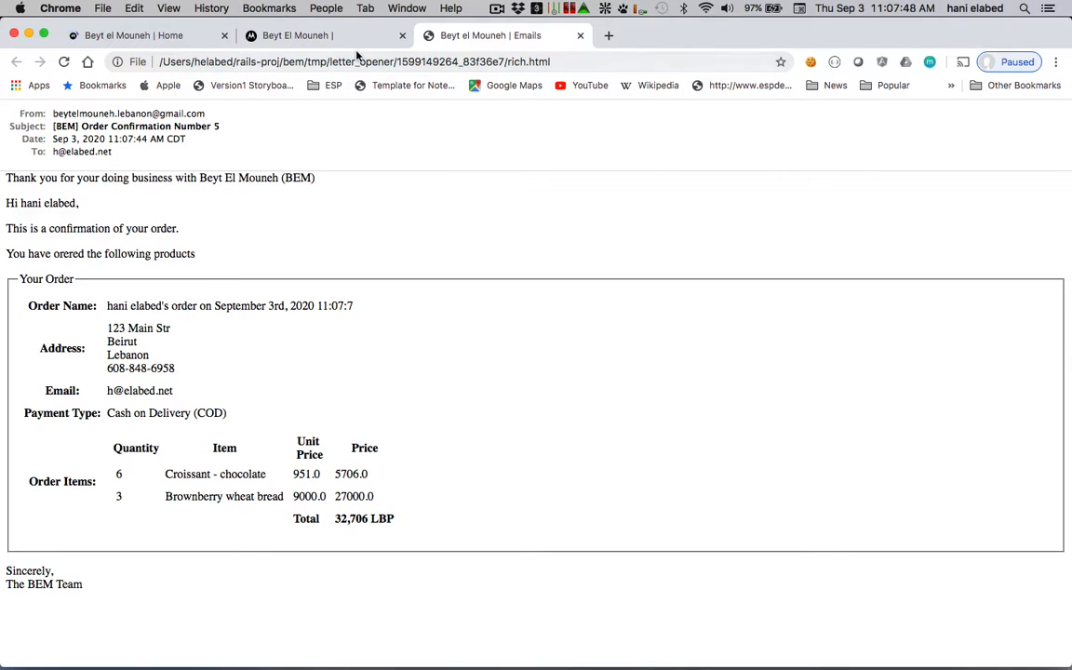
- Highlight the letter_opener folder in the confirmation email's file path and close the email page
left_click(332, 61)
left_click_drag(331, 61, 403, 65)
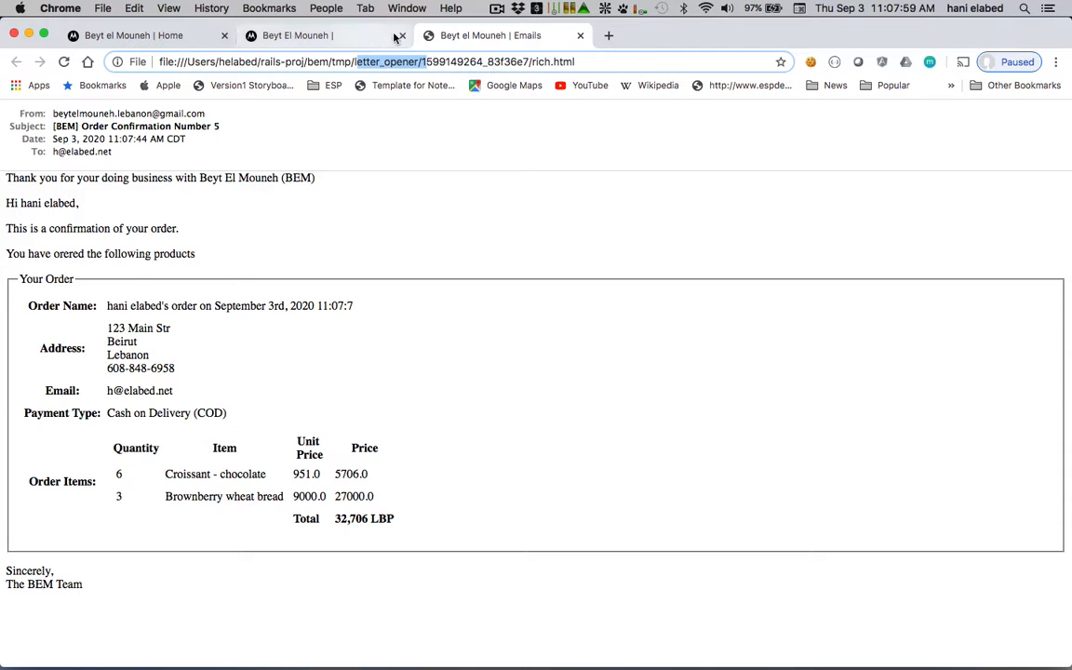
left_click(581, 36)
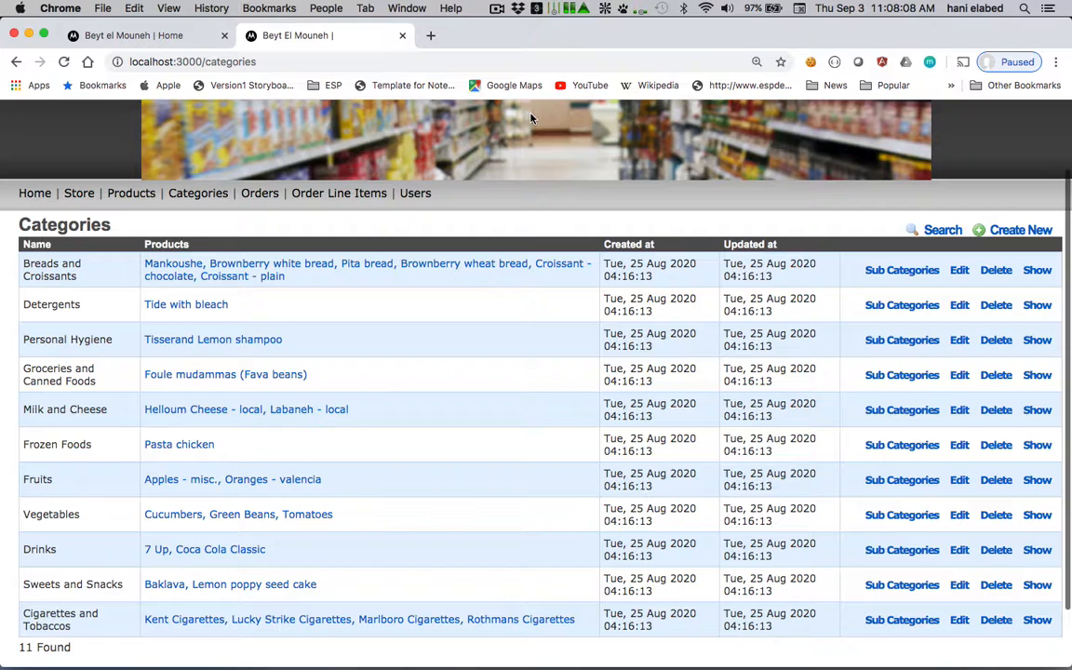
- Open the store's Admin area in a new tab, close the old categories tab, and switch to the Products admin page
left_click(162, 44)
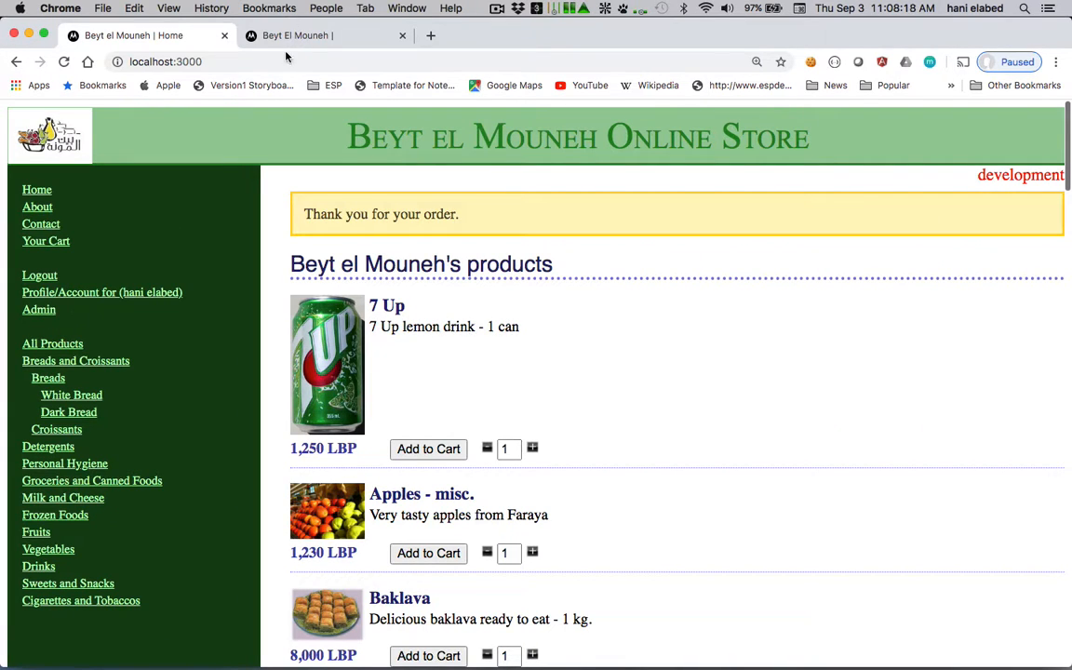
left_click(41, 311, "super")
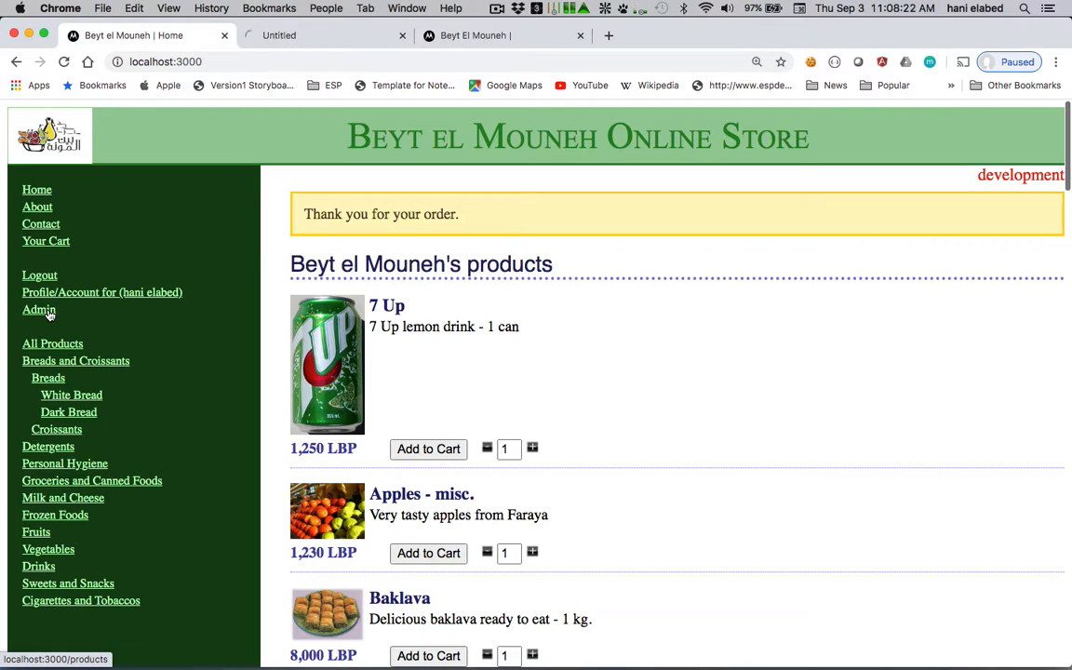
left_click(580, 35)
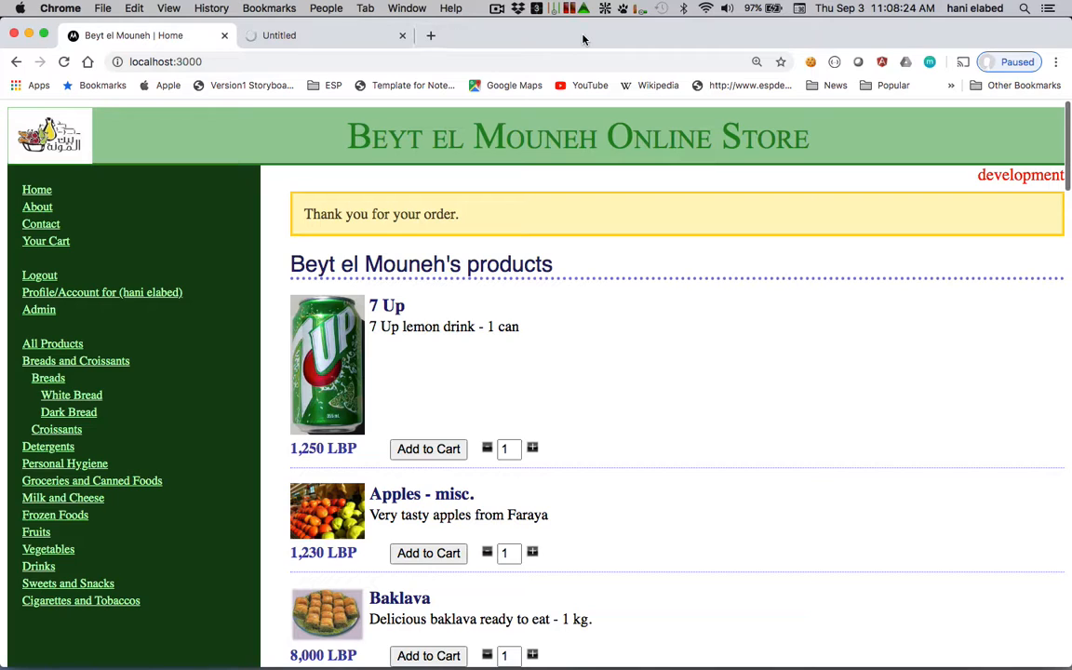
left_click(349, 32)
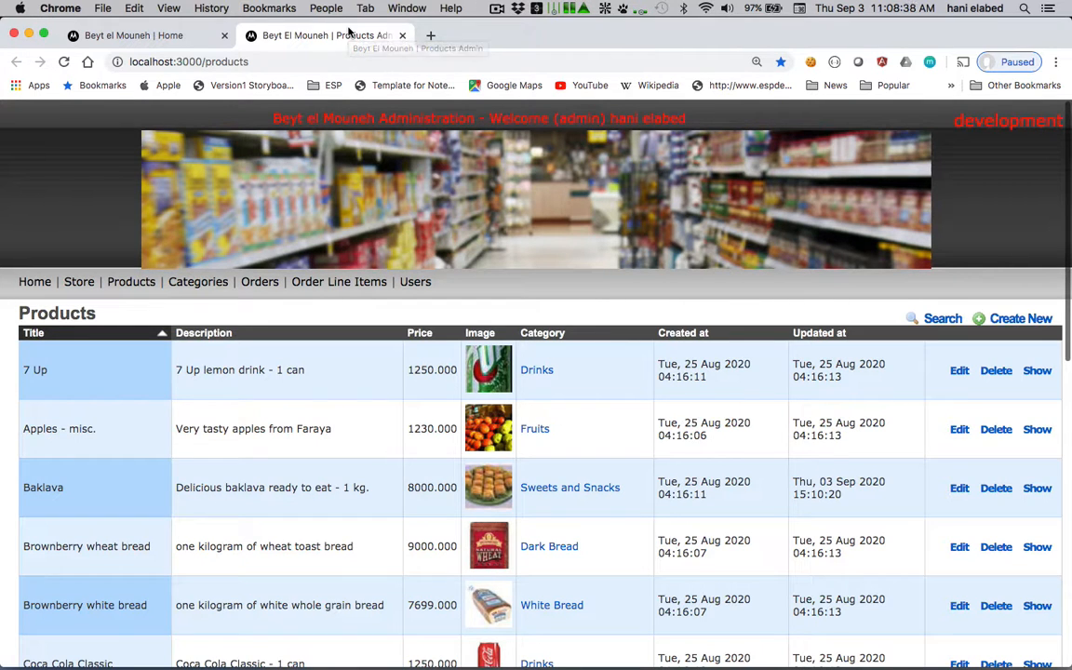
- Look through the products list, open the edit form for Apples - misc., and close it without changes
scroll(484, 167, "down", 3)
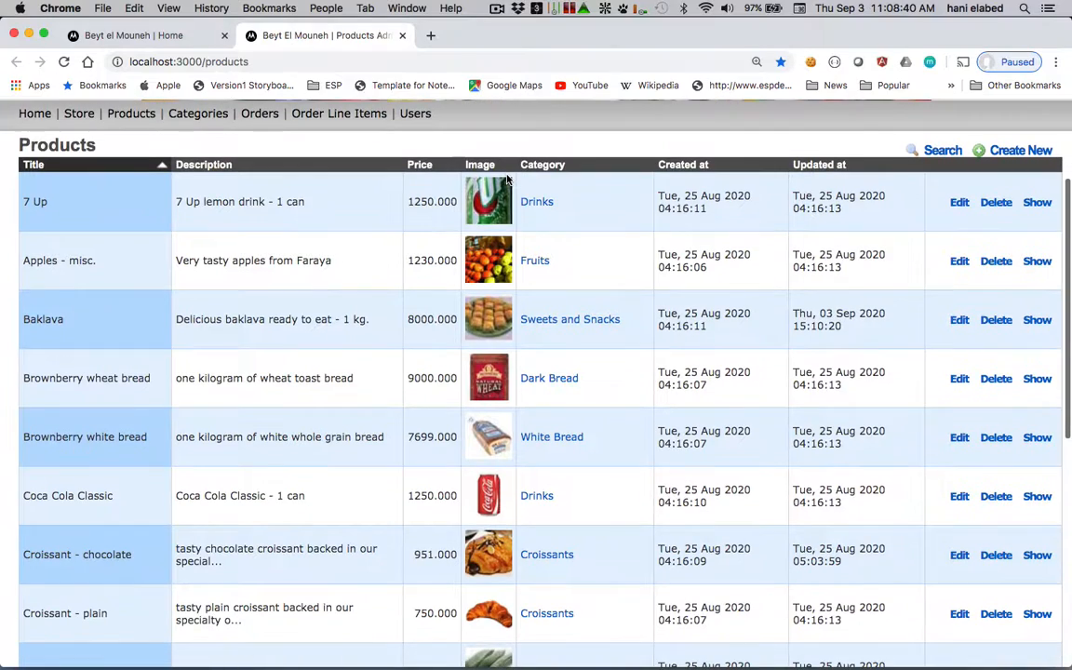
scroll(507, 179, "up", 2)
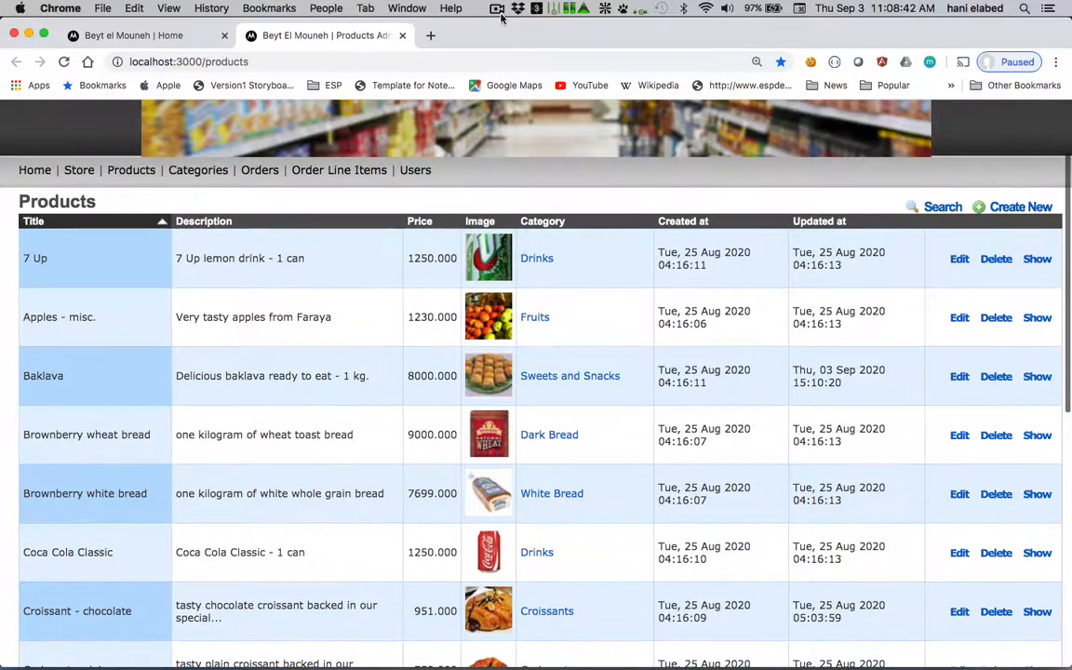
scroll(505, 267, "up", 4)
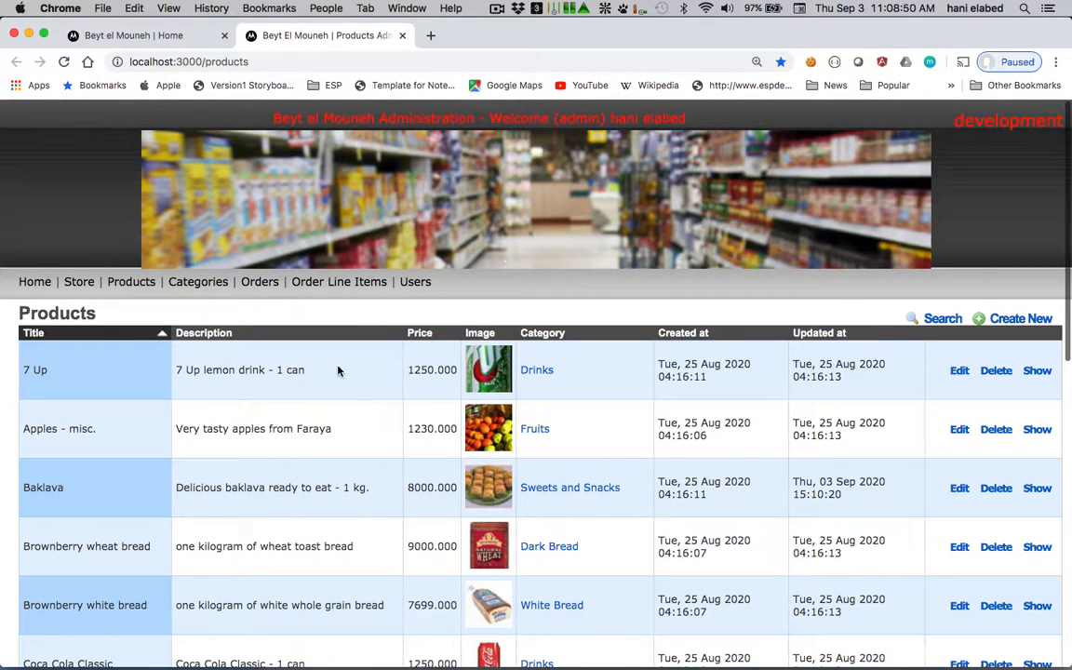
scroll(338, 370, "down", 3)
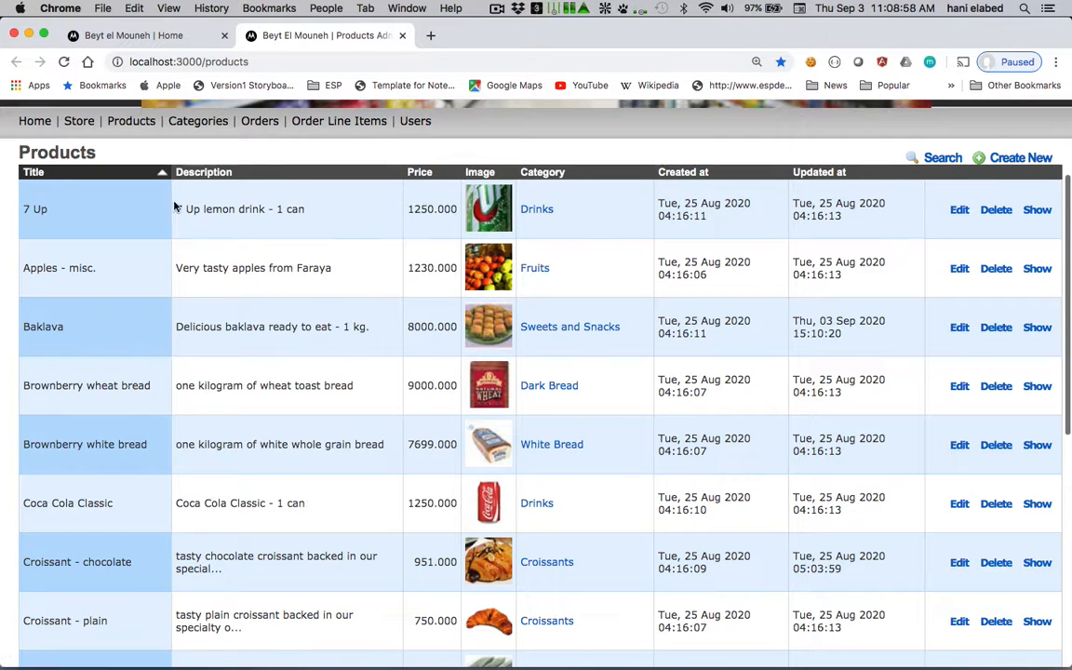
scroll(377, 337, "up", 1)
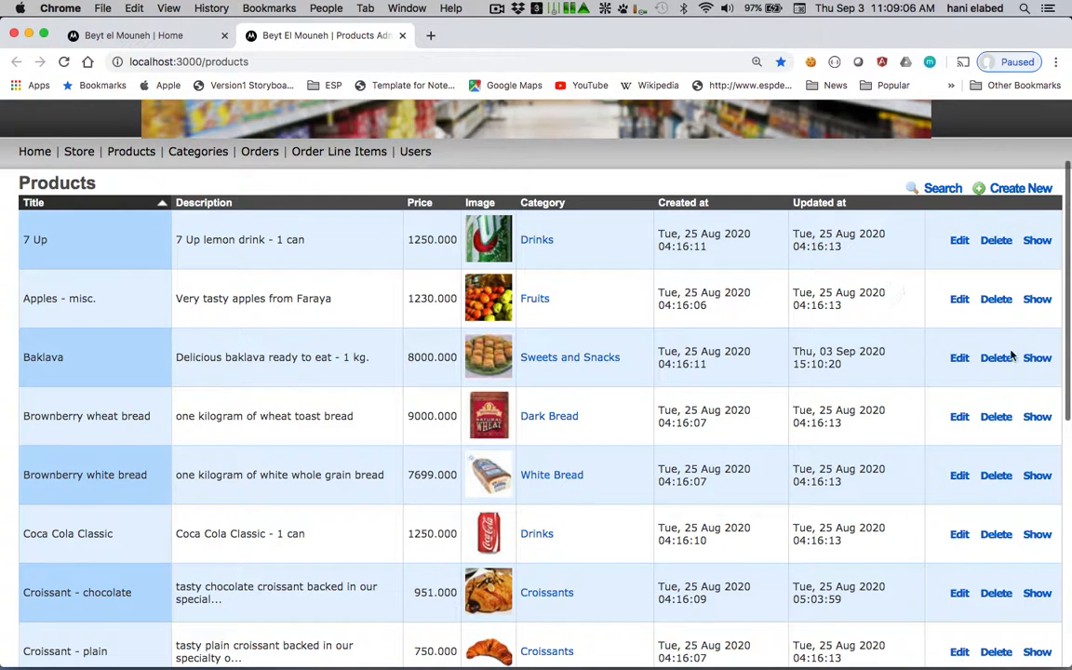
left_click(955, 299)
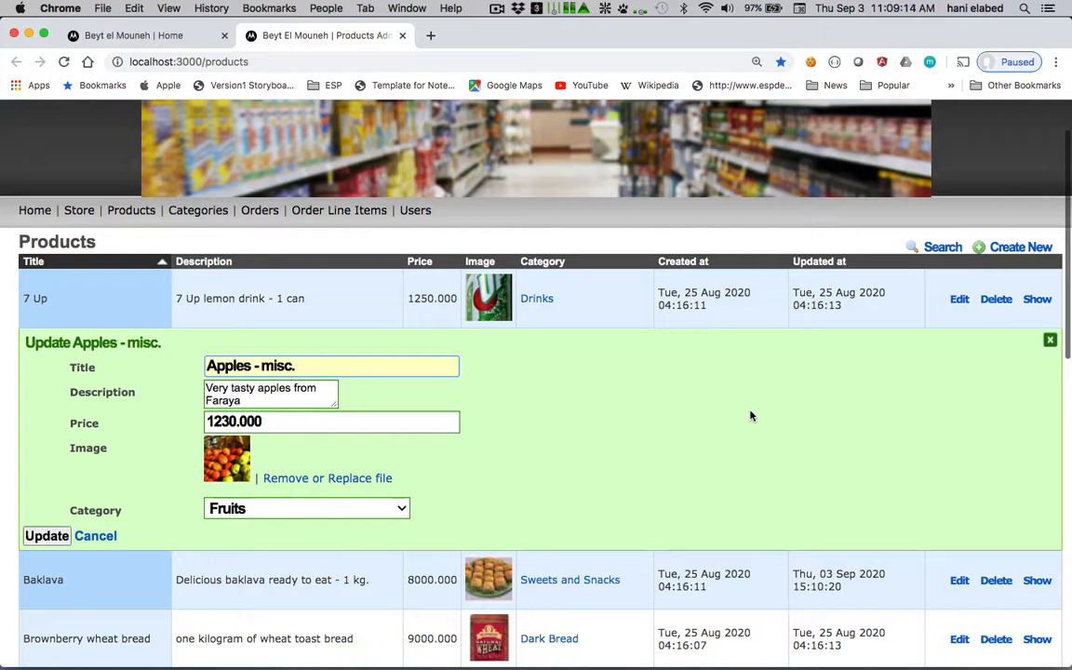
left_click(1050, 339)
- Edit the Apples - misc. product, set its price to 1000.000, save the update, and highlight the price in the list
left_click(957, 360)
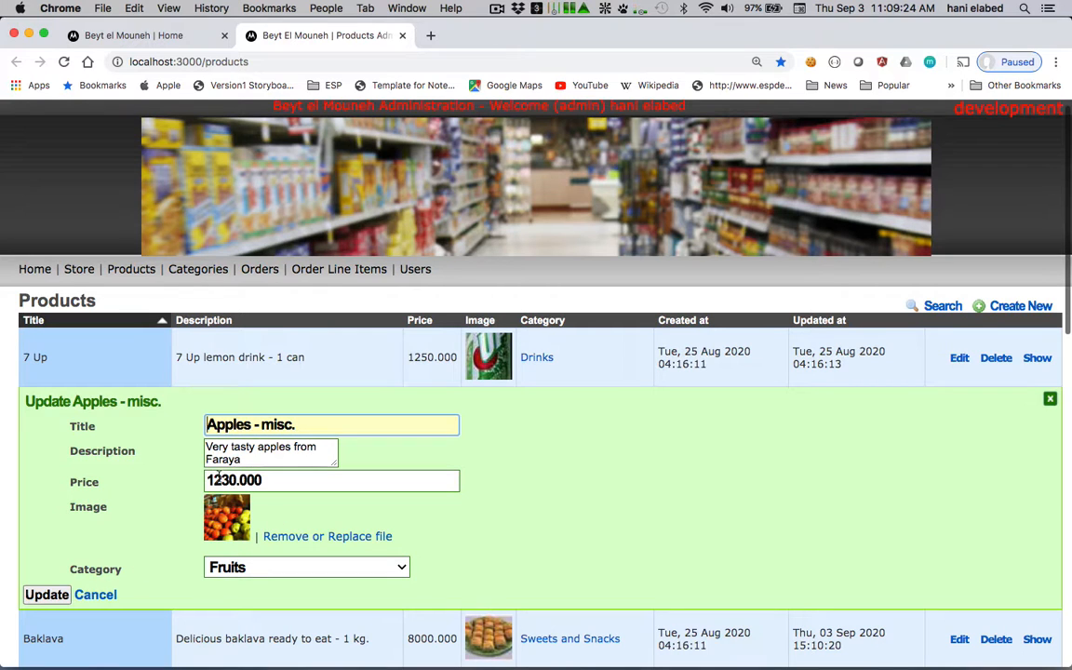
left_click_drag(215, 479, 235, 479)
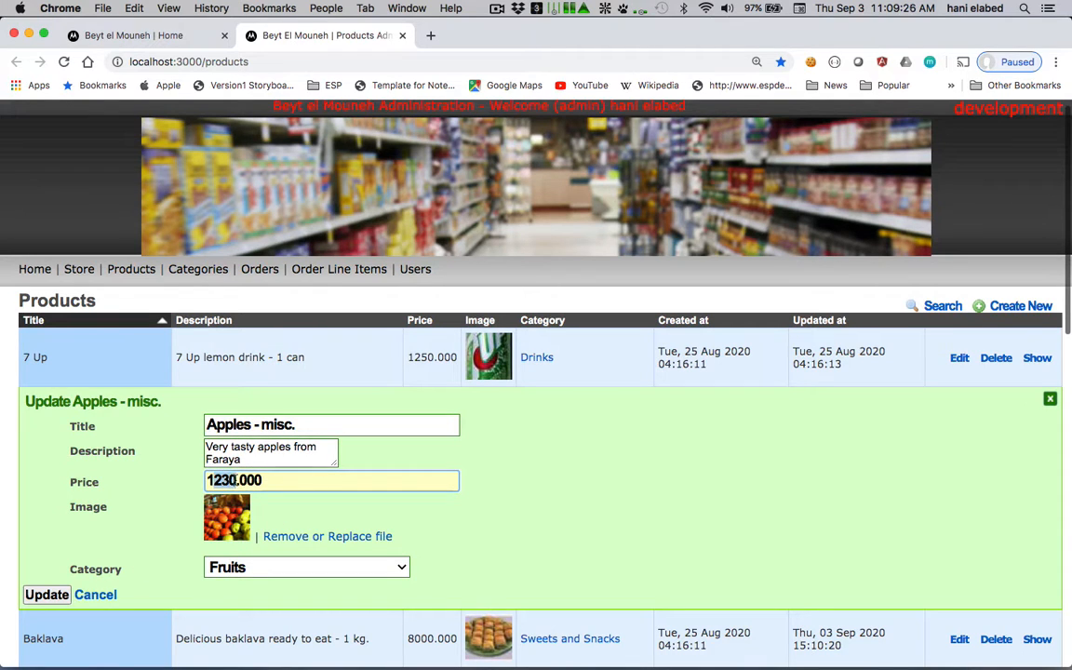
type("000")
left_click(56, 596)
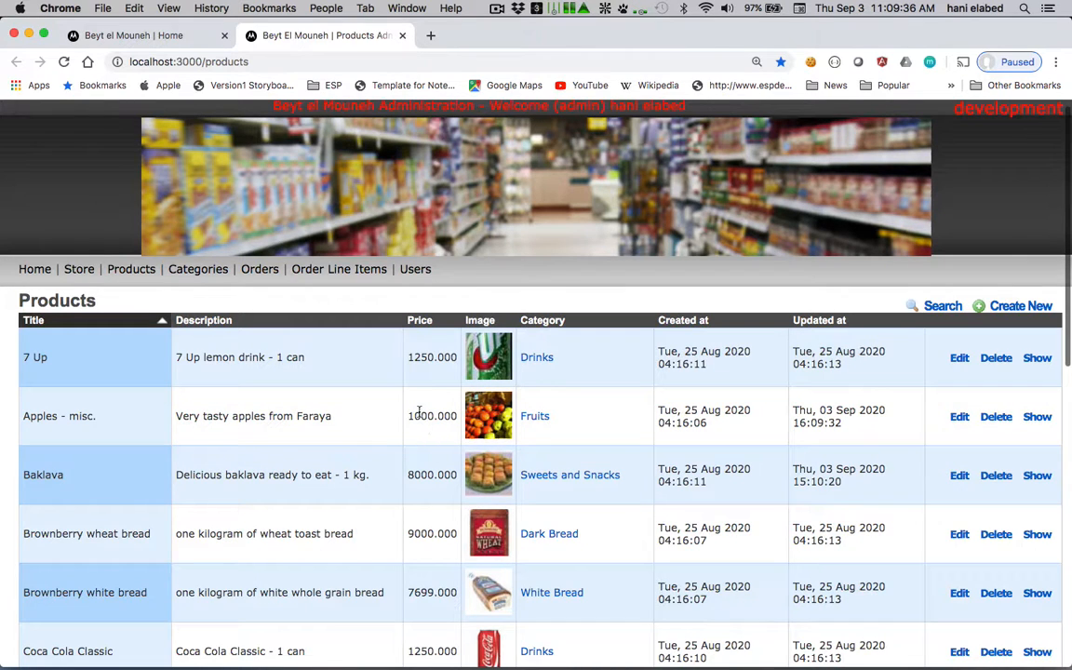
left_click_drag(419, 412, 440, 410)
- Open the Categories admin page and compare its entries with the category tree on the store's home page
scroll(898, 424, "down", 2)
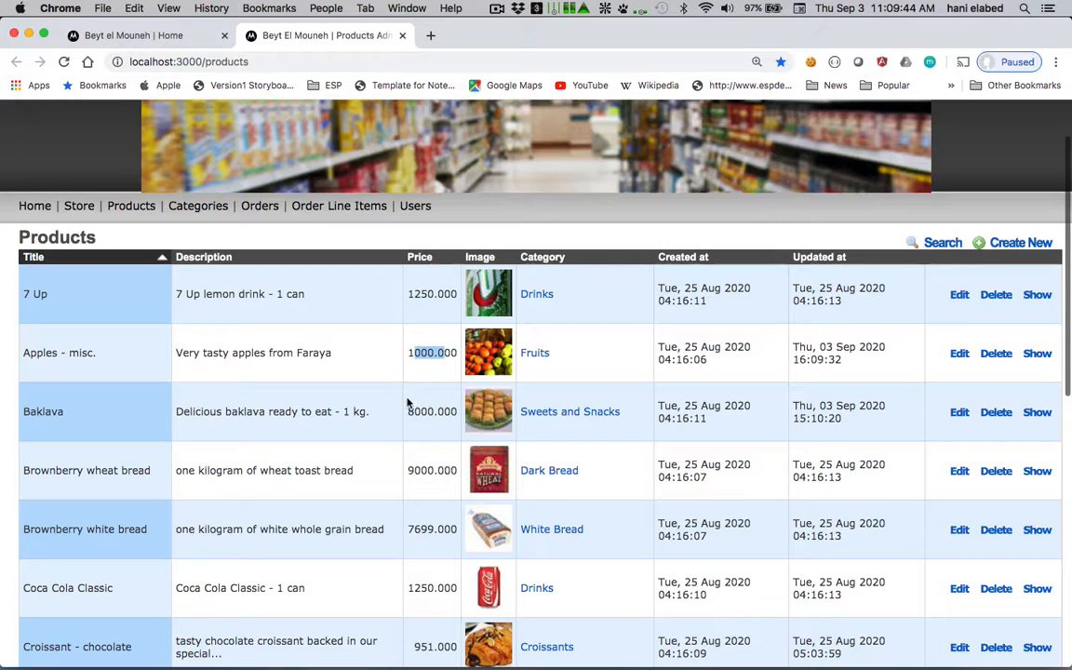
left_click(195, 208)
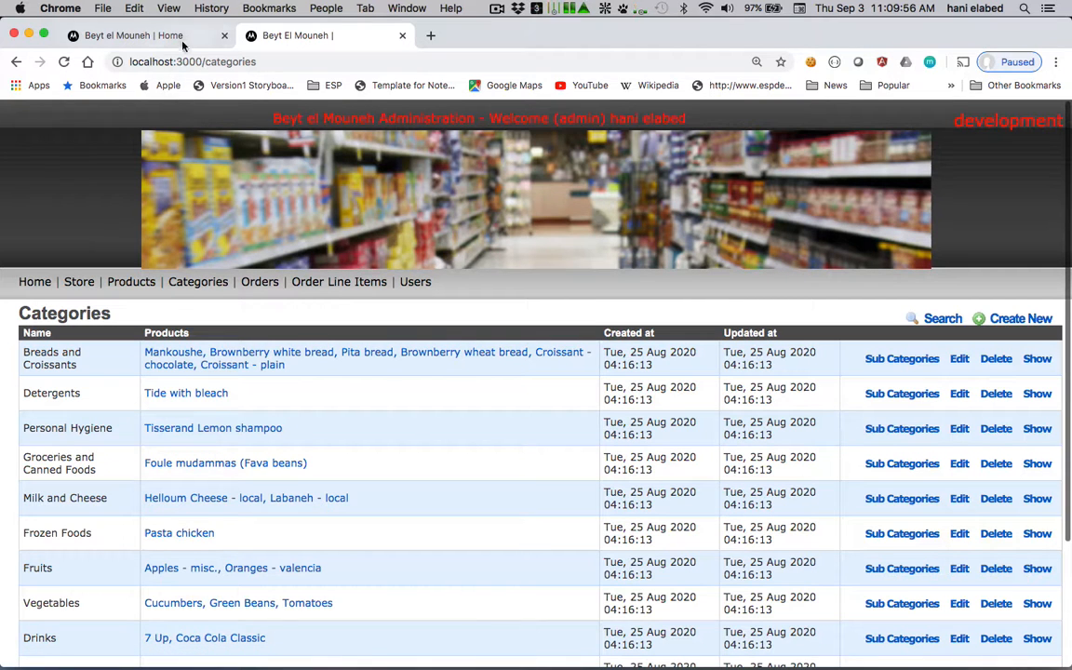
scroll(199, 289, "down", 2)
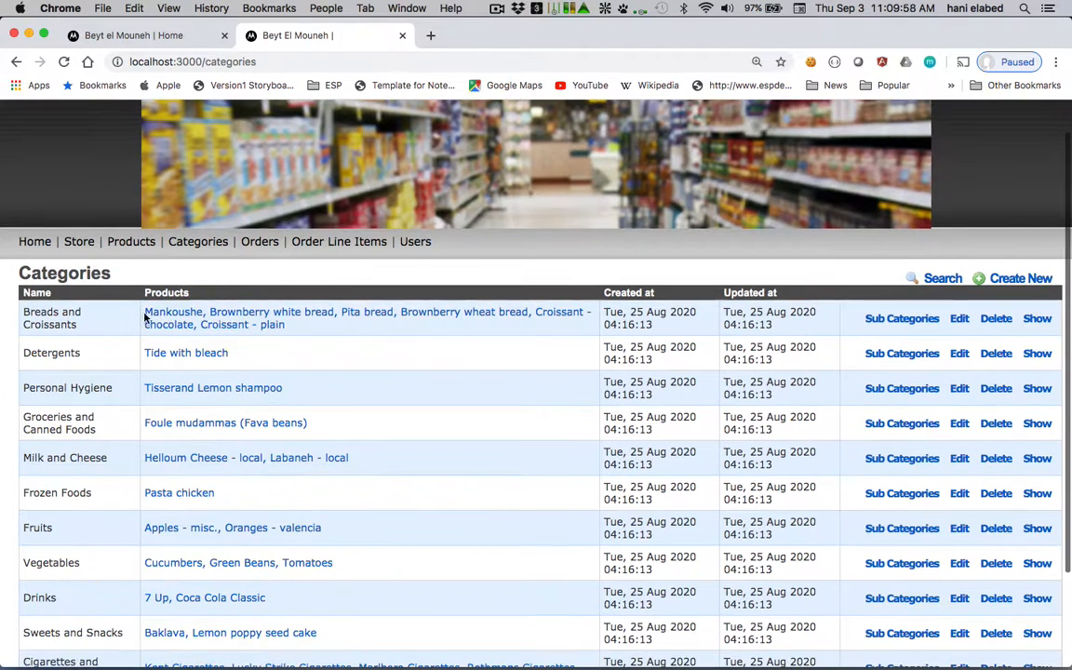
left_click(143, 37)
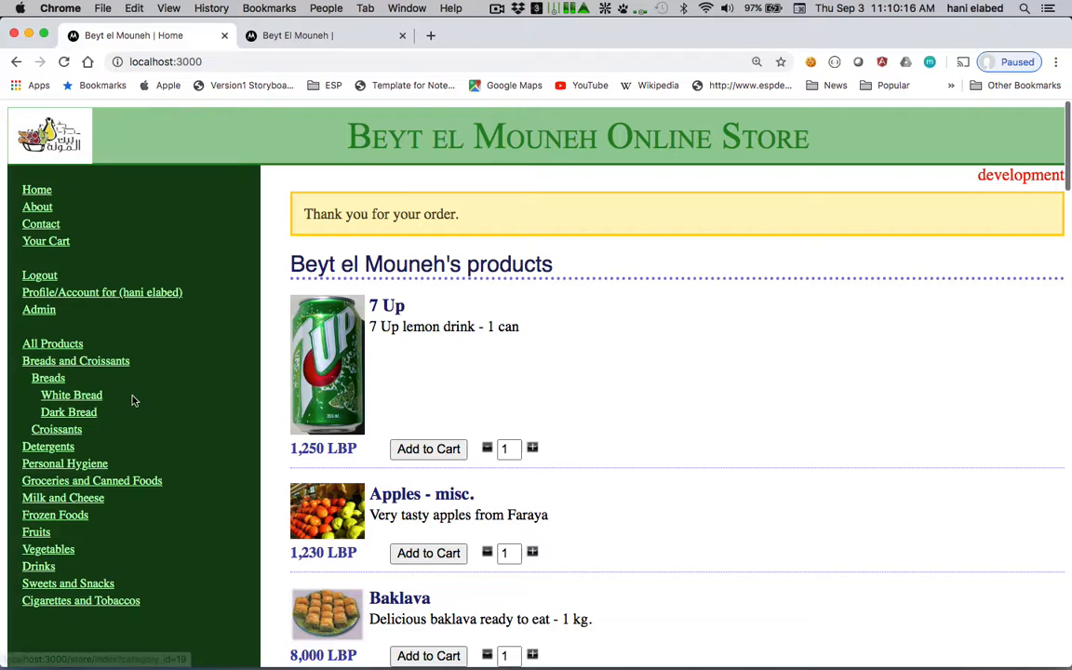
- Return to the Categories admin page, expand the sub categories of Breads and Croissants, and list the Croissants products
left_click(345, 37)
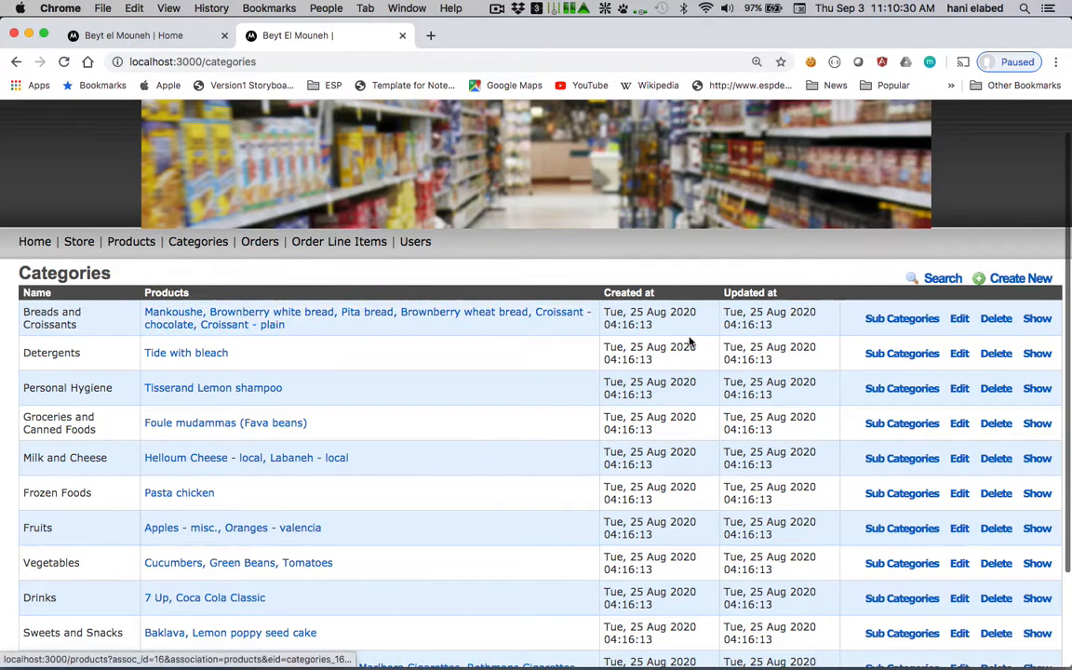
left_click(904, 319)
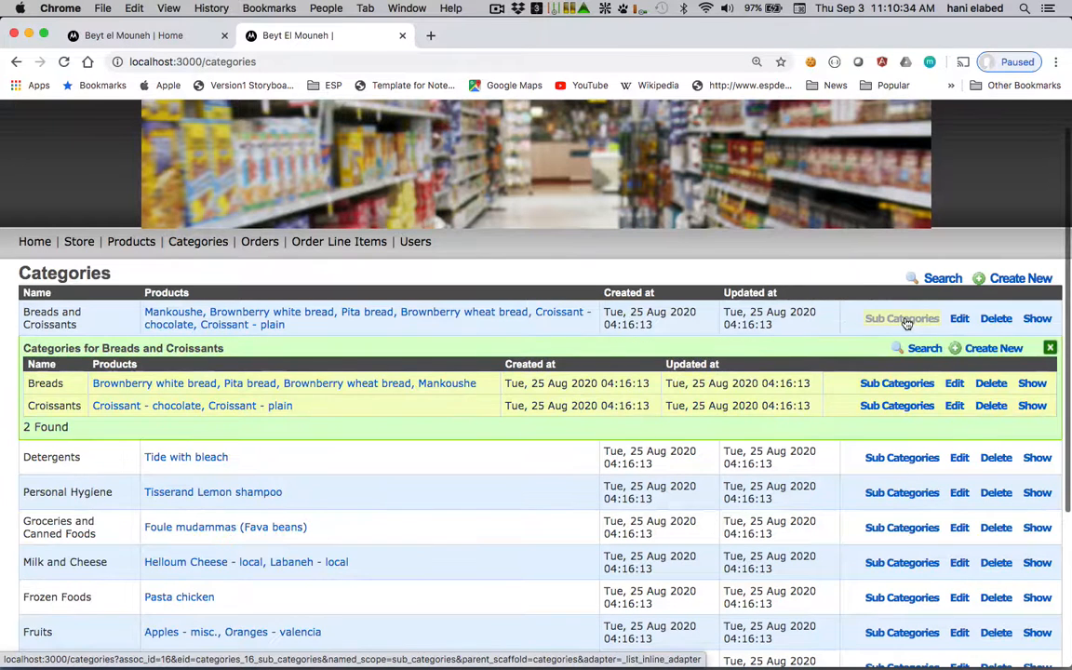
left_click(249, 406)
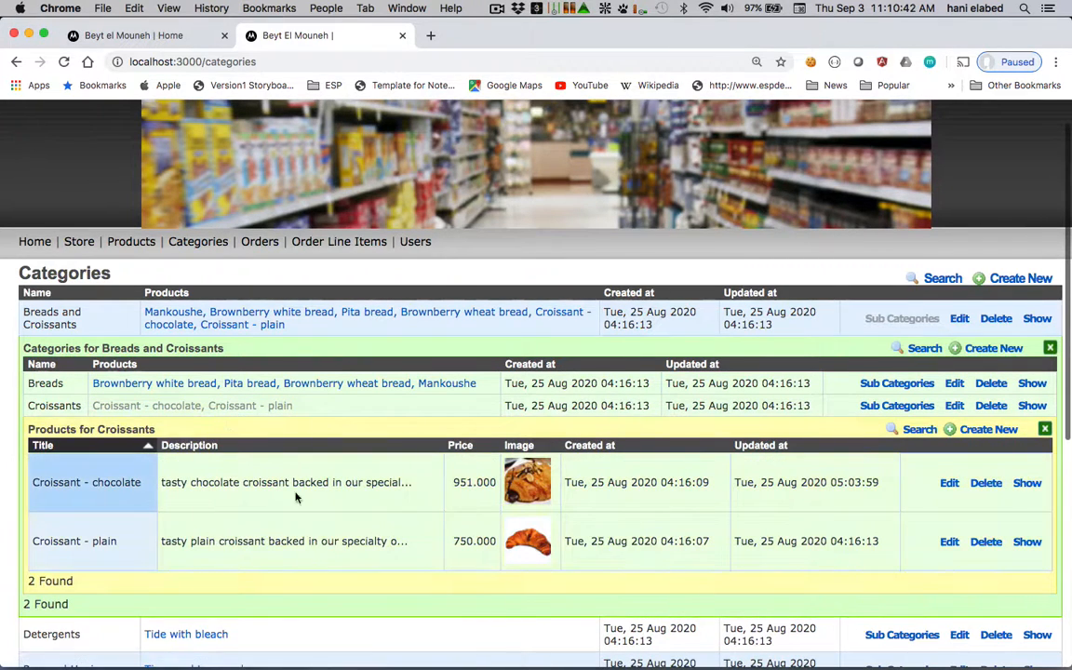
- Edit the Croissant - chocolate product, set its price to 999.000, and save the update
left_click(948, 485)
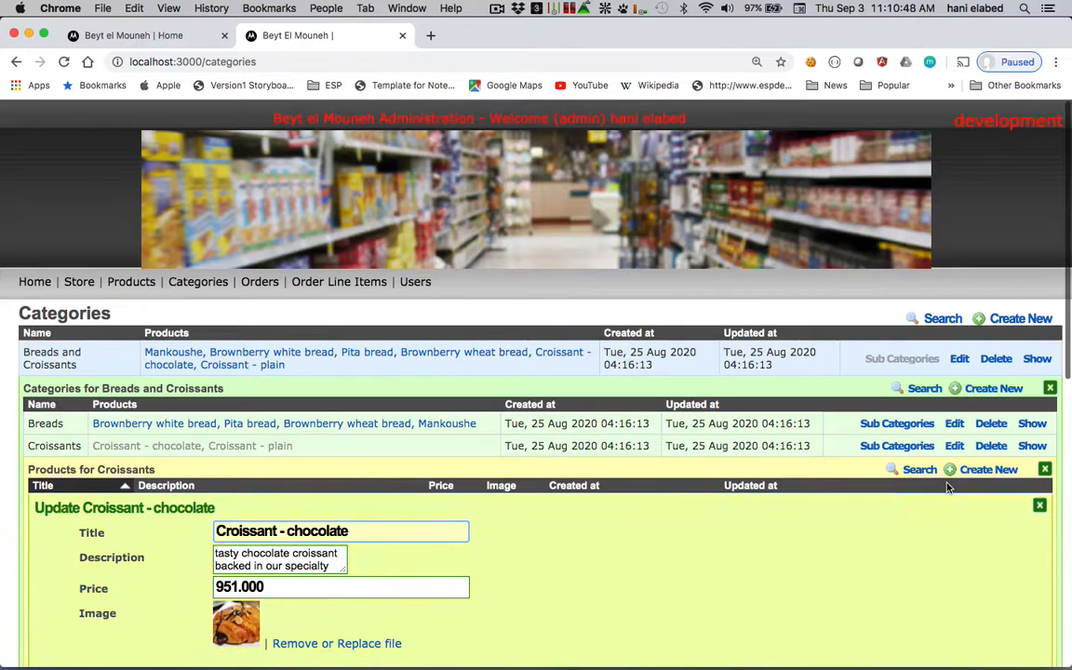
scroll(795, 574, "down", 3)
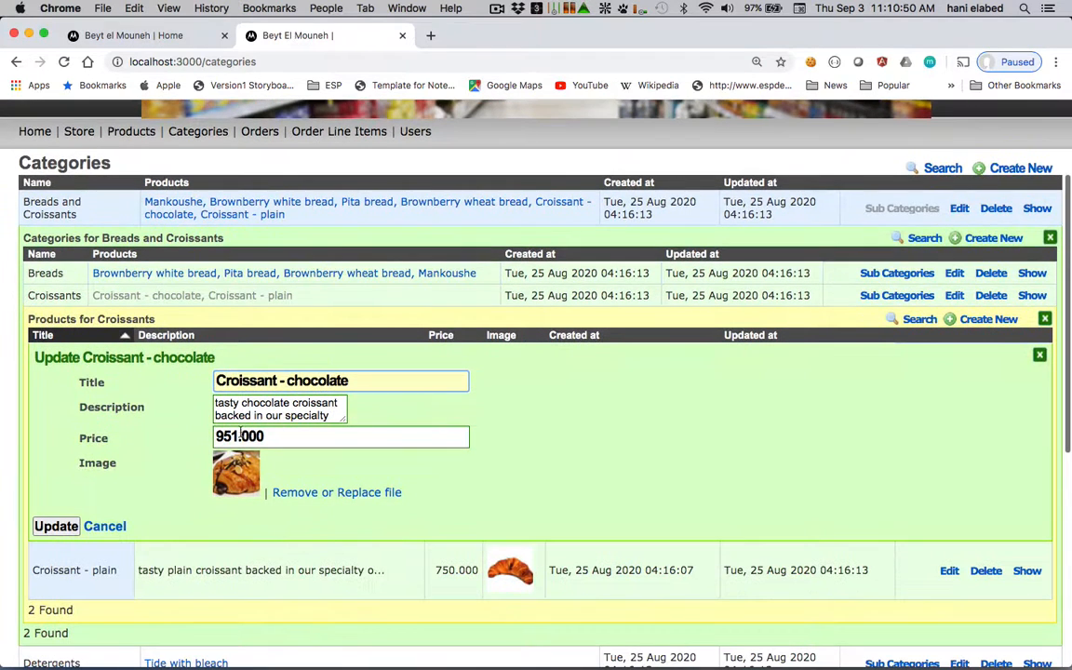
left_click(233, 436)
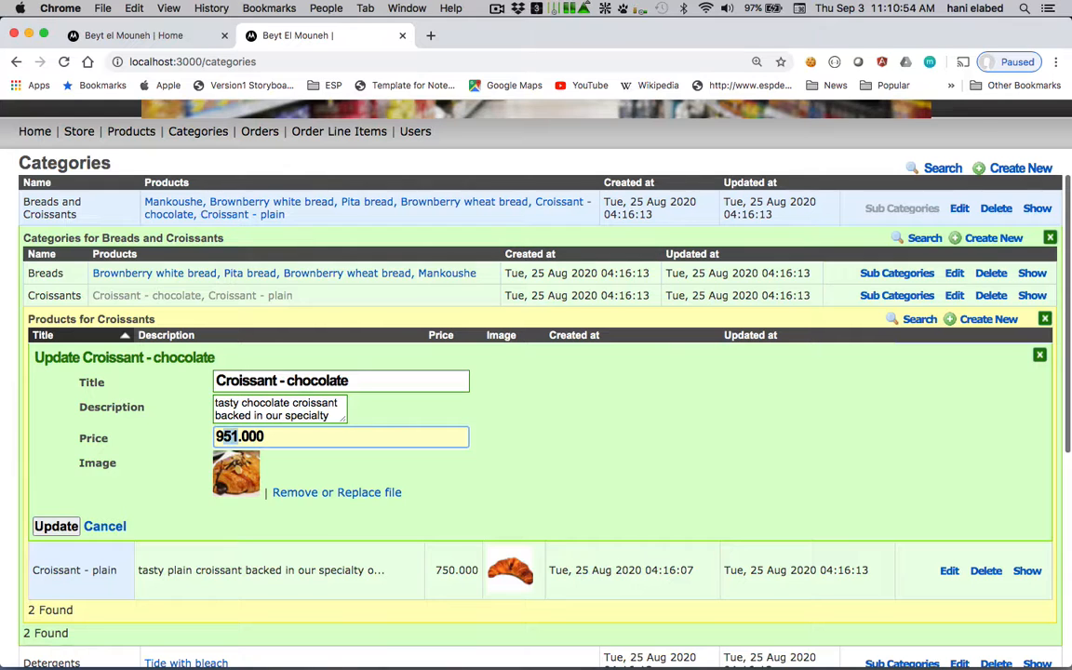
key("BackSpace")
key("BackSpace")
type("99")
left_click(54, 528)
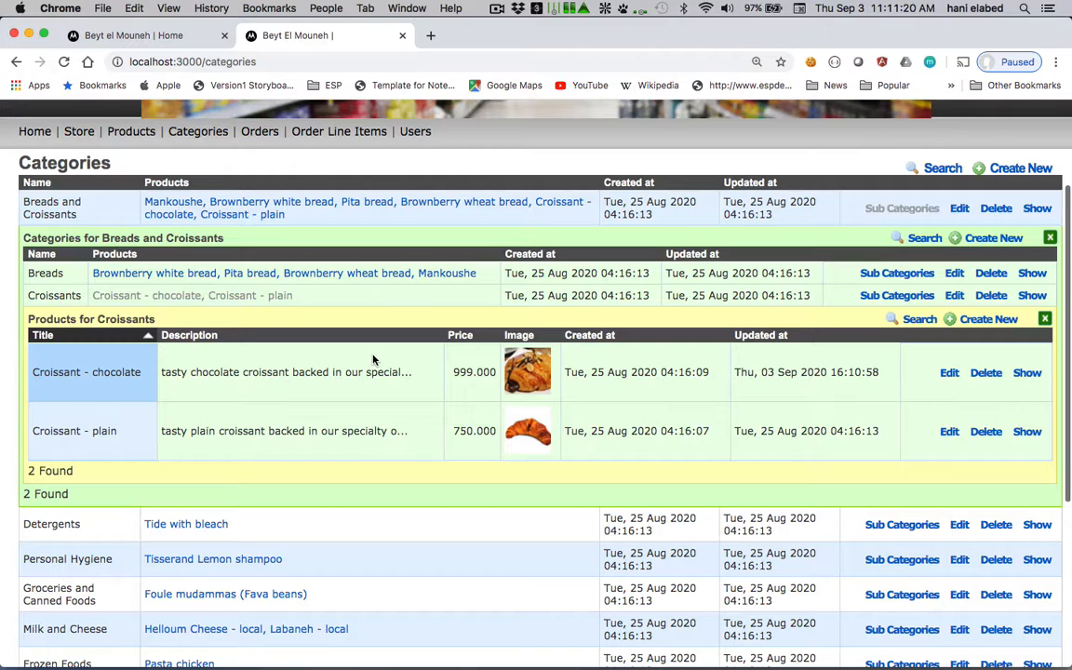
- Open a new category form for the main Categories list and close the nested Breads and Croissants sub-category list
scroll(373, 360, "down", 1)
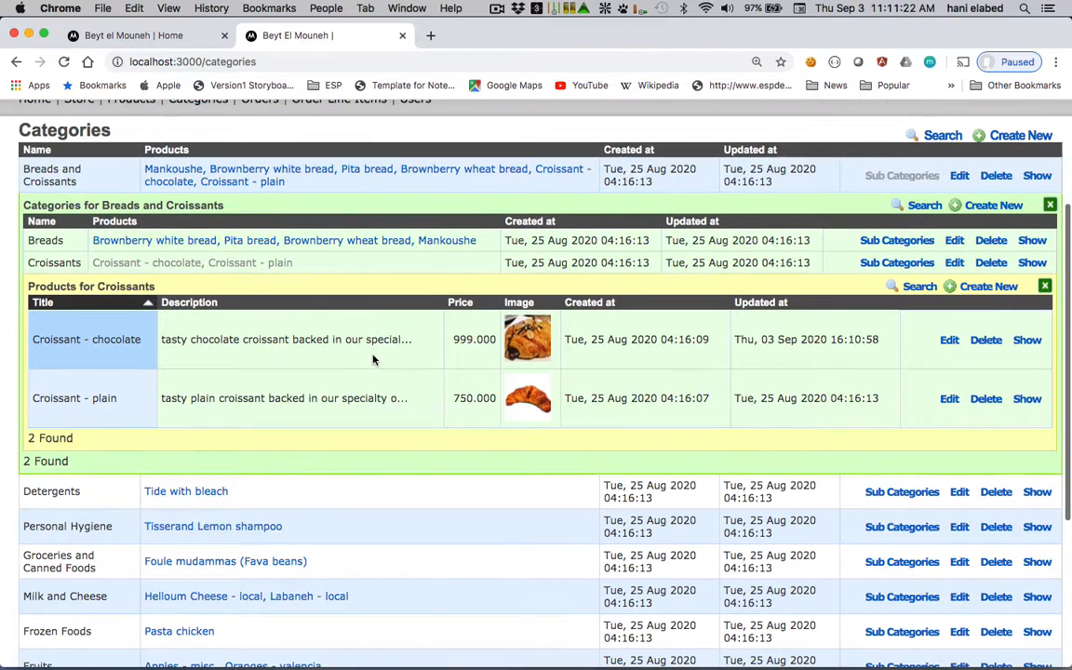
scroll(376, 344, "up", 1)
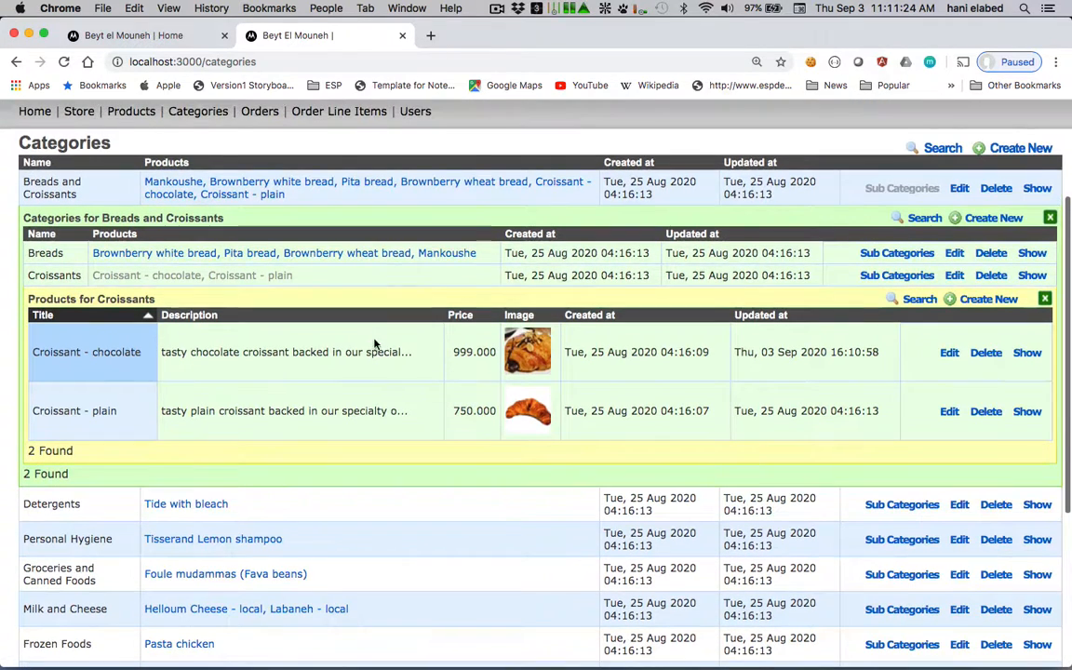
scroll(389, 281, "up", 2)
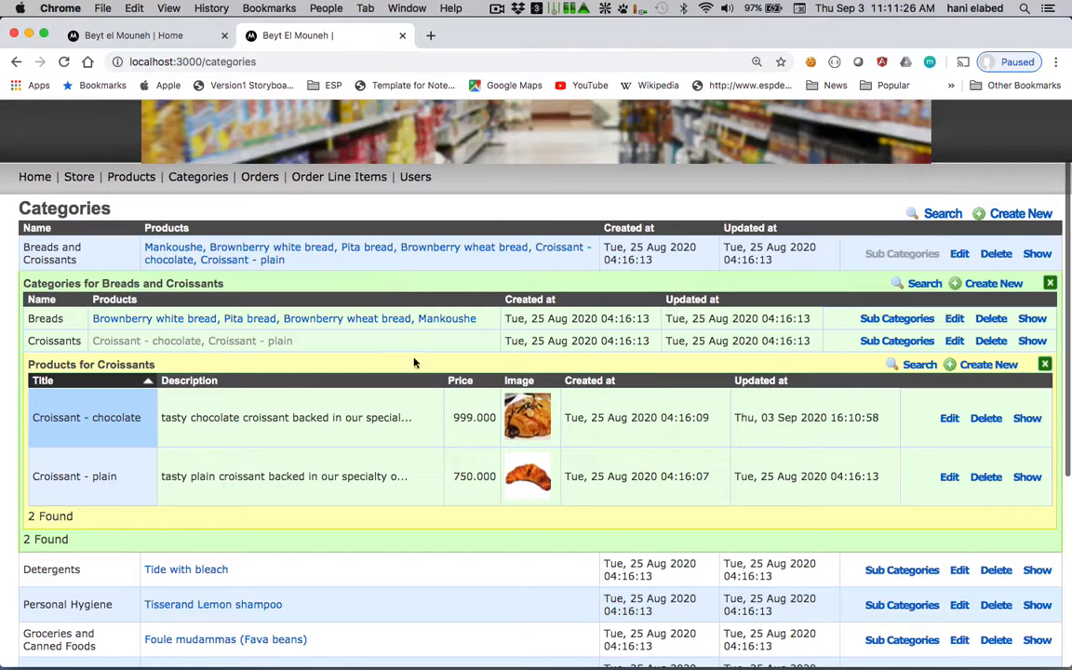
scroll(414, 361, "down", 1)
scroll(416, 368, "up", 3)
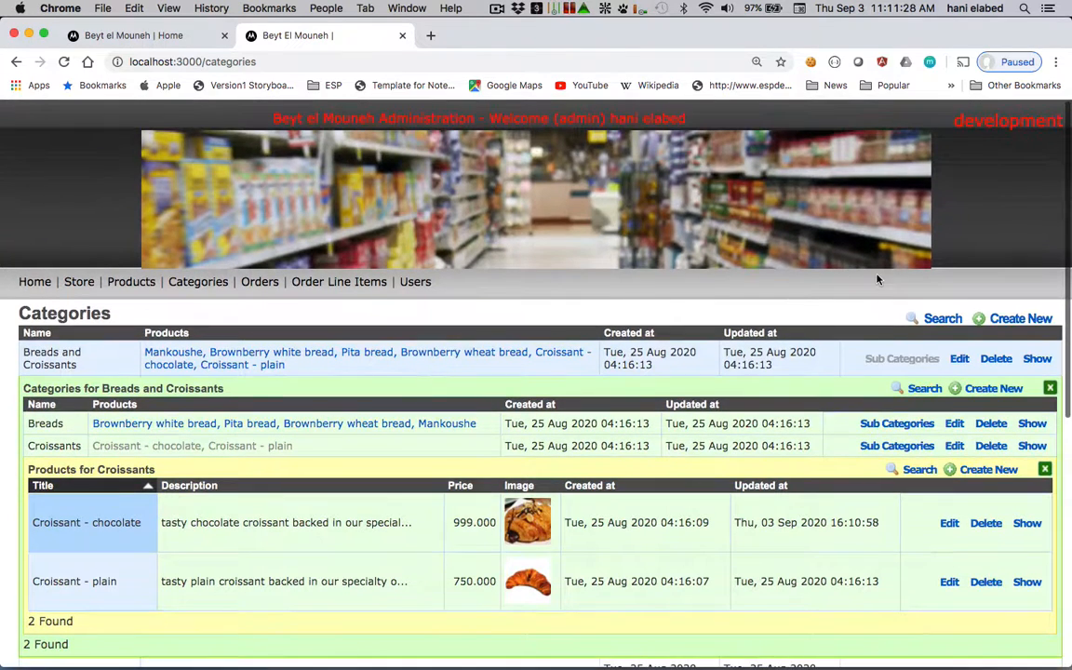
left_click(1023, 319)
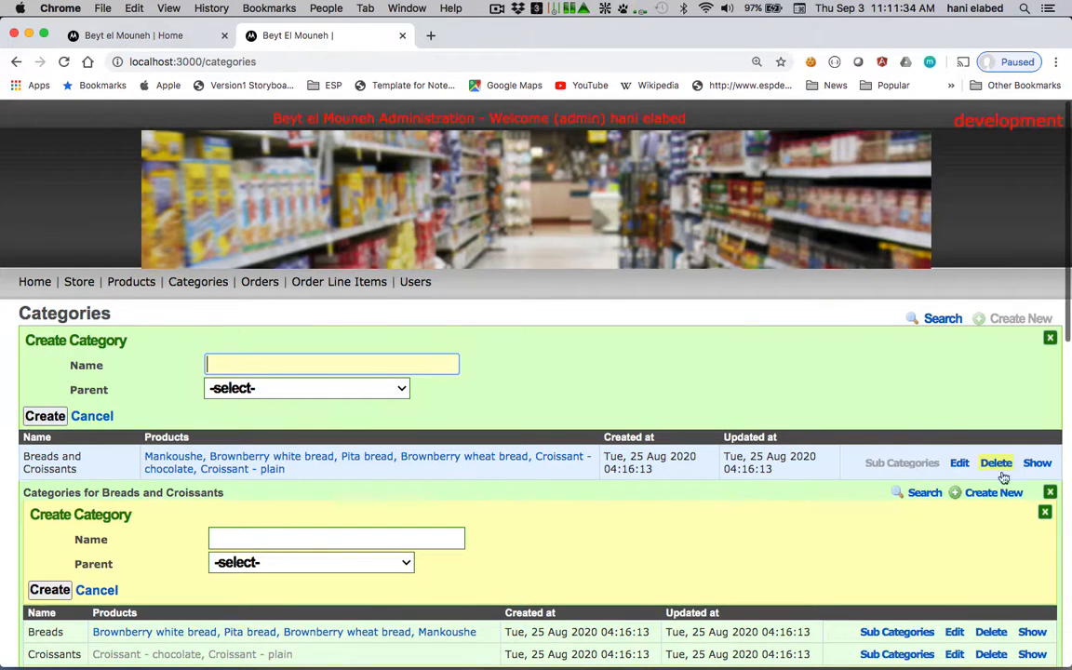
left_click(1053, 493)
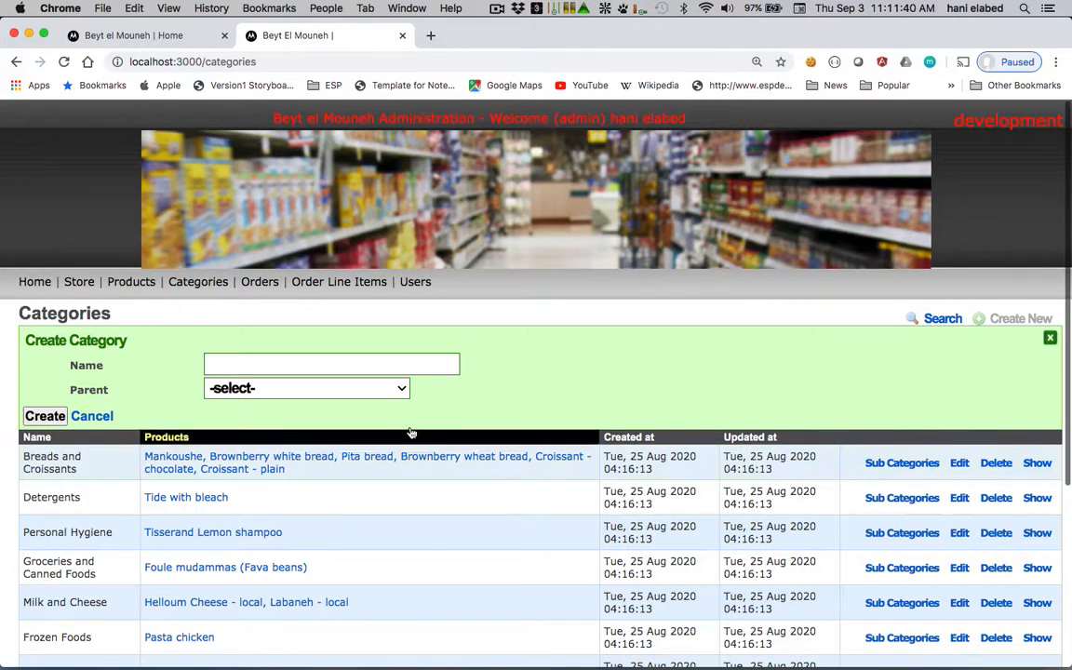
- Create a category named Roots with Vegetables as its parent
left_click(391, 388)
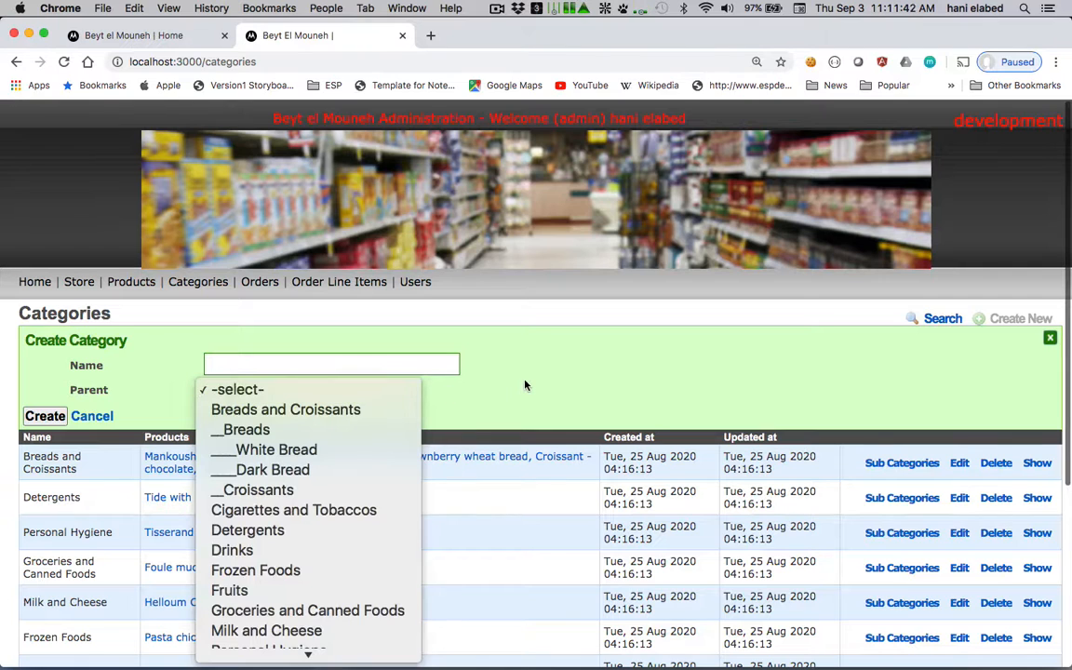
scroll(326, 474, "down", 1)
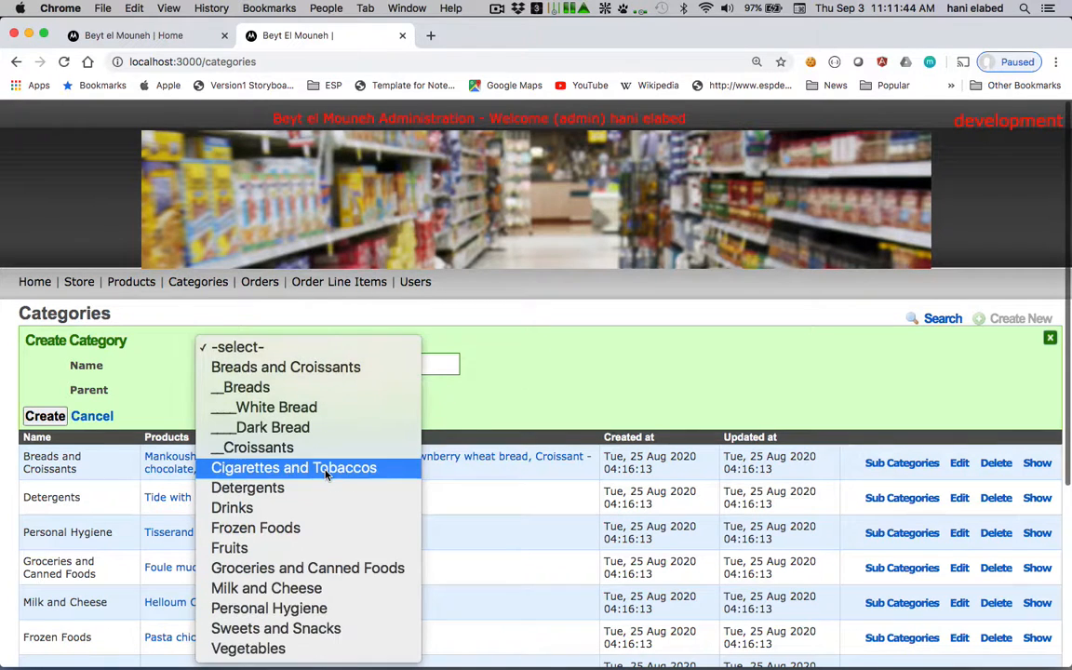
left_click(307, 651)
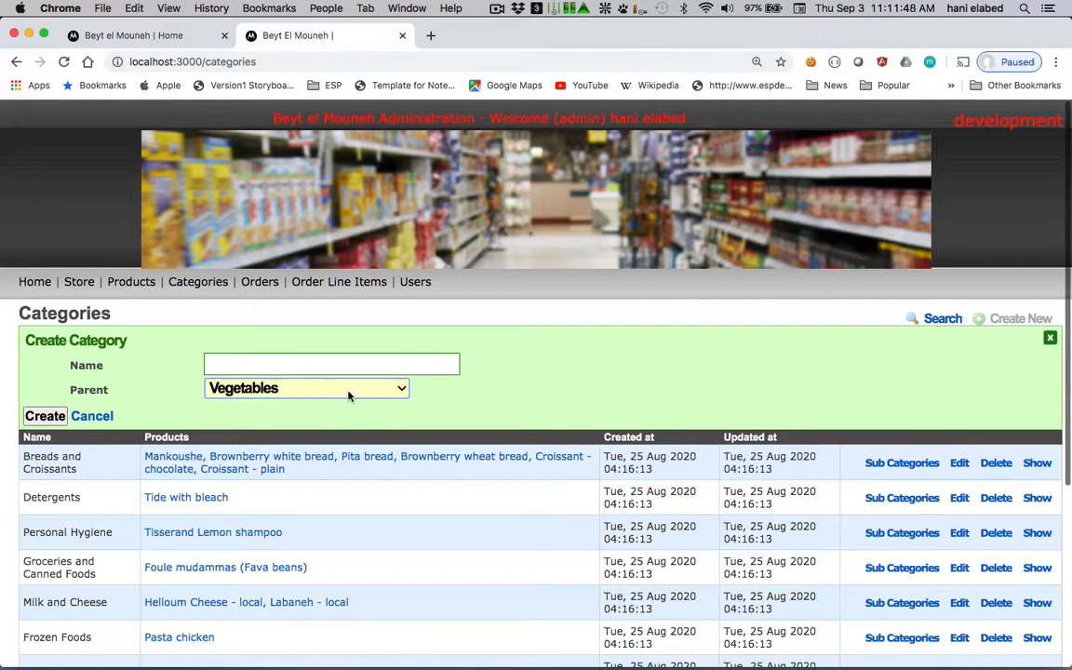
left_click(287, 364)
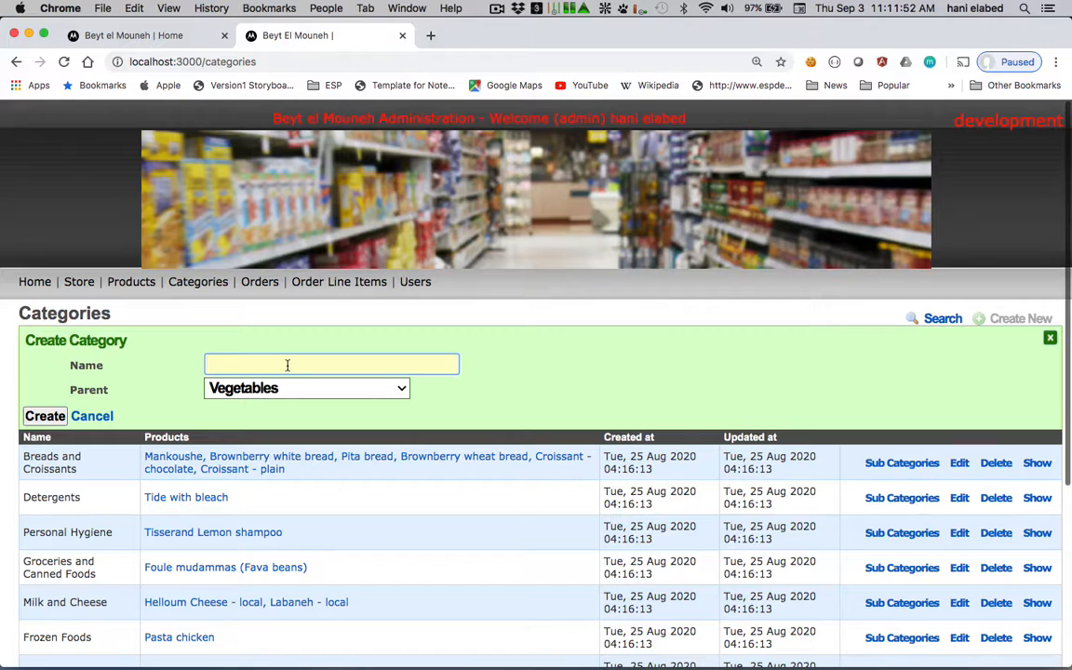
type("Roots")
left_click(56, 416)
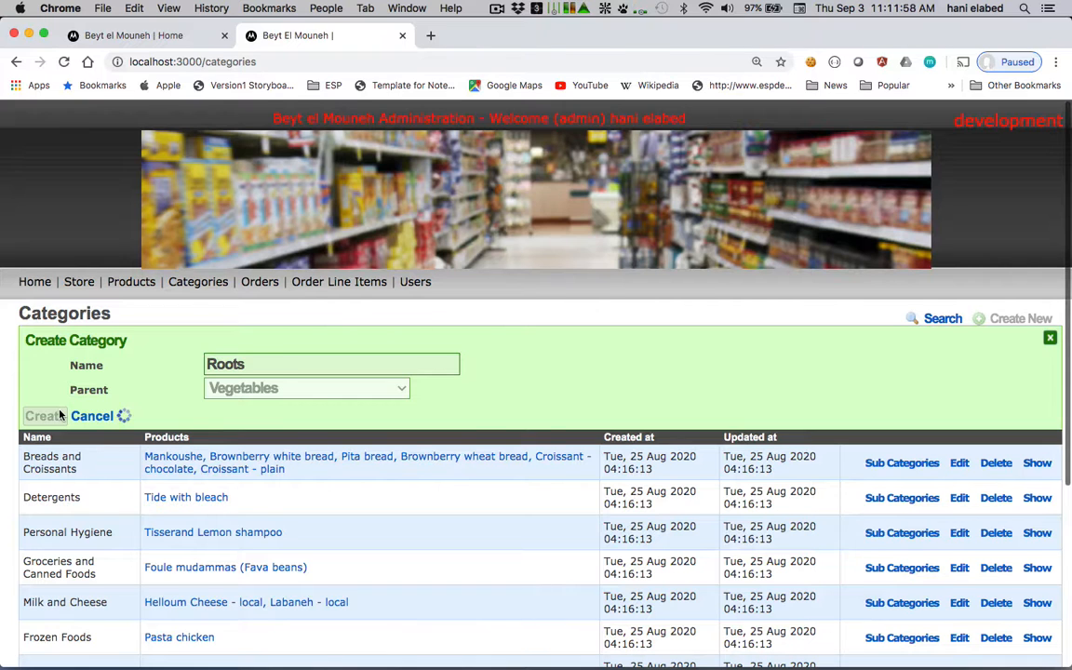
- Expand the sub categories of Vegetables and, within them, the sub categories of Roots
scroll(390, 365, "down", 3)
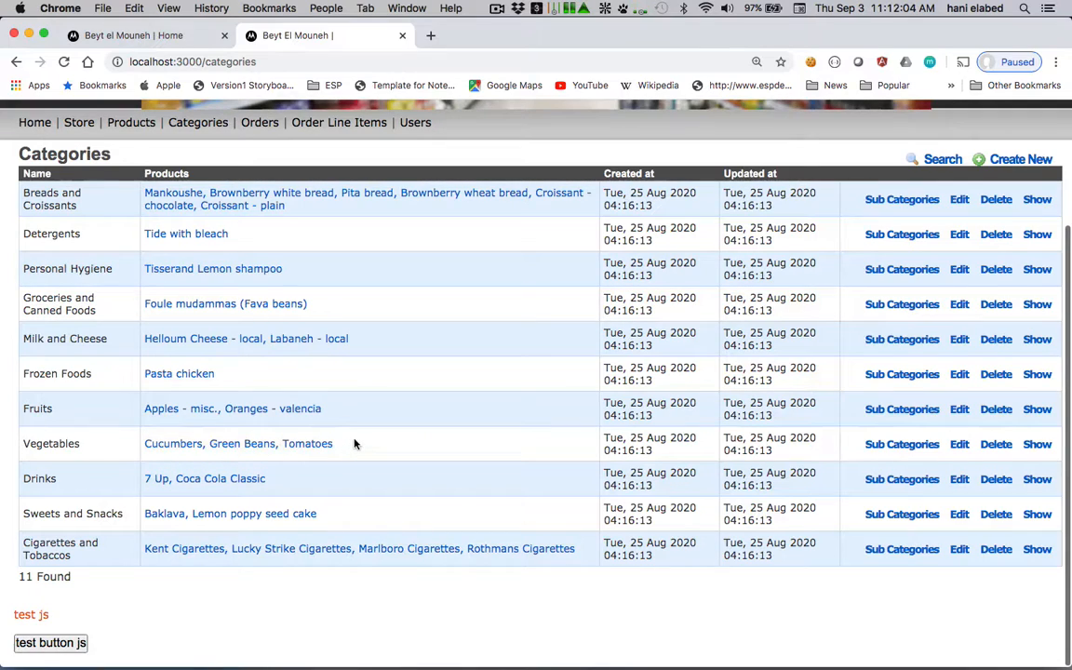
scroll(353, 444, "up", 3)
scroll(354, 444, "down", 3)
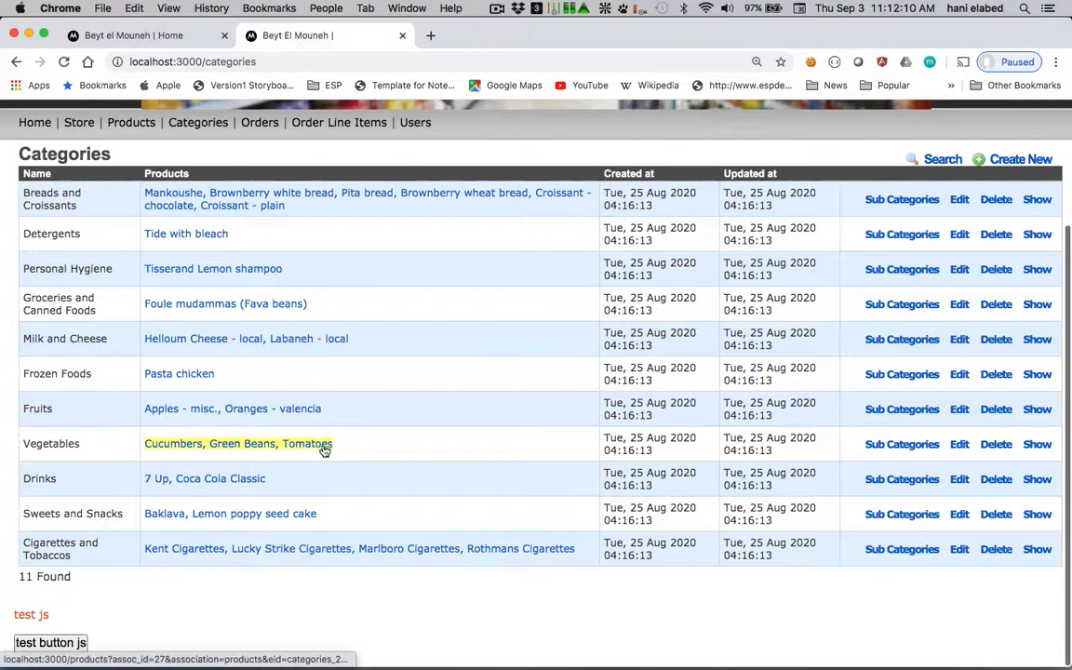
left_click(908, 447)
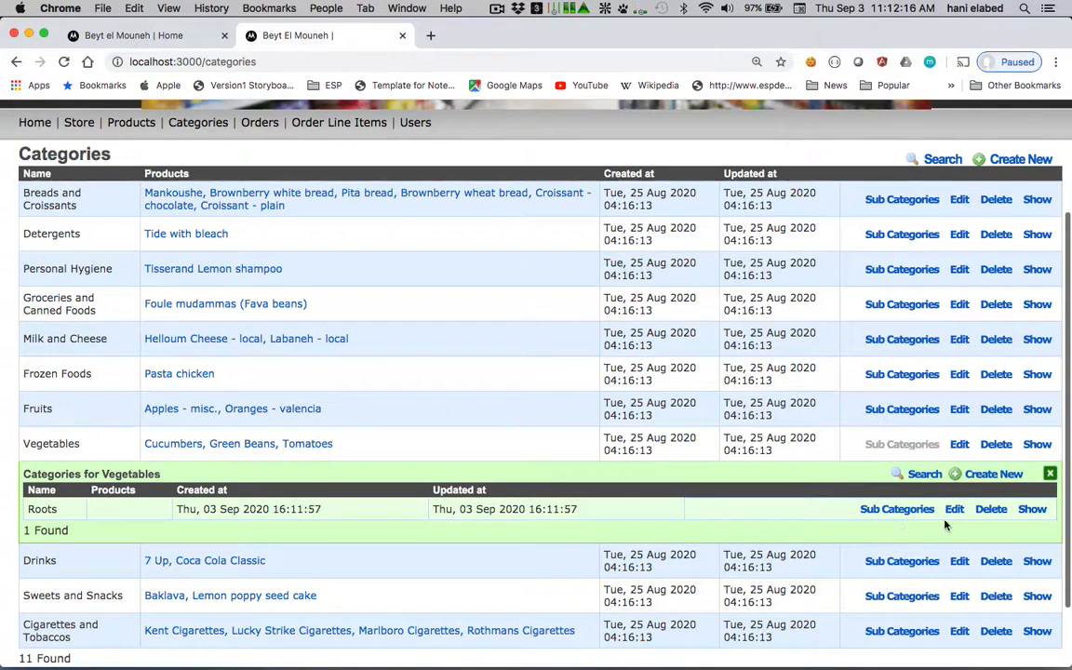
left_click(891, 510)
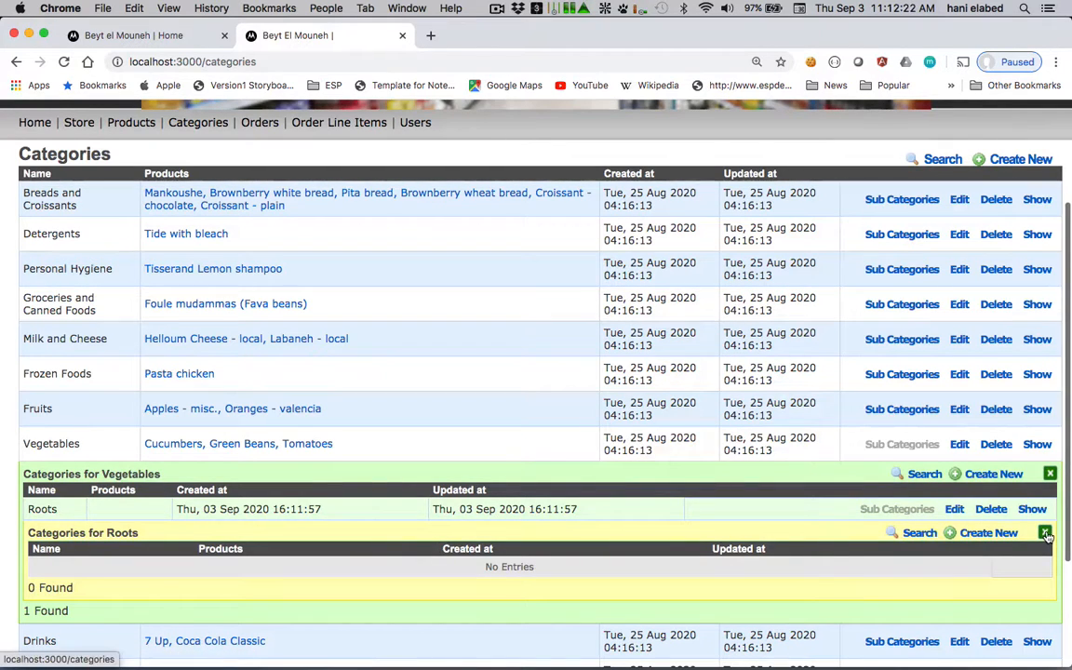
- Close the sub-category list of Roots and start a new category within Vegetables, choosing Roots as its parent
left_click(1045, 534)
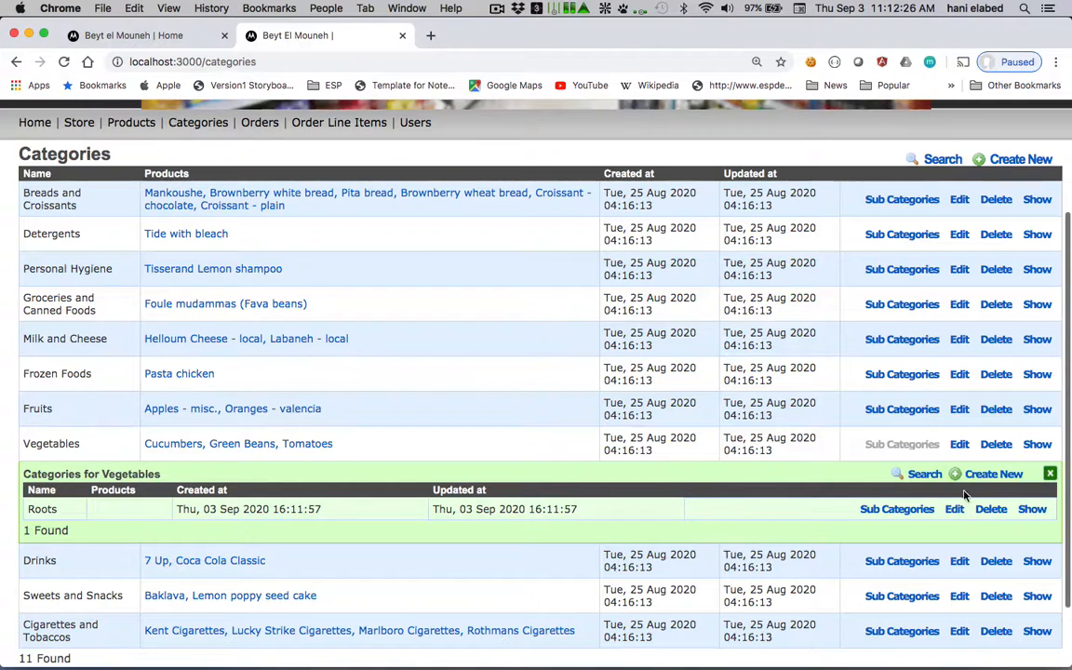
left_click(988, 476)
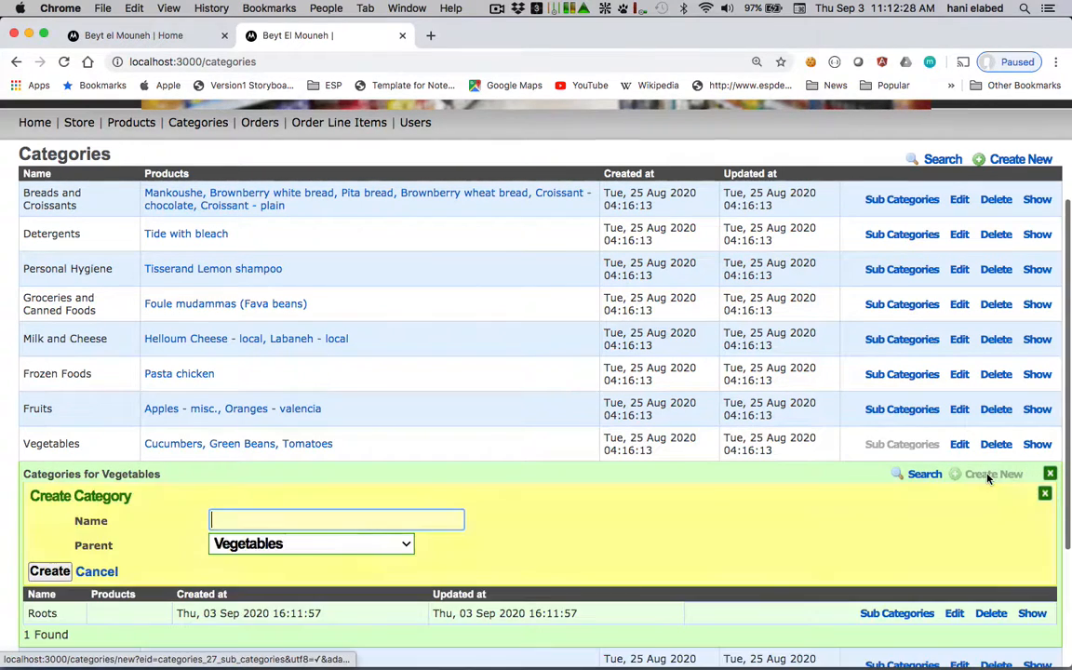
left_click(407, 545)
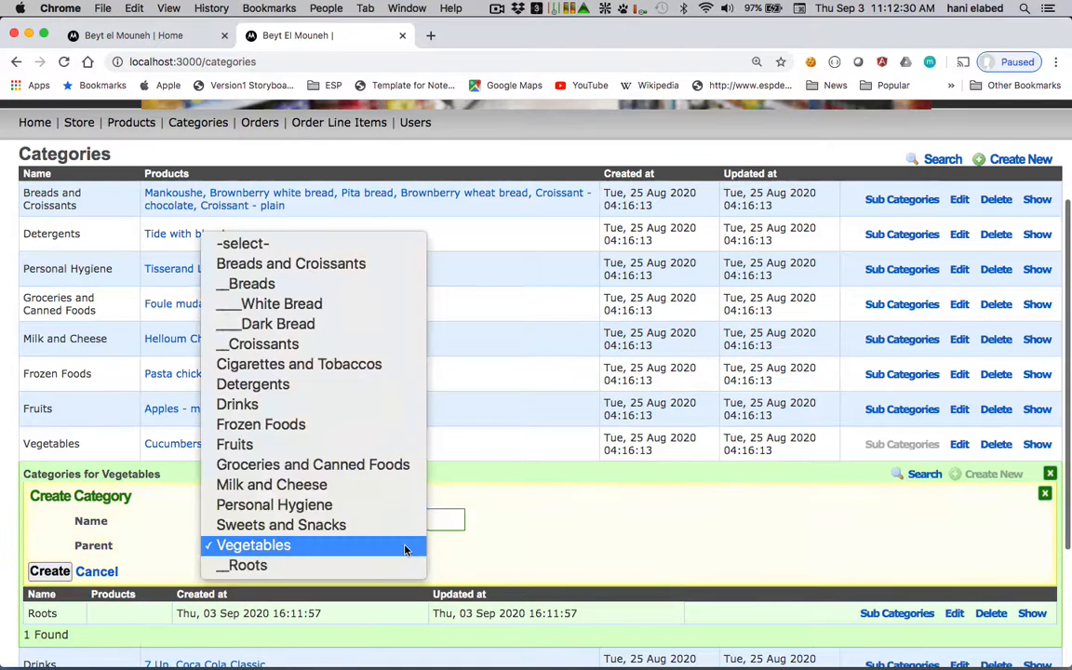
left_click(381, 569)
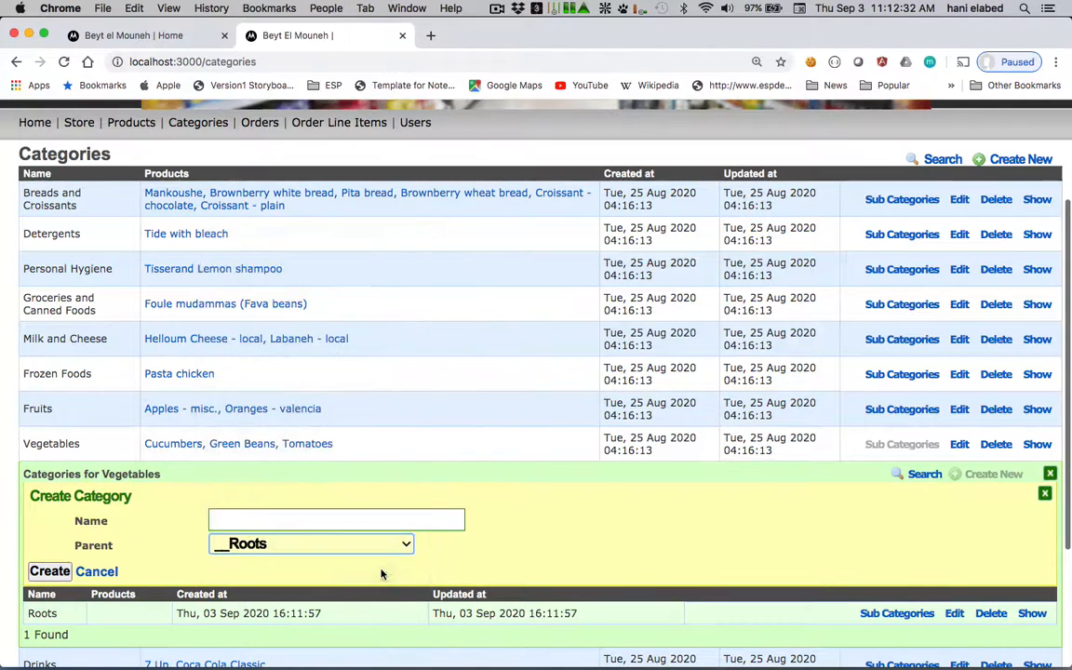
- Name the new category "light colored roots" and create it
left_click(281, 524)
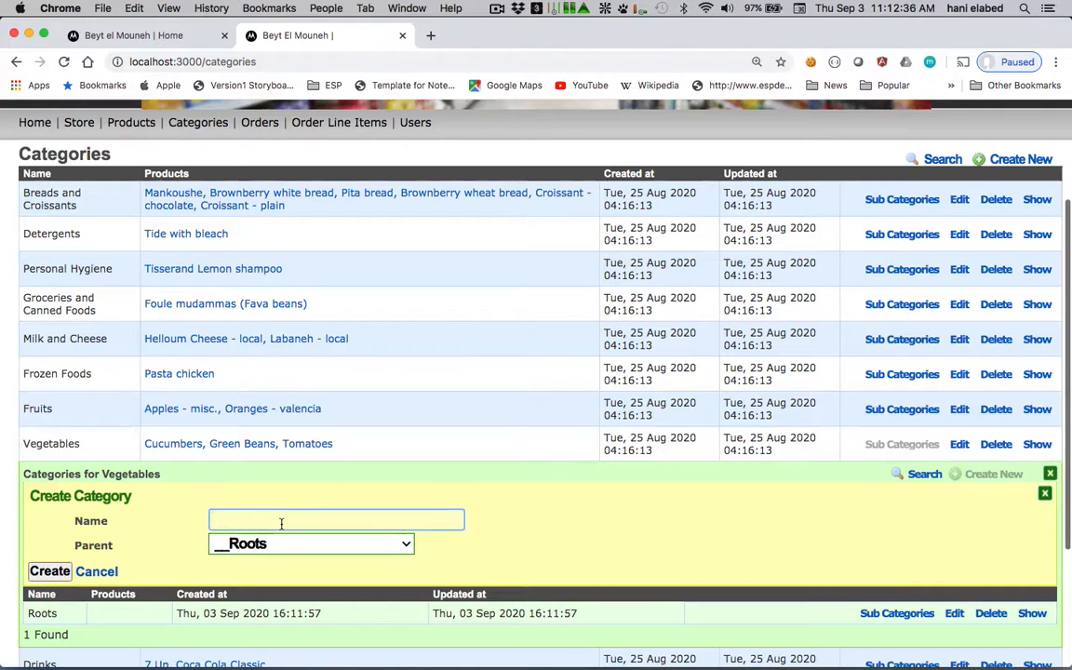
type("light")
type(" root")
key("BackSpace")
key("BackSpace")
key("BackSpace")
type("colored ro")
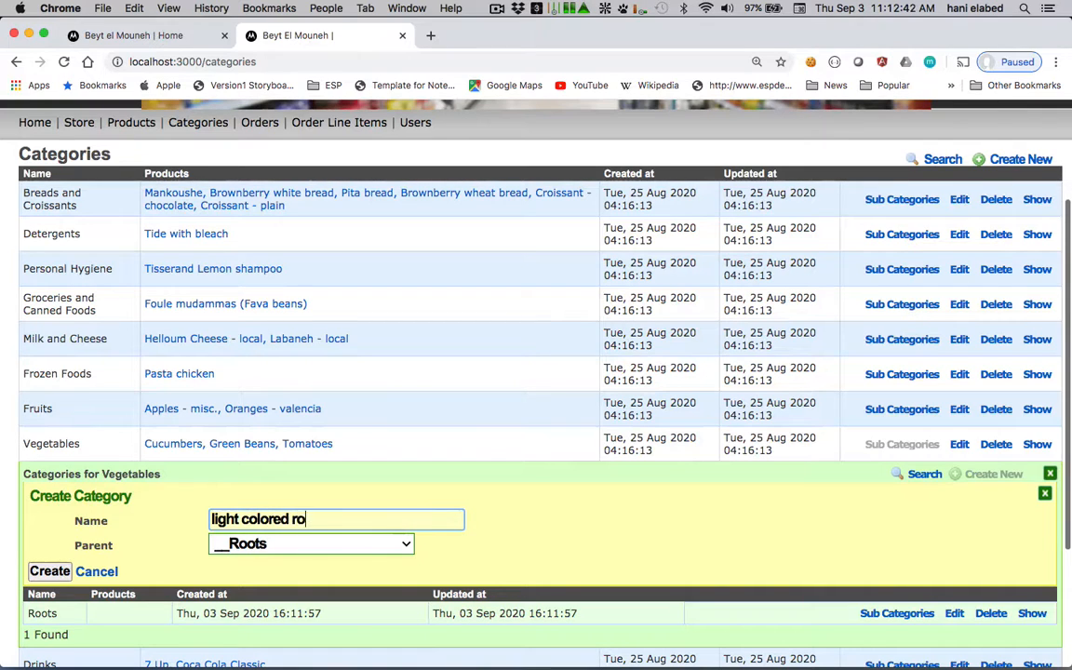
type("otss\\")
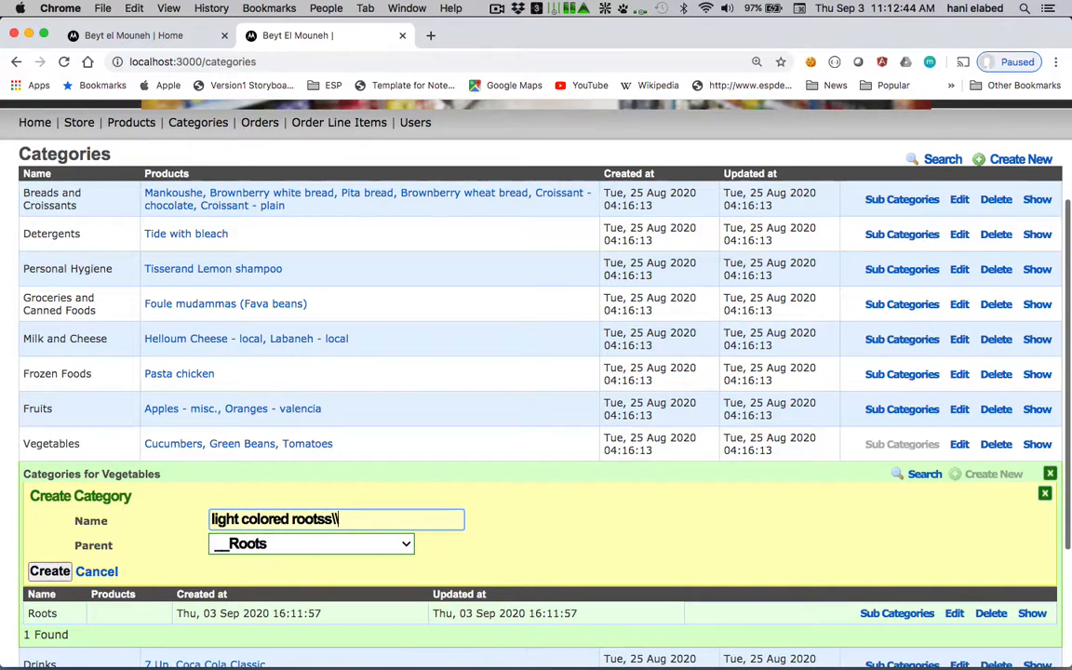
key("BackSpace")
key("BackSpace")
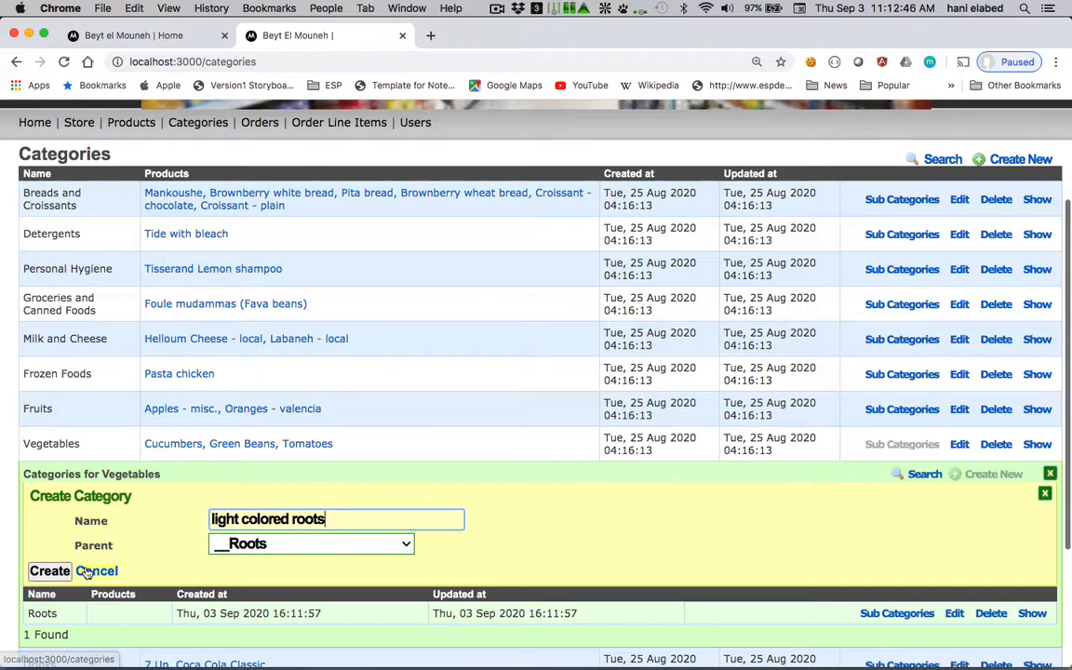
left_click(43, 573)
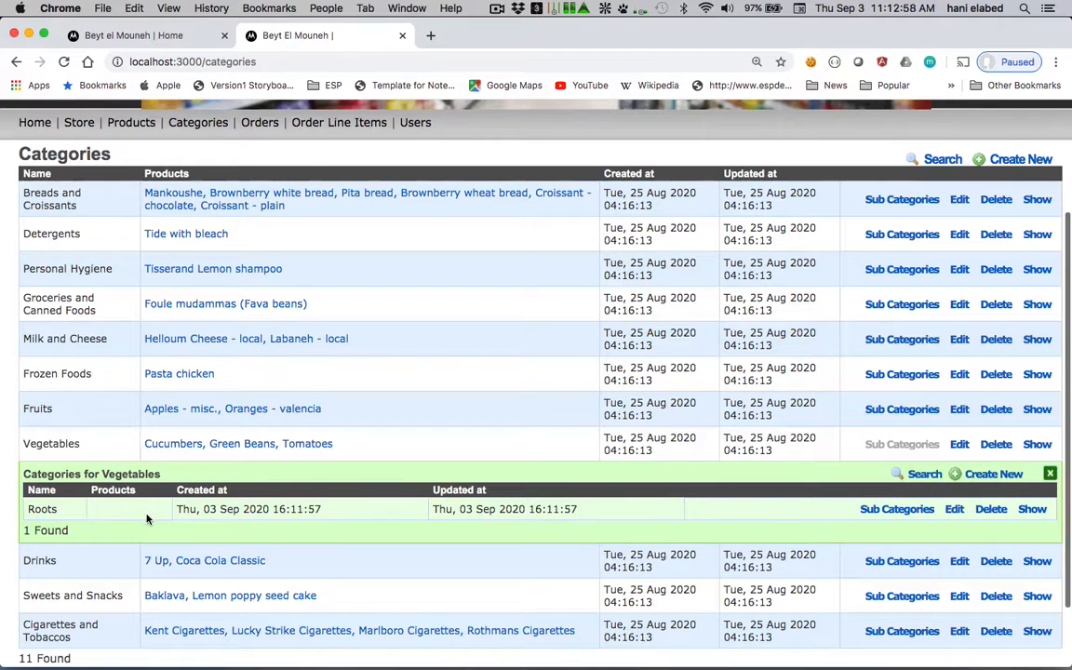
- Expand the sub categories of Roots, and reload the storefront home page to check its category navigation
left_click(908, 510)
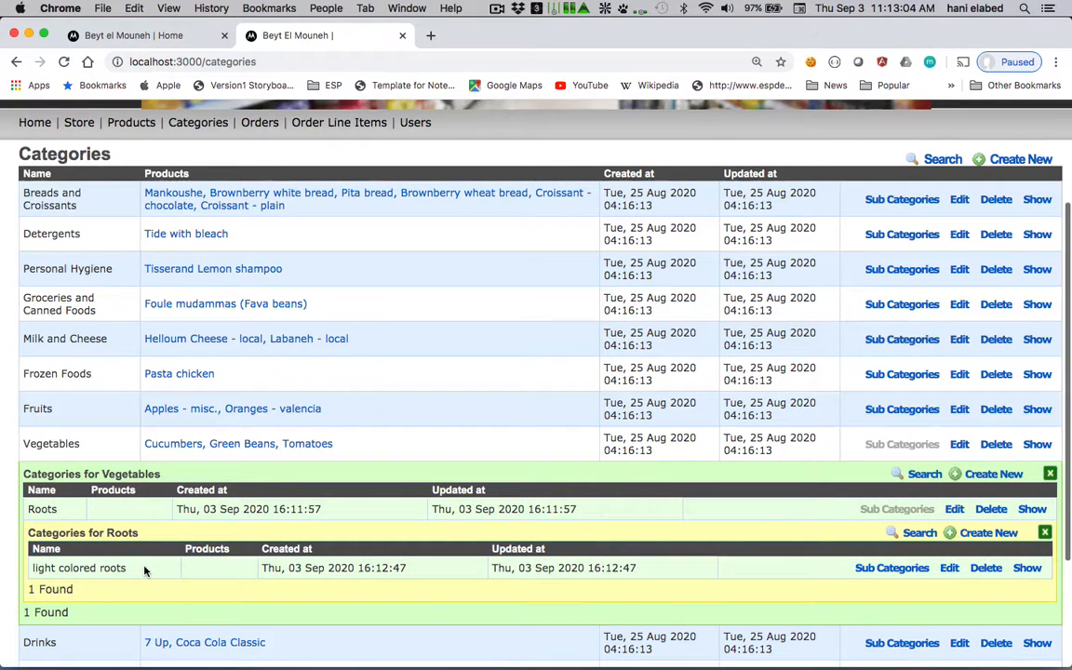
left_click(95, 35)
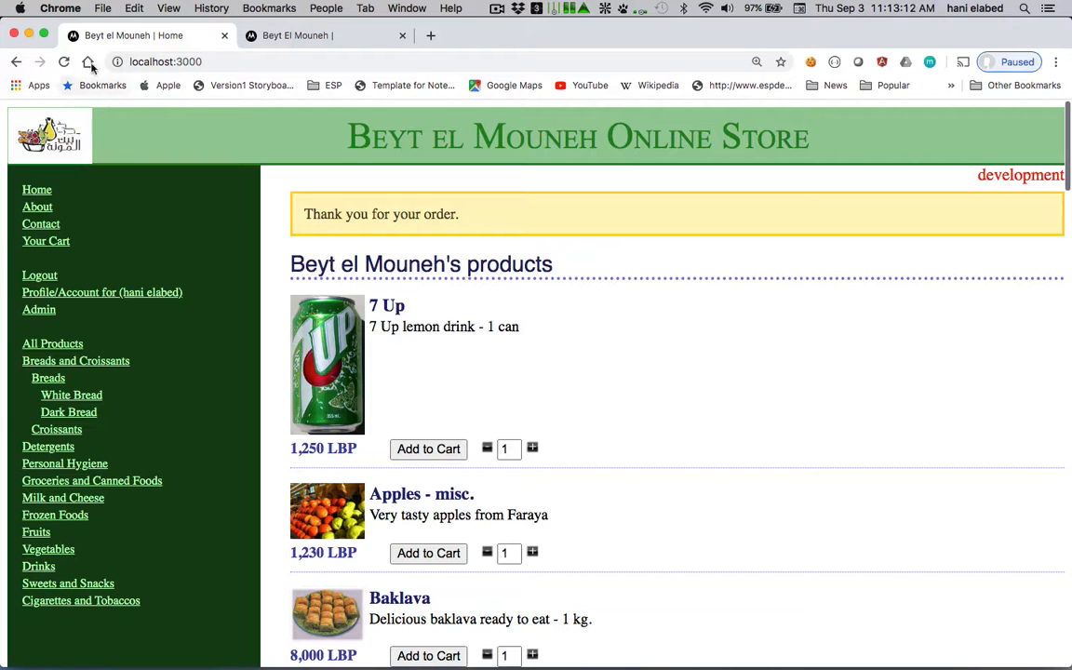
left_click(64, 61)
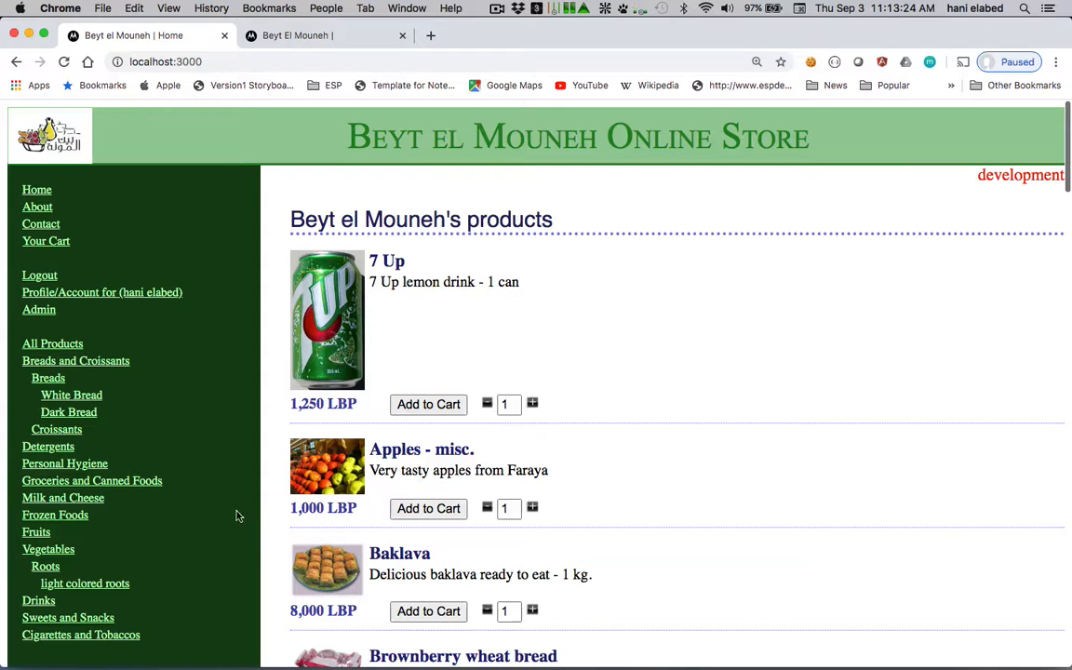
- Start a new product in the admin area's Products list and set its category to light colored roots
left_click(342, 36)
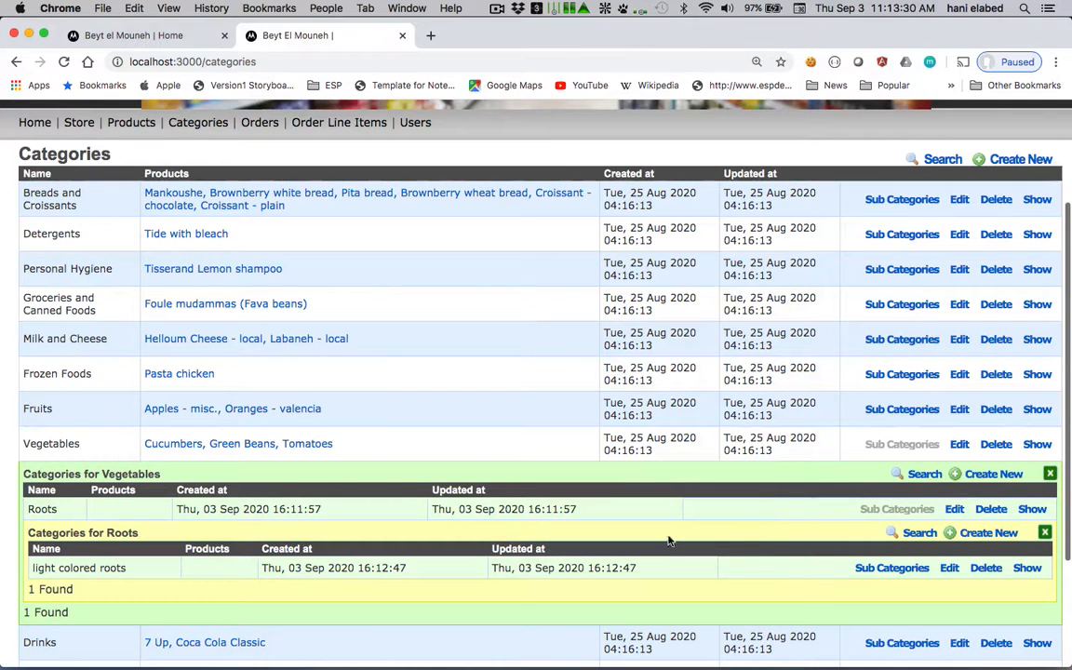
left_click(132, 124)
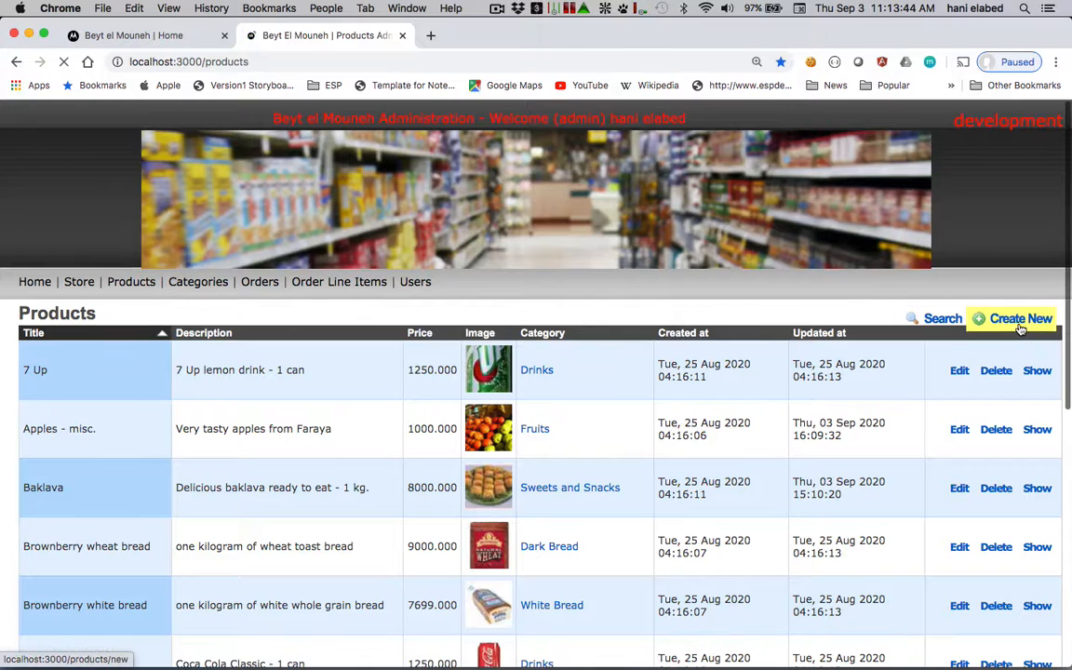
left_click(1020, 319)
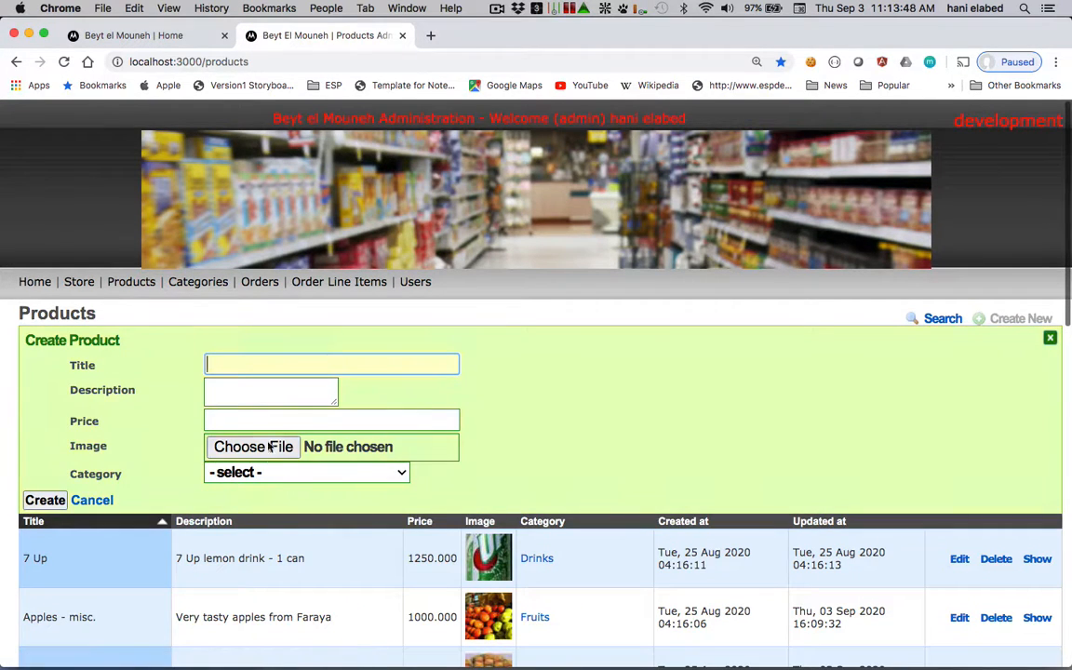
left_click(279, 476)
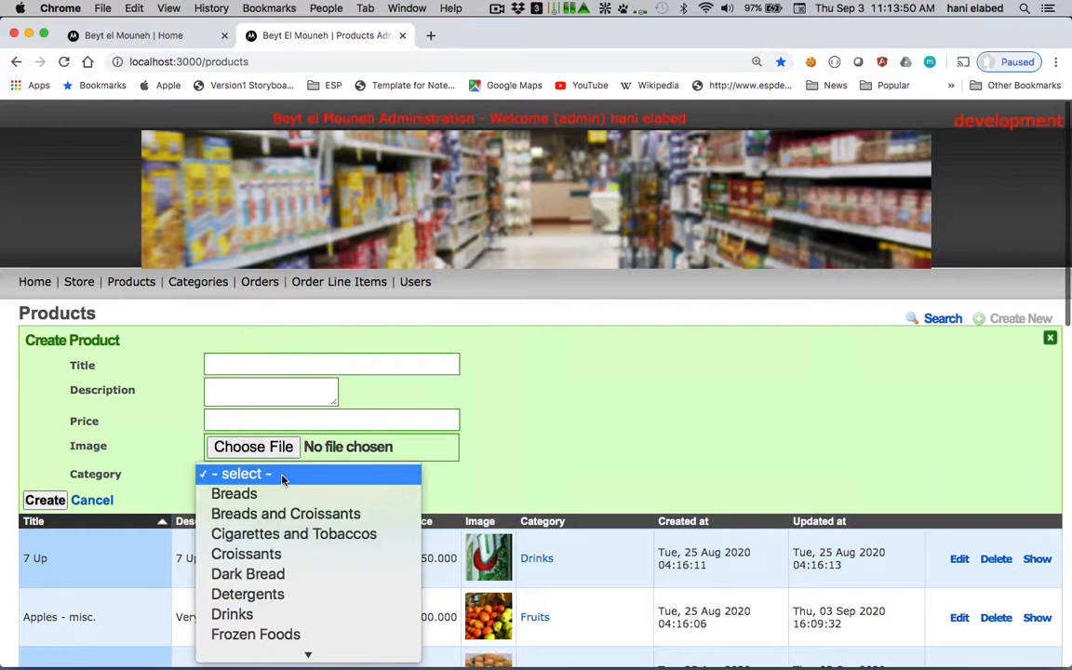
scroll(286, 556, "down", 5)
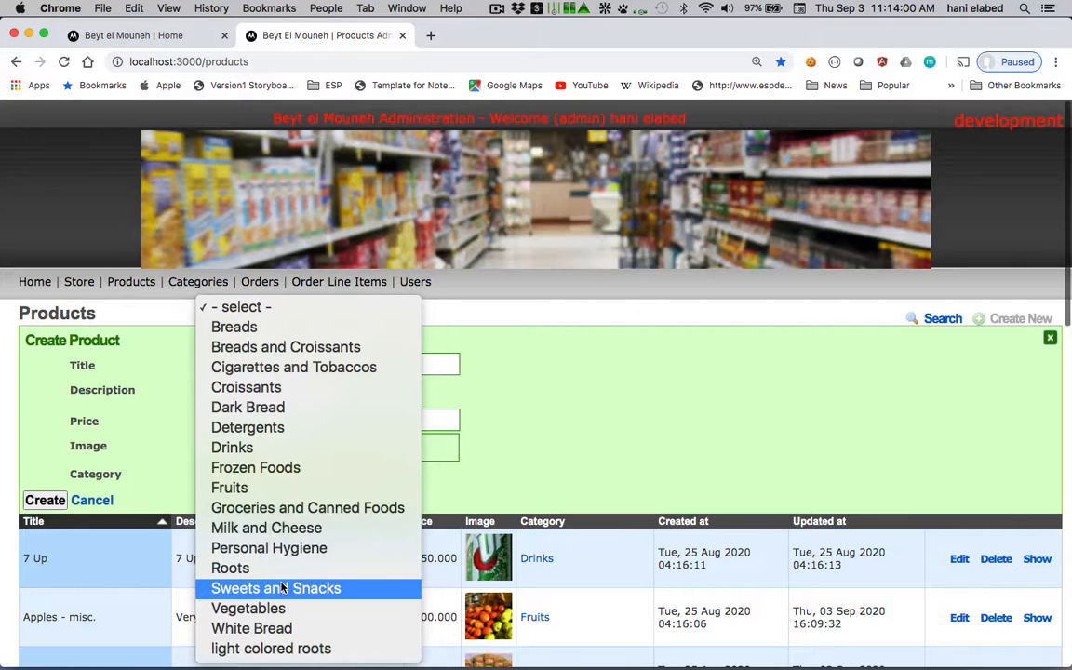
left_click(276, 651)
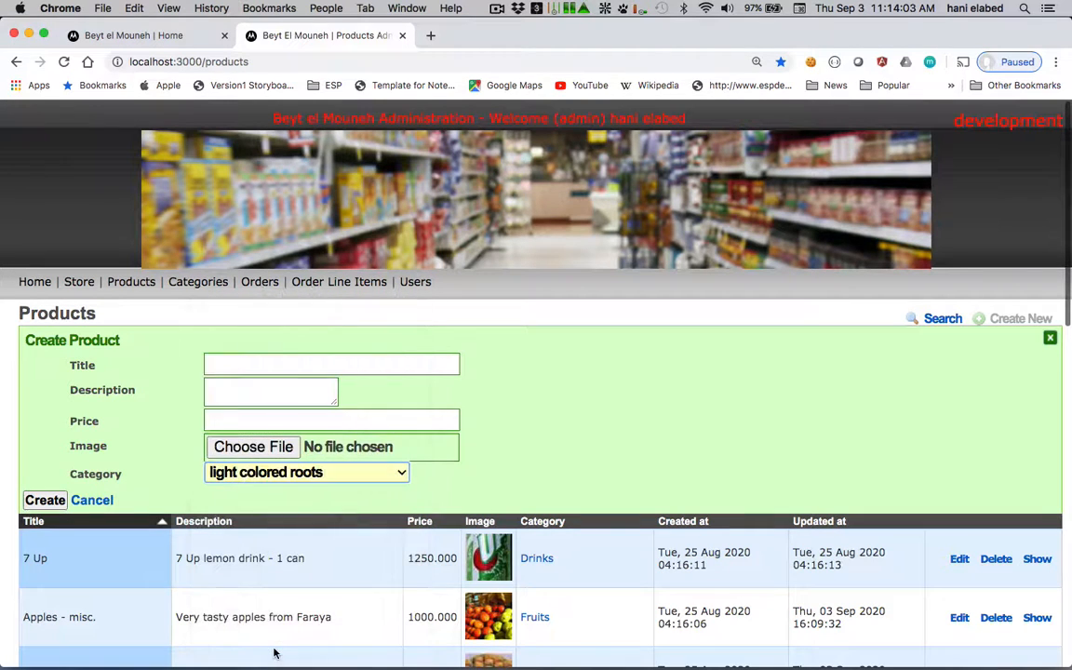
- Attach the image 2020-08-26 18.55.33.jpg from the Desktop to the new product
left_click(281, 450)
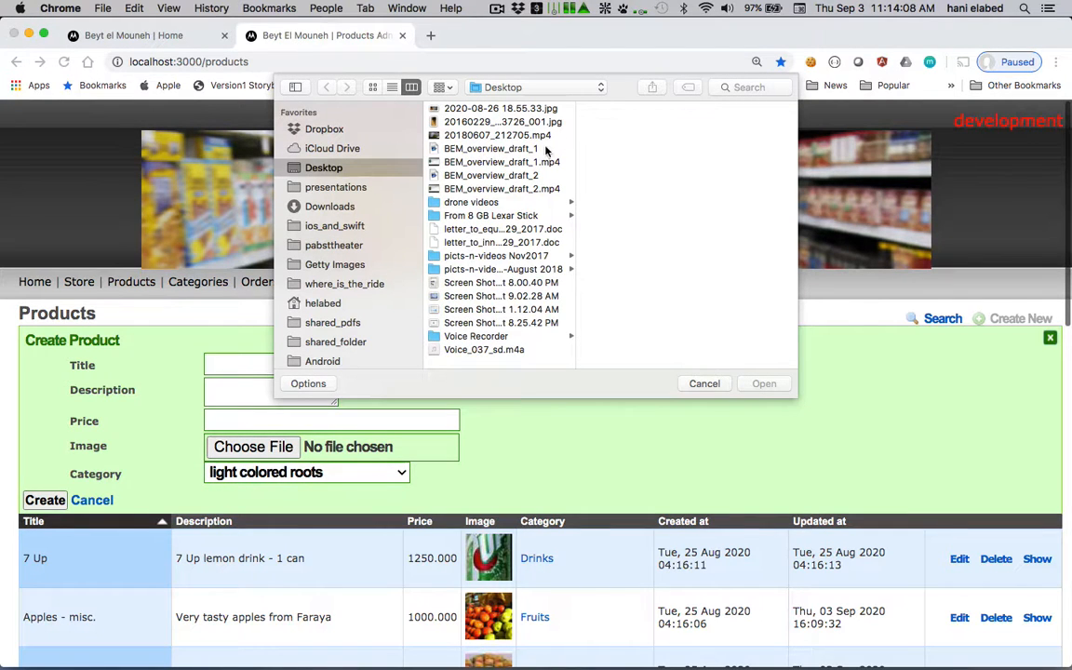
left_click(523, 110)
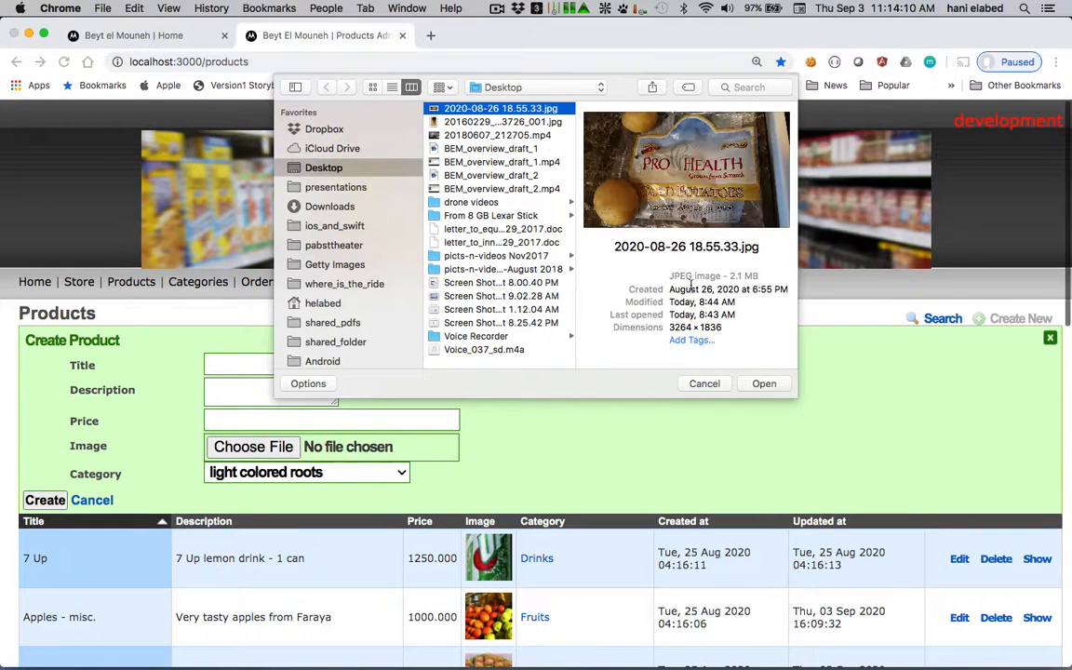
left_click(763, 384)
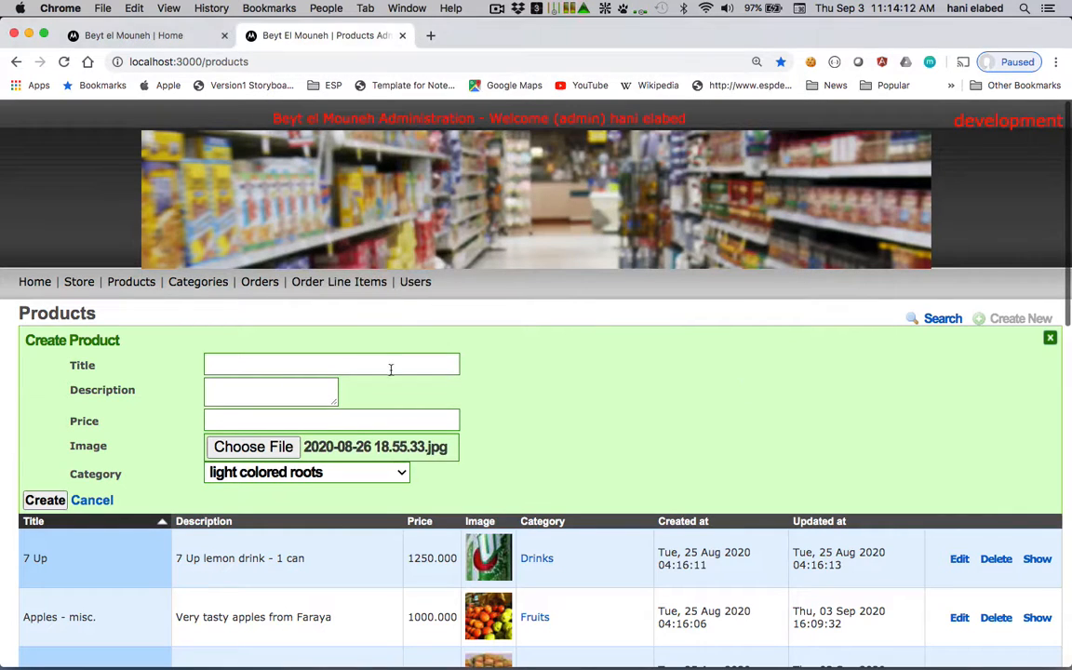
- Set the new product's title to "Yellow potatoes", correcting the misspelled word with the spelling suggestion
left_click(309, 360)
type("Y")
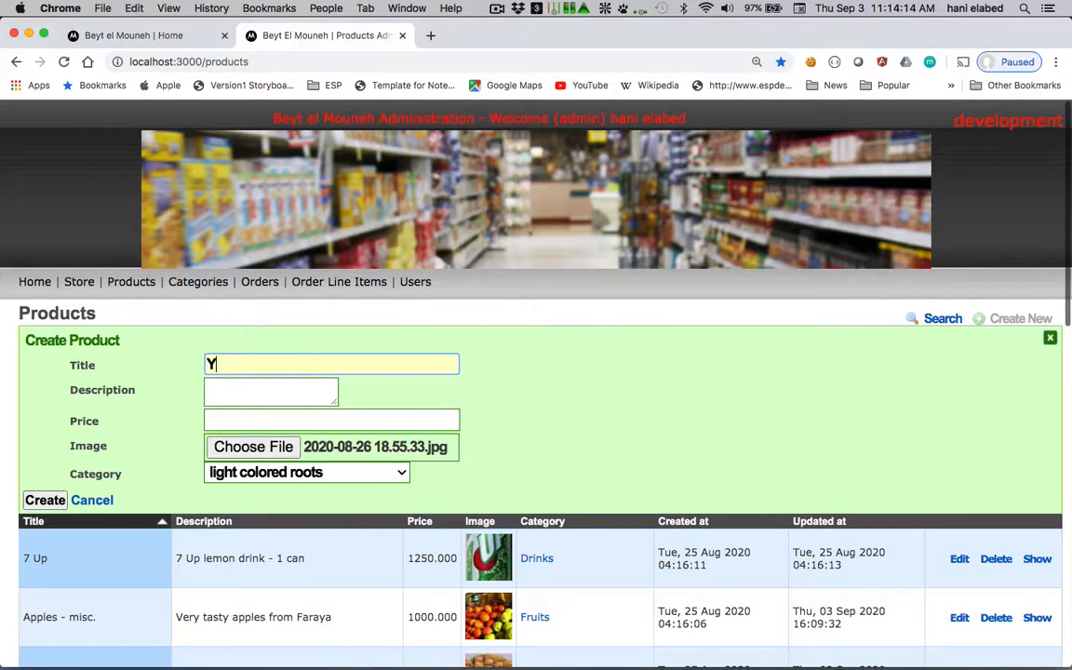
type("ellow pota")
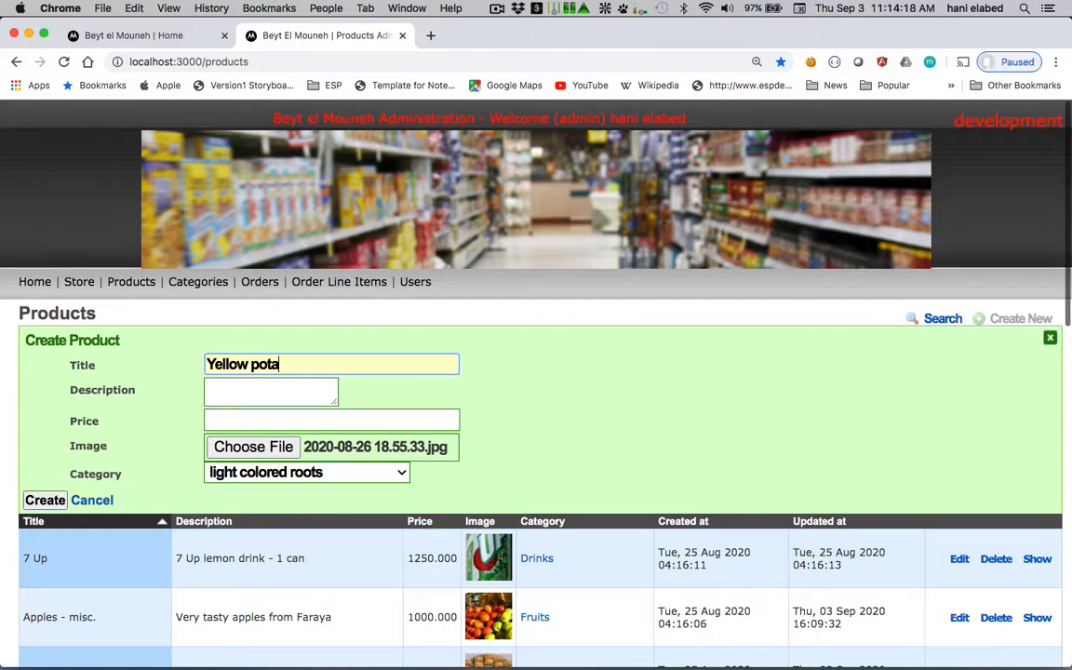
type("tos")
left_click(264, 398)
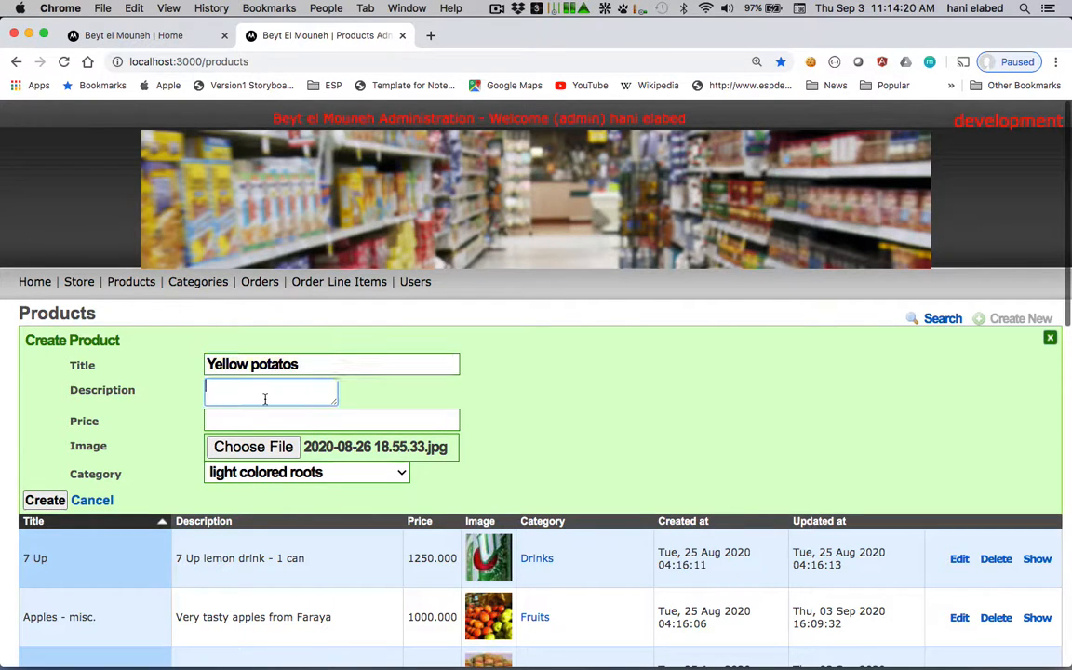
left_click(272, 363)
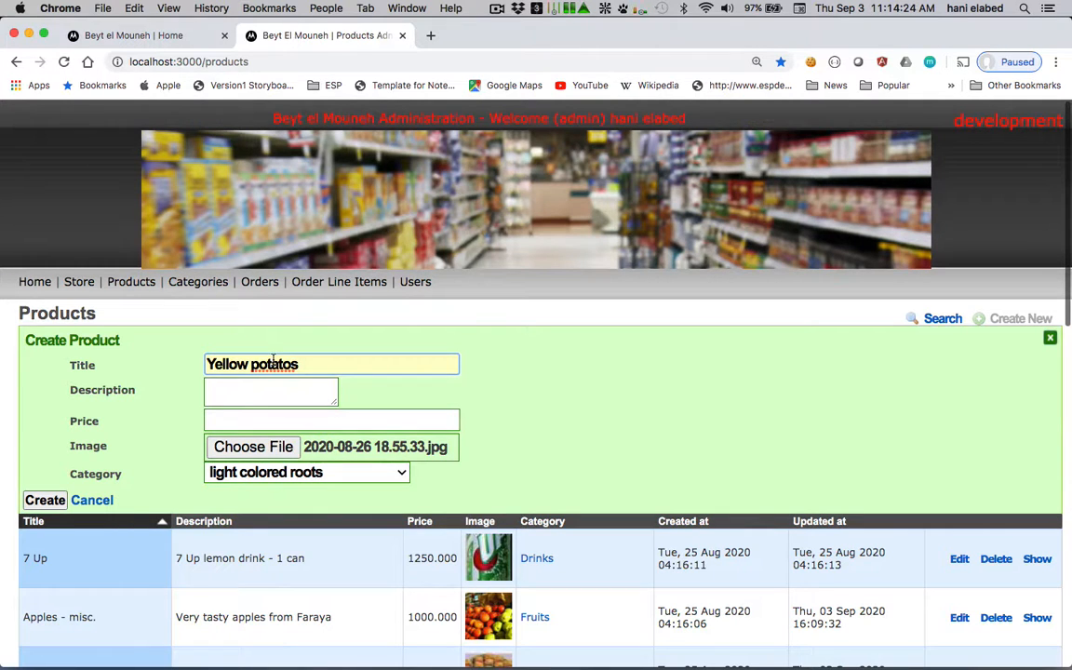
right_click(273, 361)
left_click(297, 365)
- Enter the description "Yummy Idaho Potatoes" and a price of 450, and create the product
left_click(273, 383)
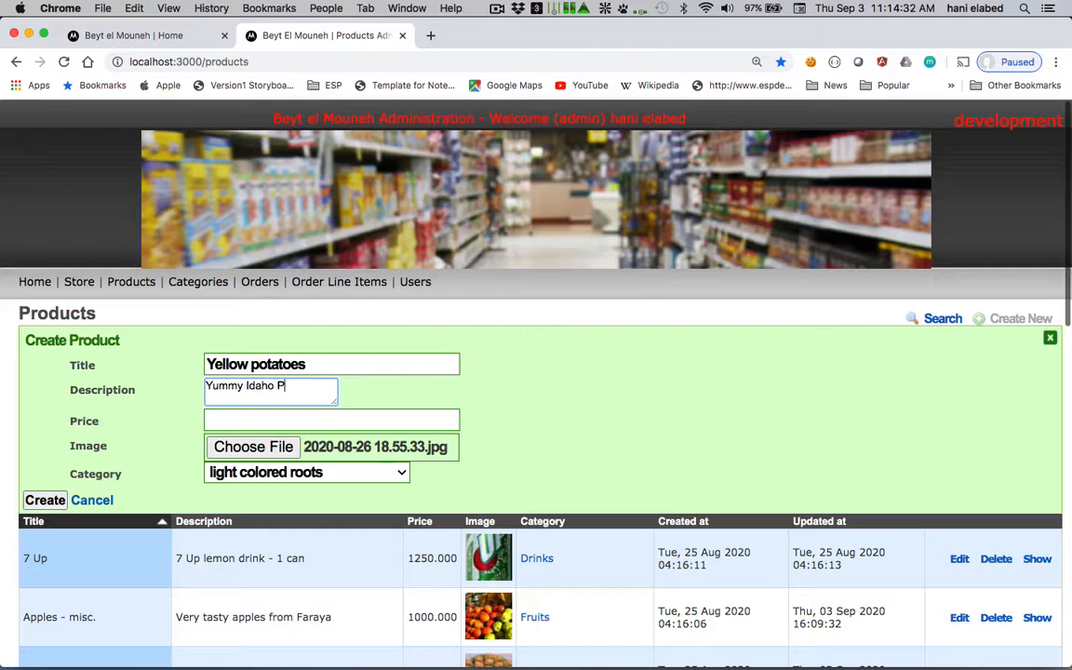
type("Yummy Idaho P")
left_click(230, 417)
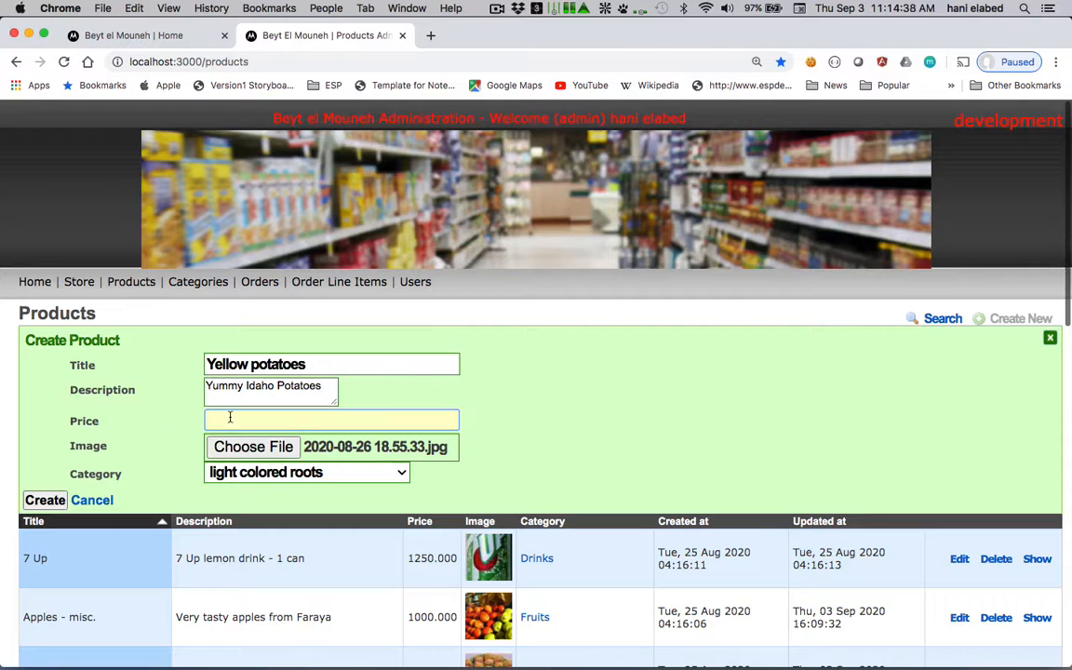
type("450")
left_click(43, 500)
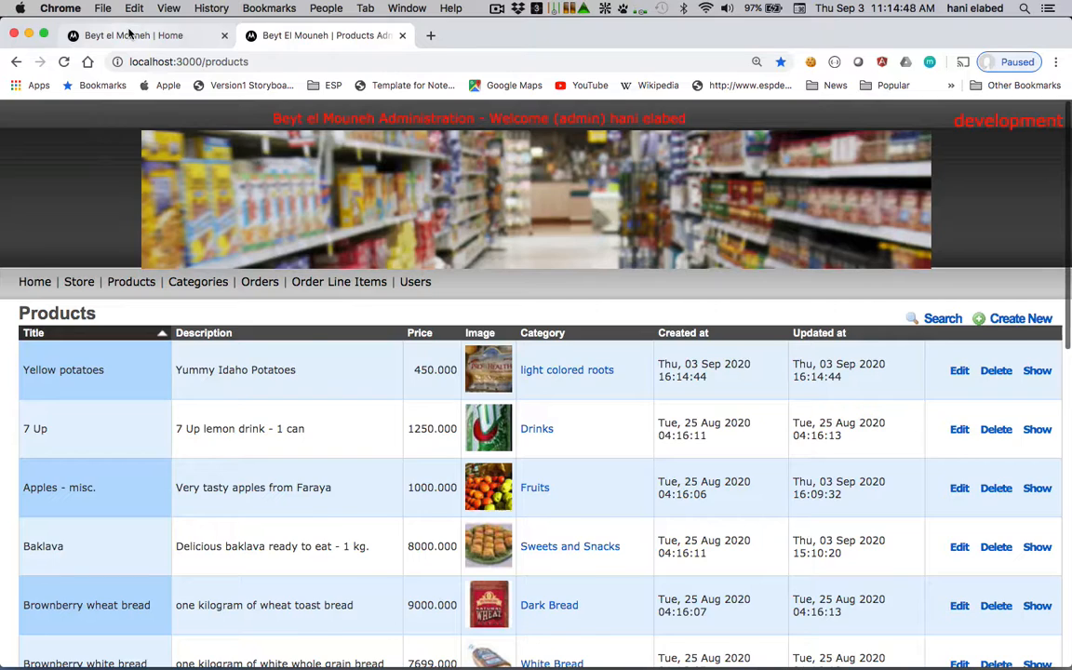
- Open the light colored roots category in the storefront and highlight its category path heading
left_click(130, 35)
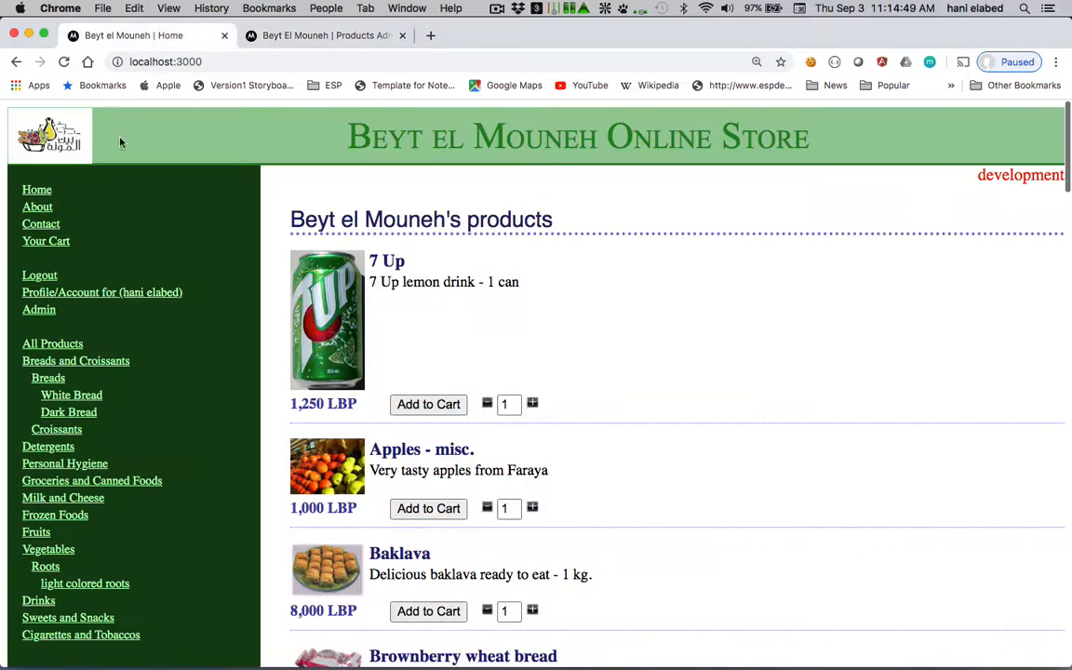
left_click(112, 584)
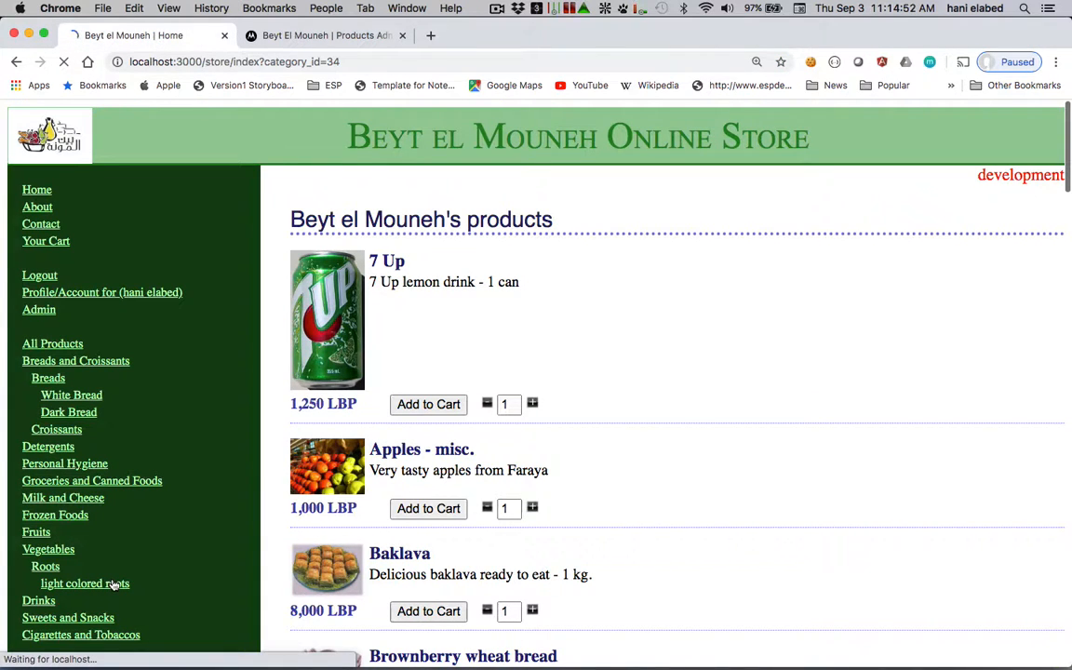
left_click_drag(337, 220, 1014, 221)
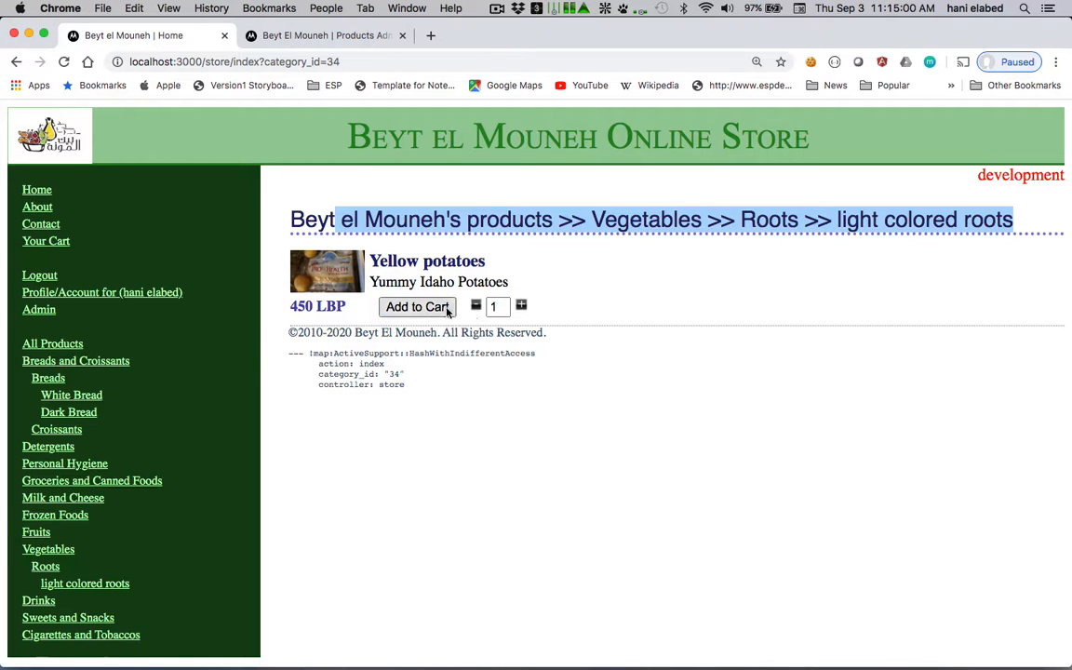
- Add Yellow potatoes to the cart with a quantity of 0, and add them again with a quantity of 3
left_click(475, 307)
left_click(420, 311)
left_click(521, 306)
left_click(521, 306)
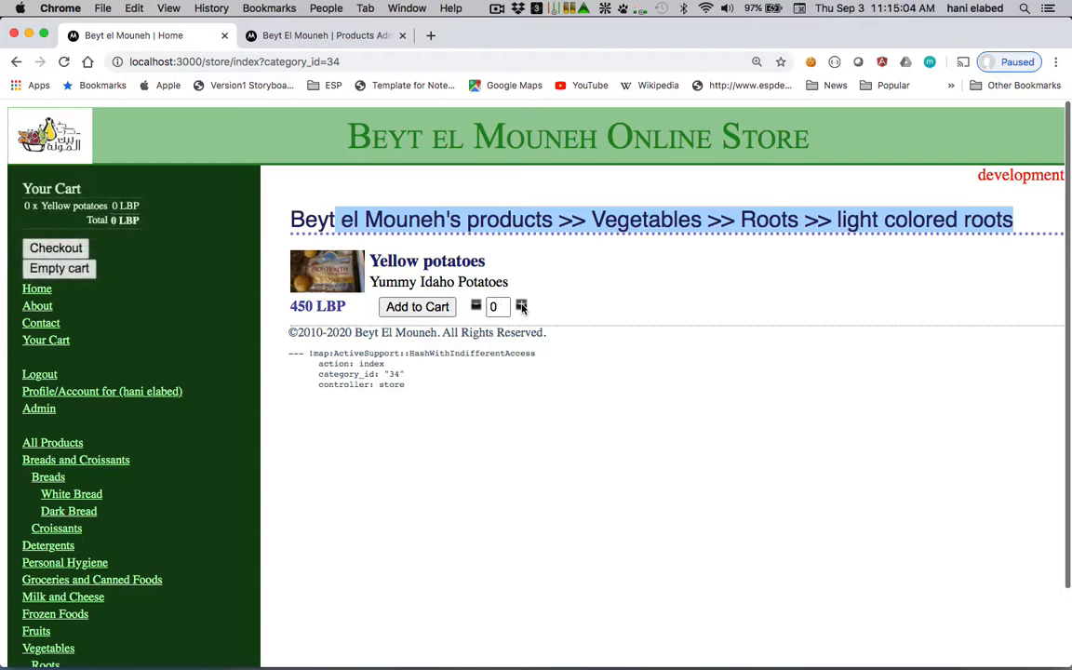
left_click(521, 306)
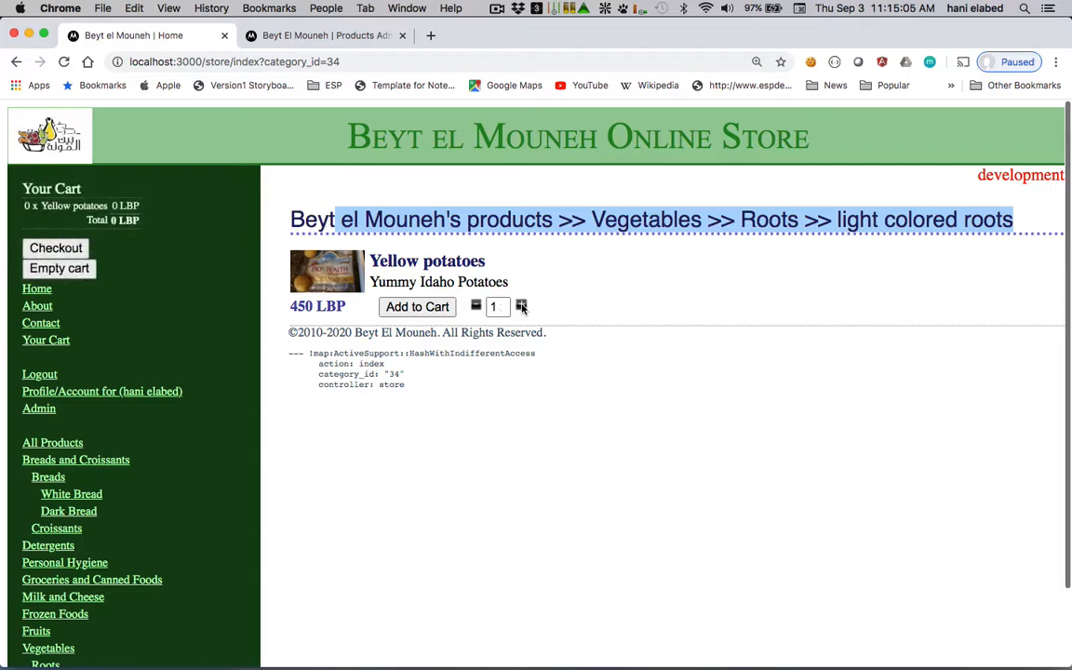
left_click(417, 311)
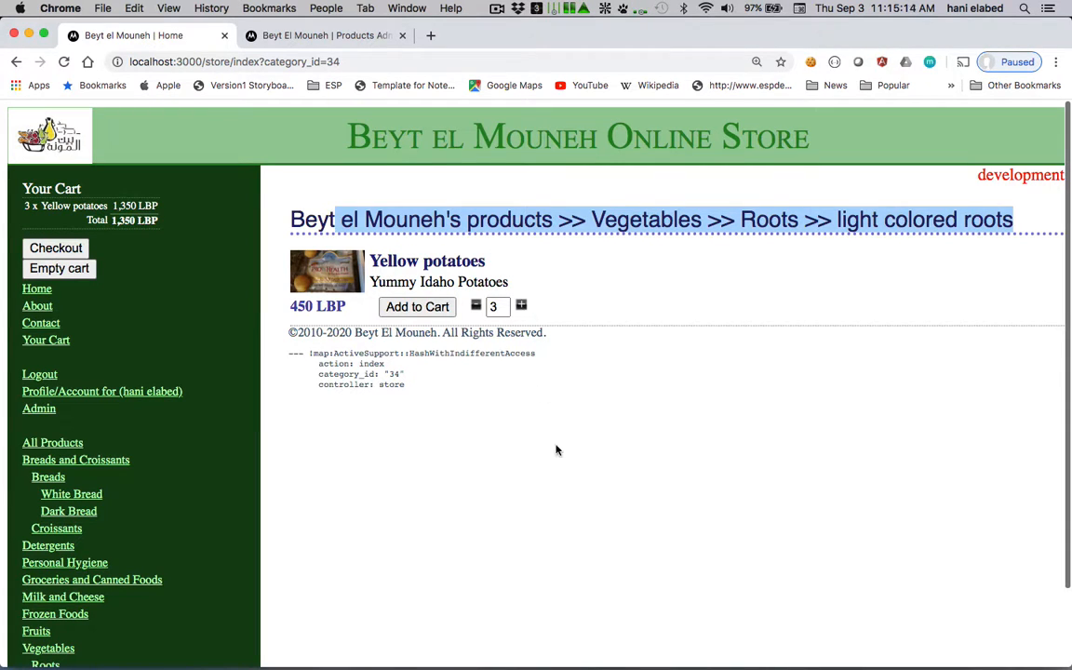
- Switch to the admin area's products list and look through the listed products
left_click(332, 35)
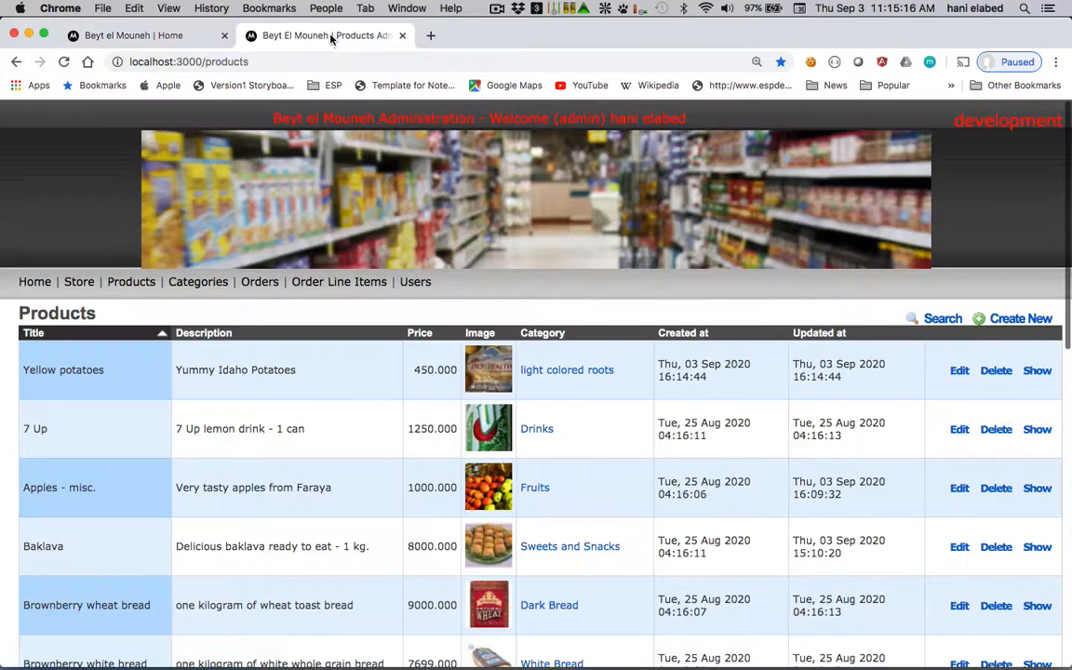
scroll(386, 337, "down", 3)
scroll(386, 338, "down", 5)
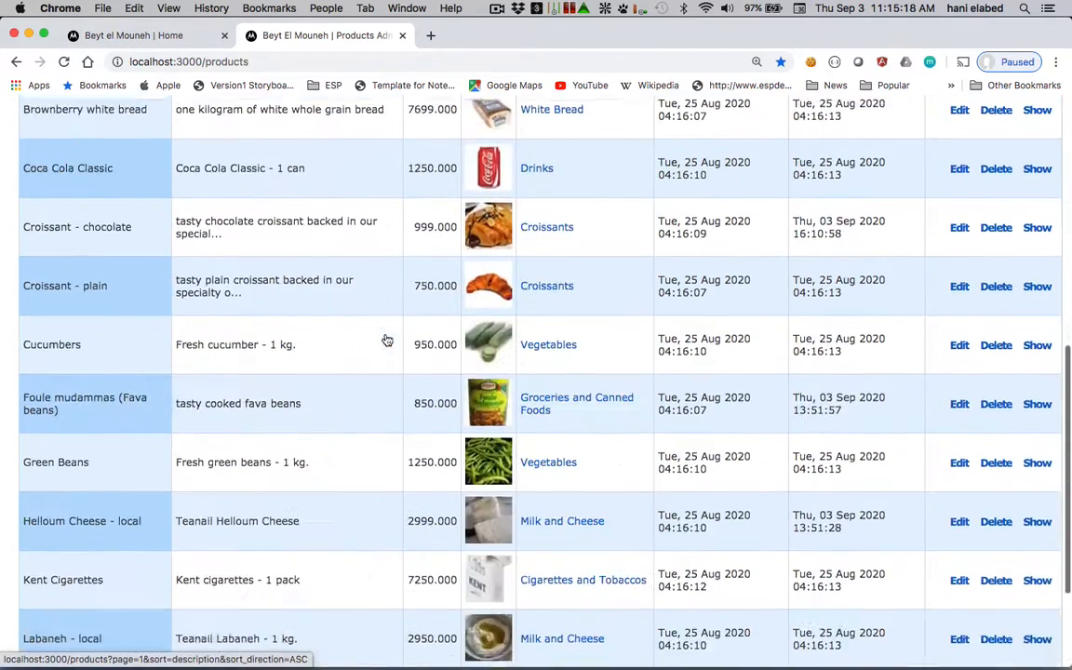
scroll(383, 337, "up", 10)
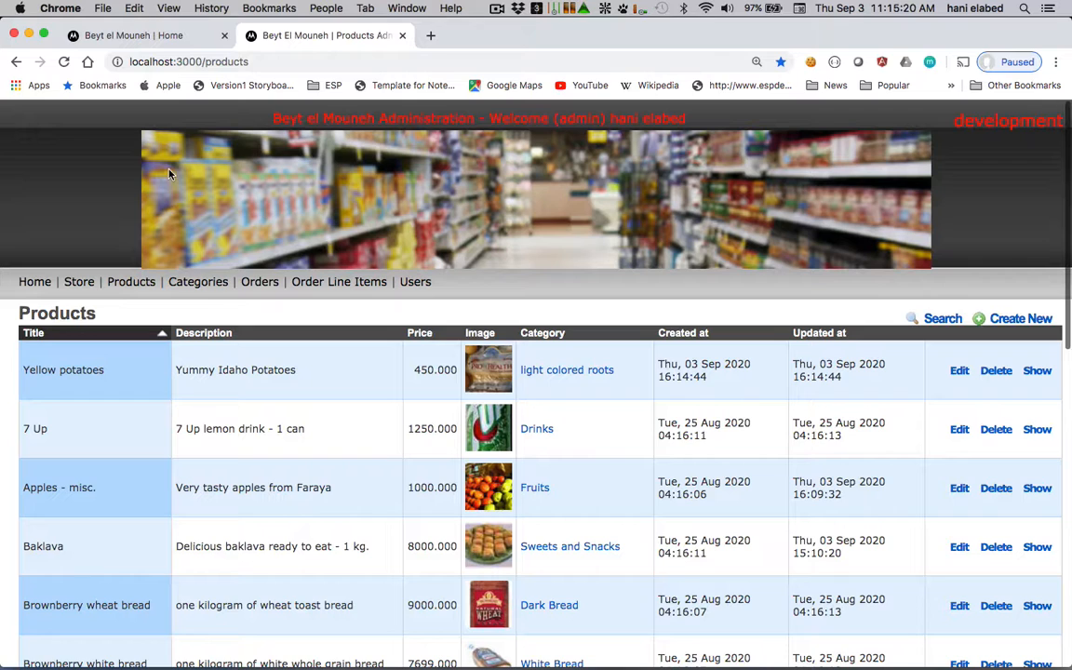
- Open the admin categories list and expand the subcategories of Vegetables and of its Roots subcategory
left_click(208, 284)
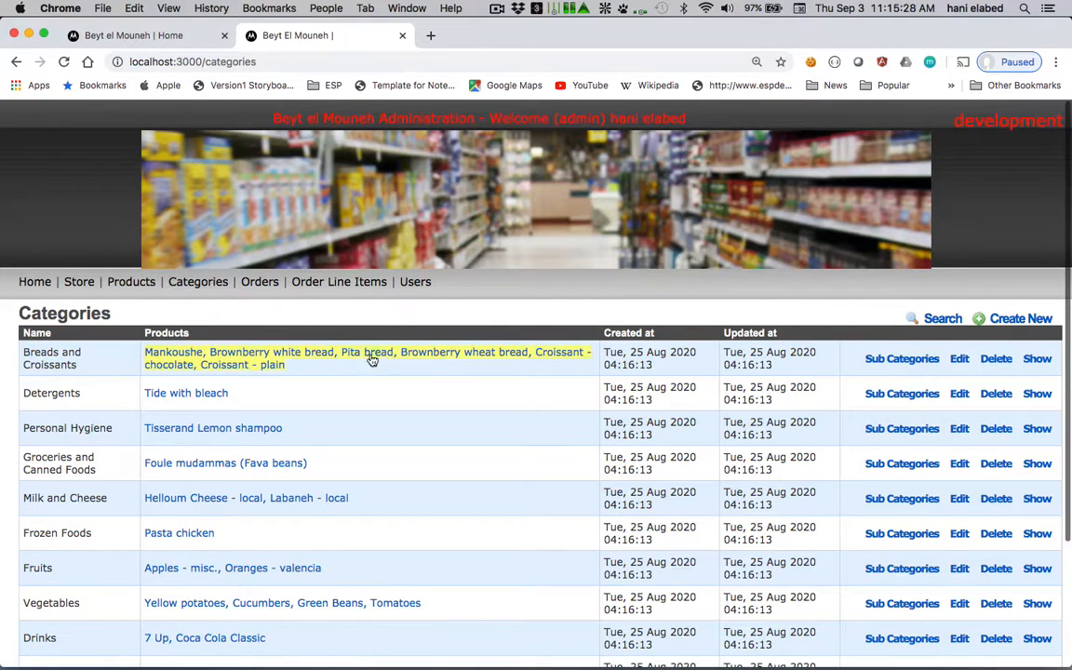
scroll(378, 361, "down", 5)
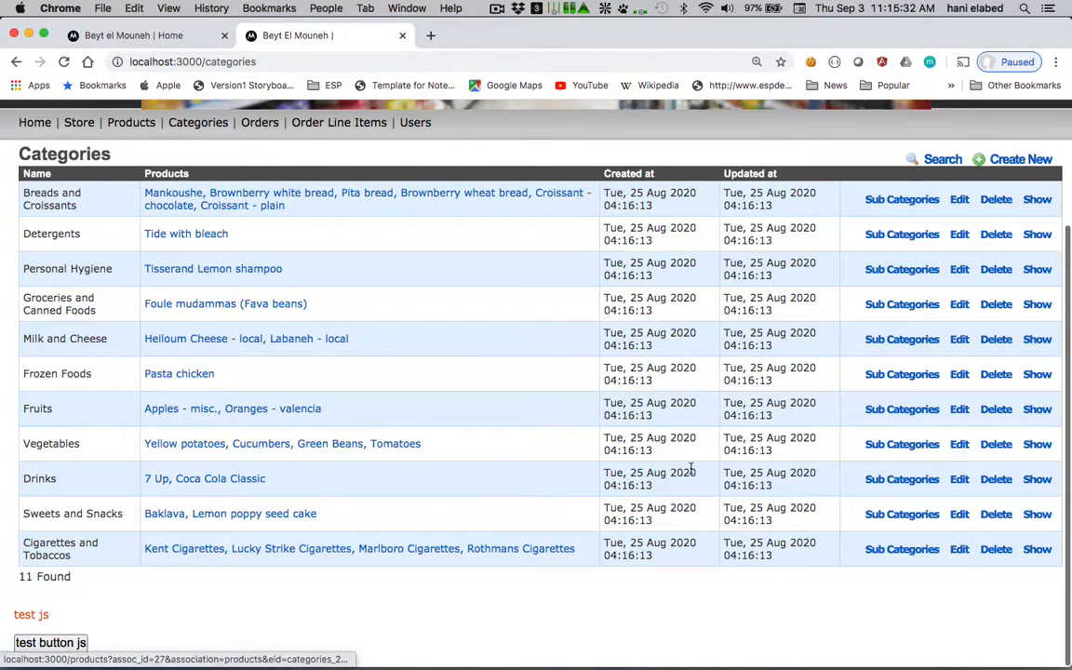
left_click(901, 450)
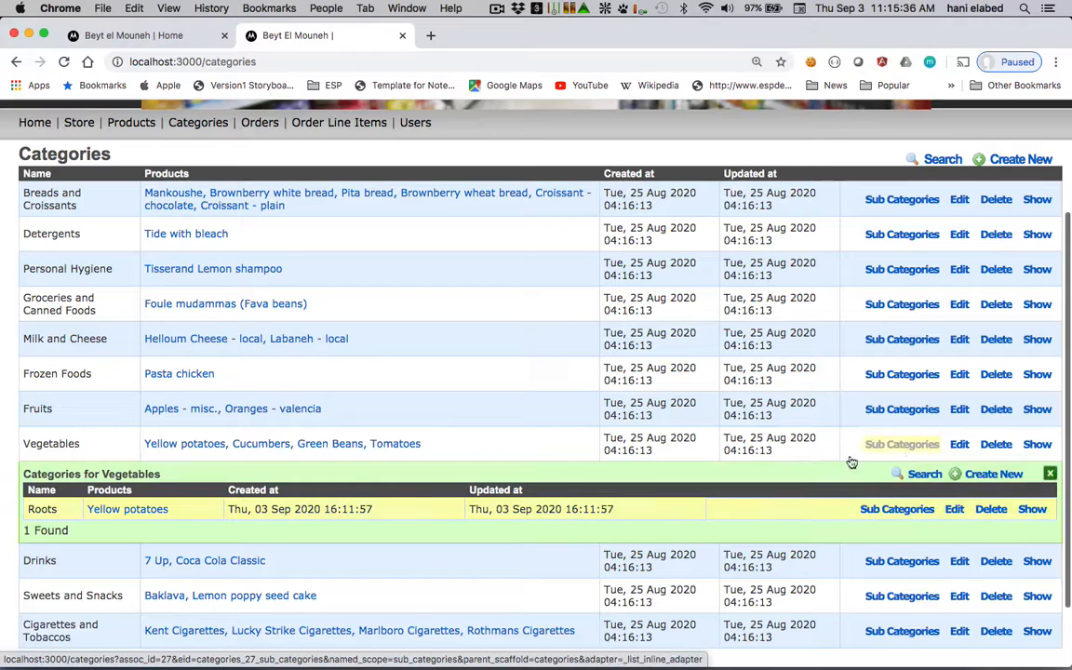
left_click(889, 509)
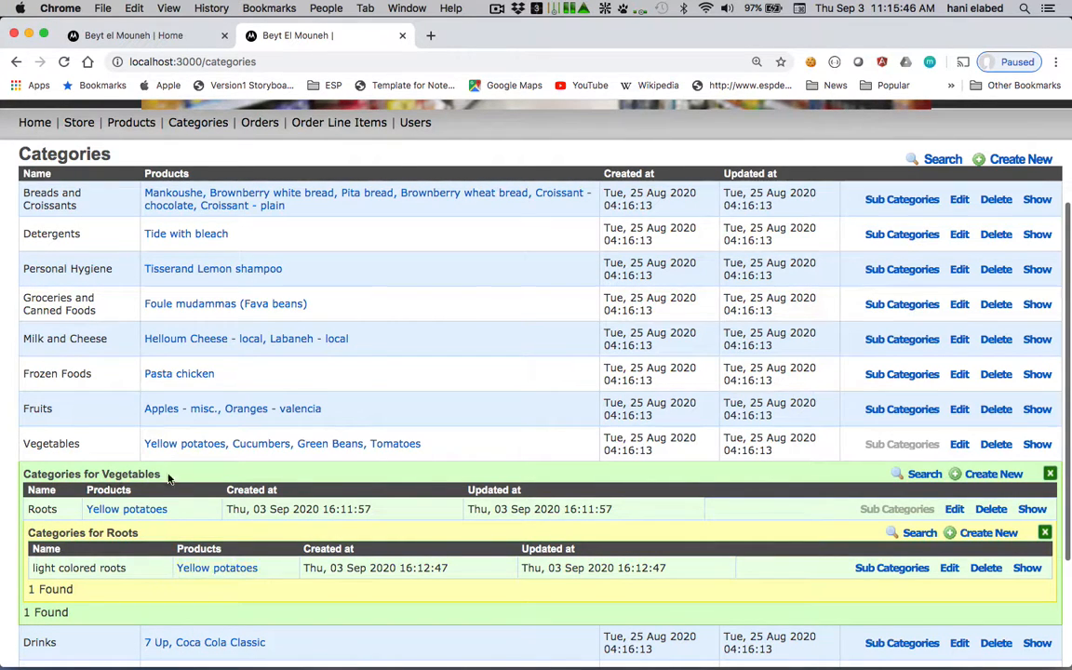
- Expand the products belonging to the Vegetables category and look through them
left_click(205, 447)
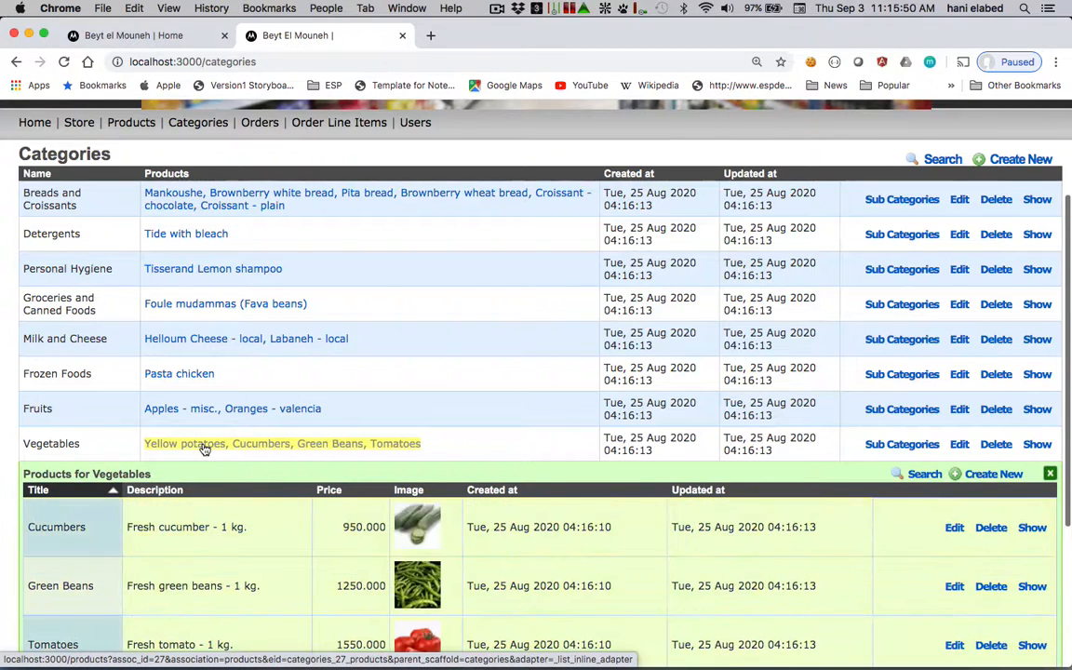
scroll(309, 519, "down", 5)
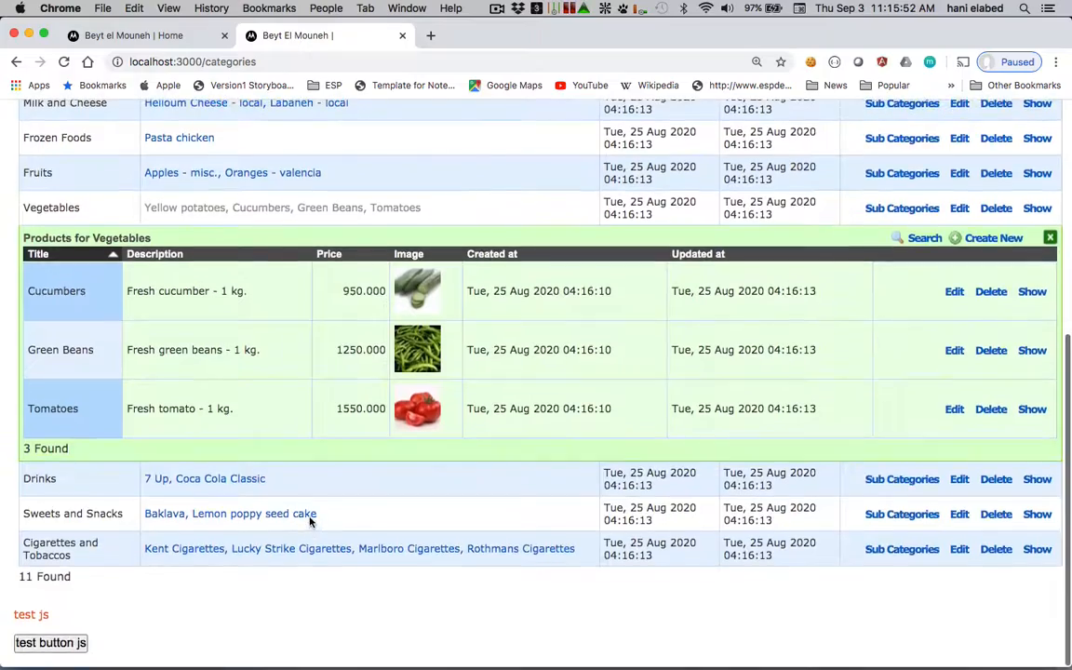
scroll(309, 521, "up", 8)
scroll(309, 521, "down", 6)
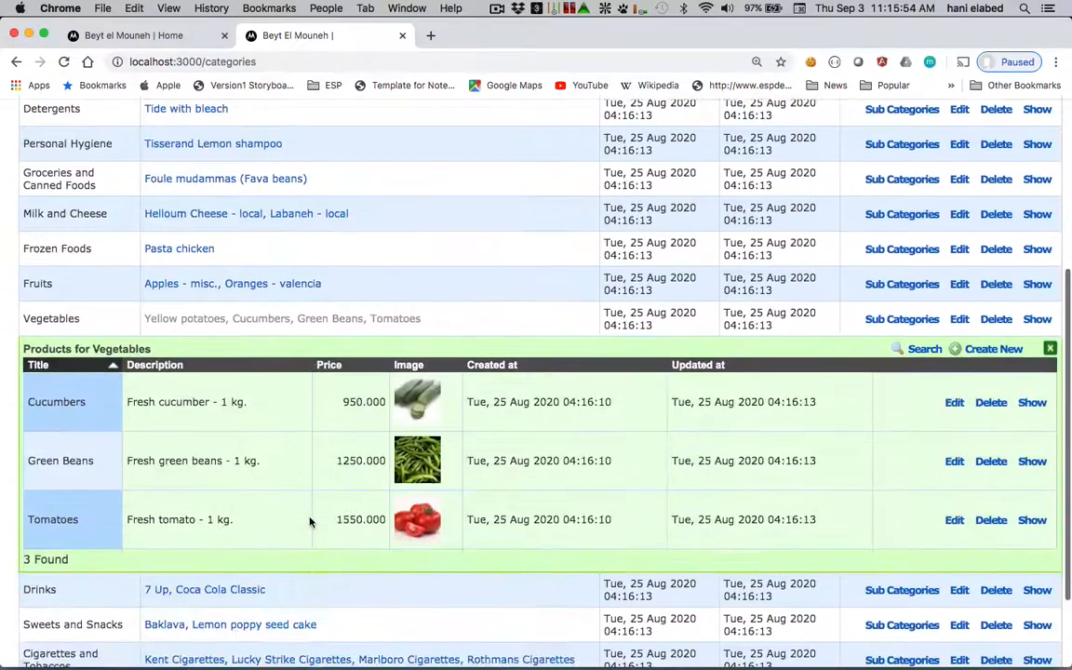
scroll(310, 522, "down", 1)
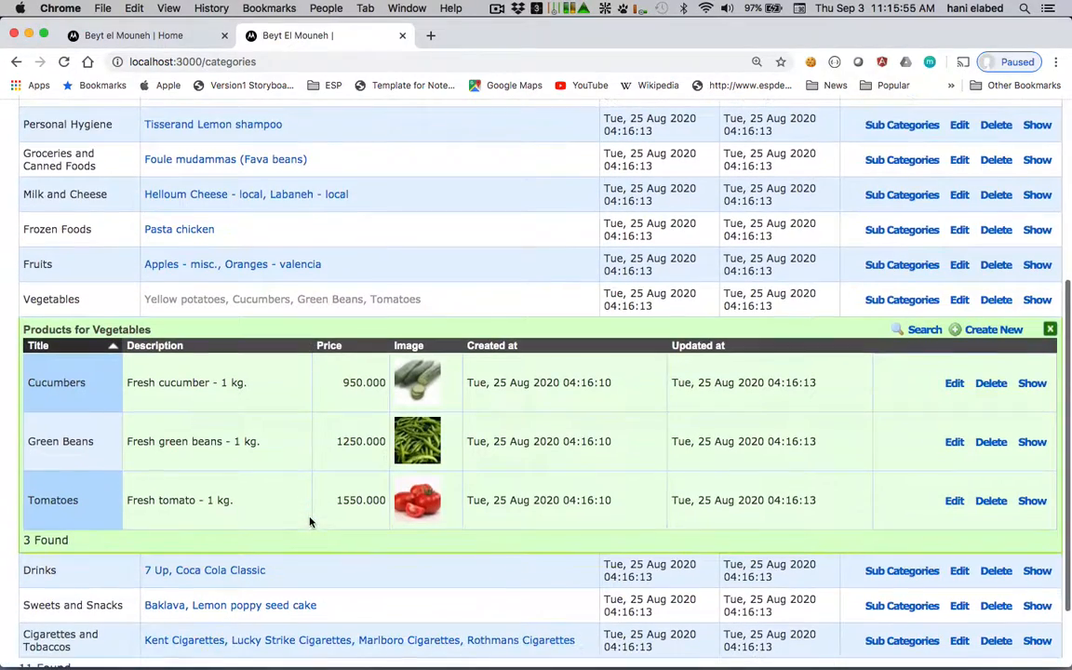
- Drill down through the subcategories of Vegetables and Roots to show the products of light colored roots
left_click(892, 301)
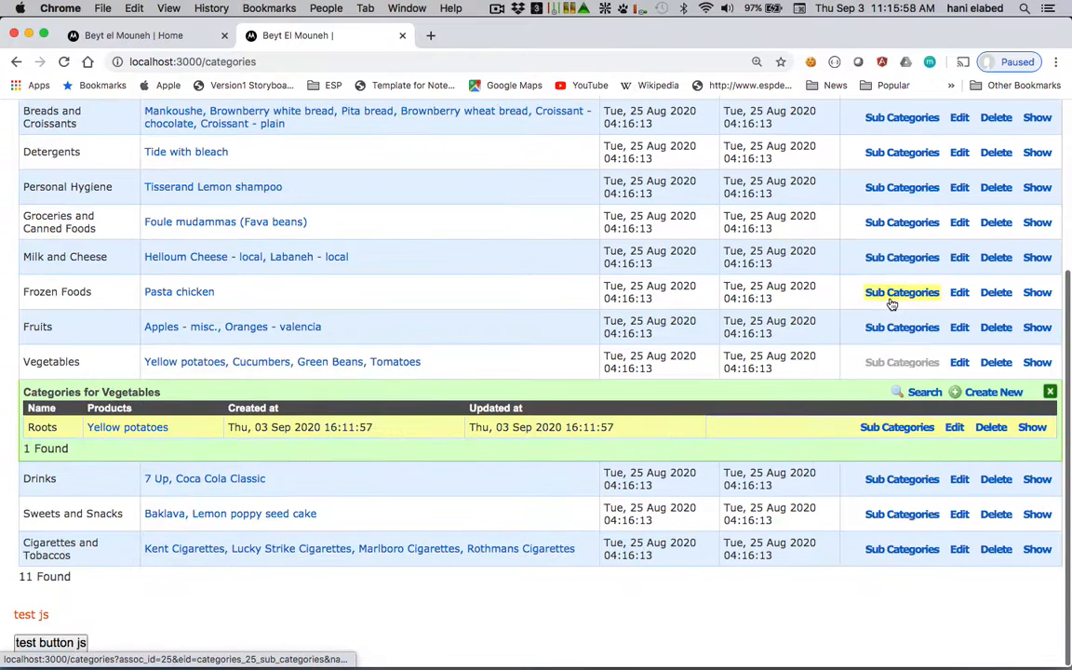
left_click(128, 430)
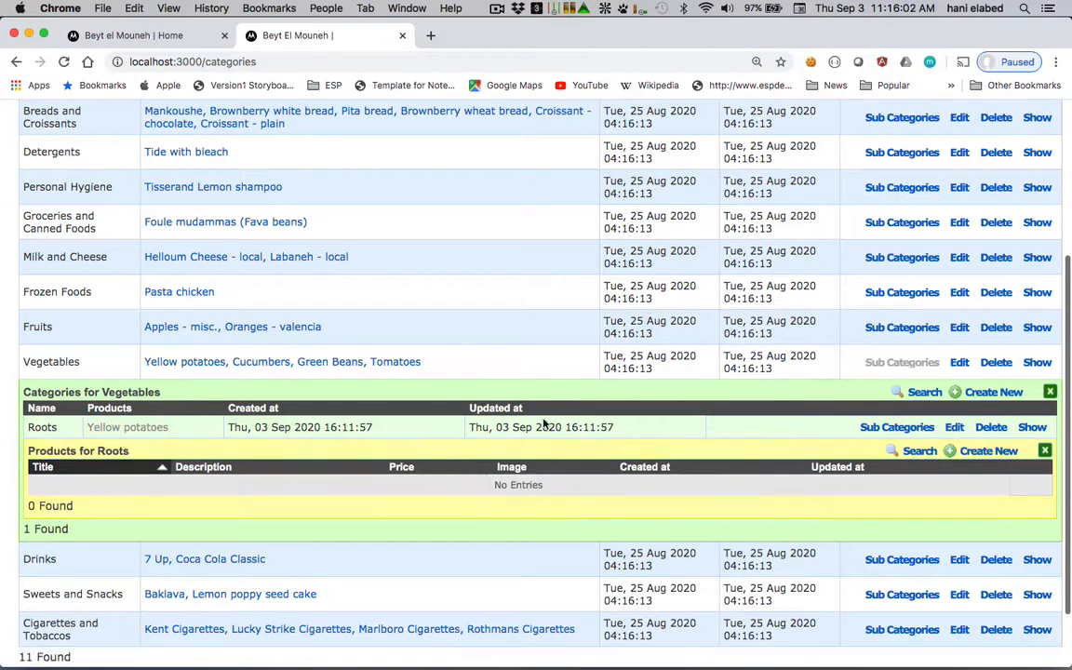
left_click(892, 428)
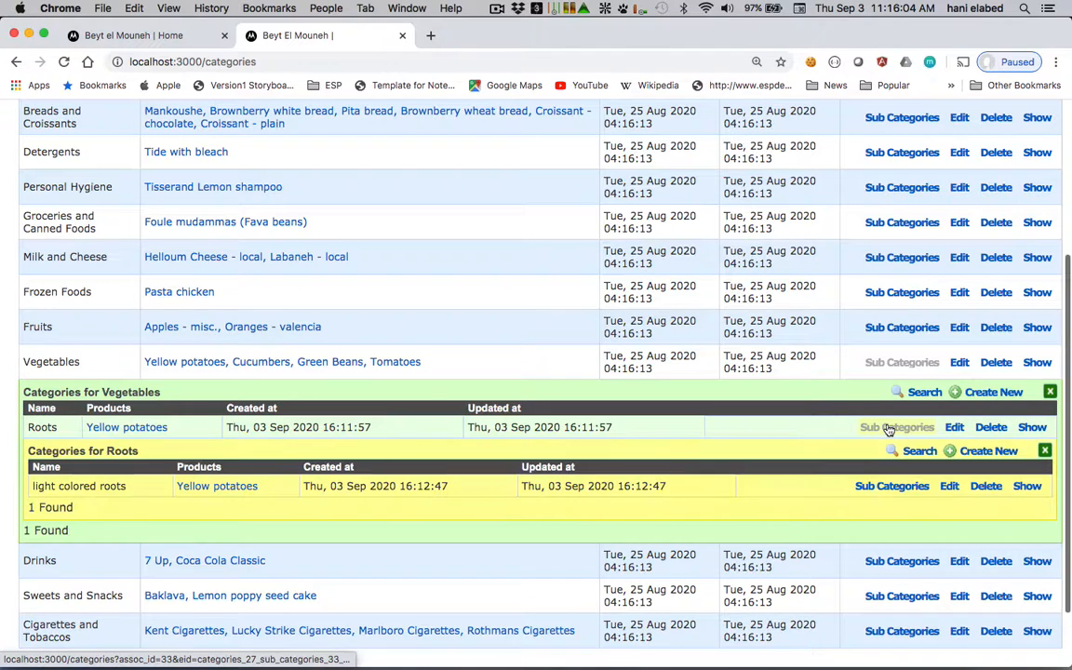
left_click(231, 488)
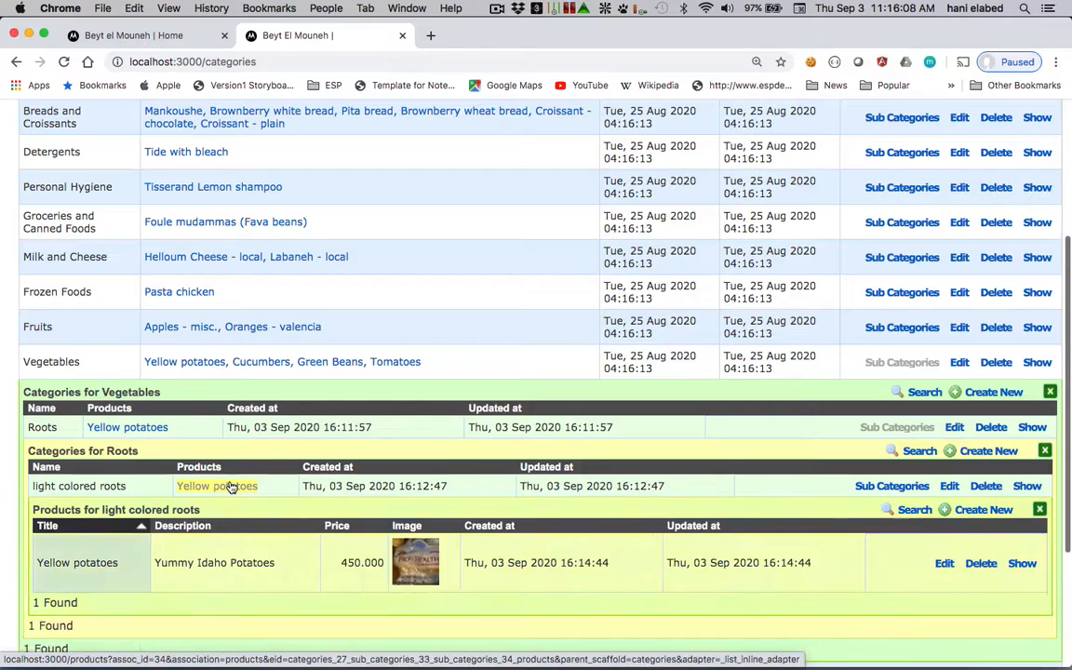
scroll(258, 512, "down", 5)
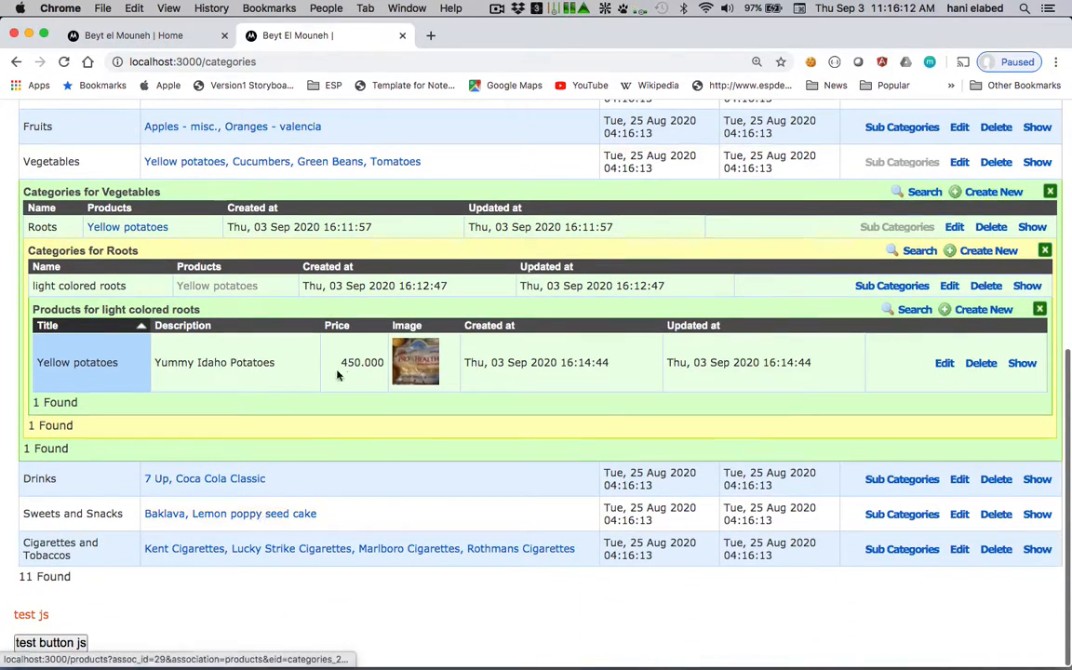
scroll(665, 372, "up", 10)
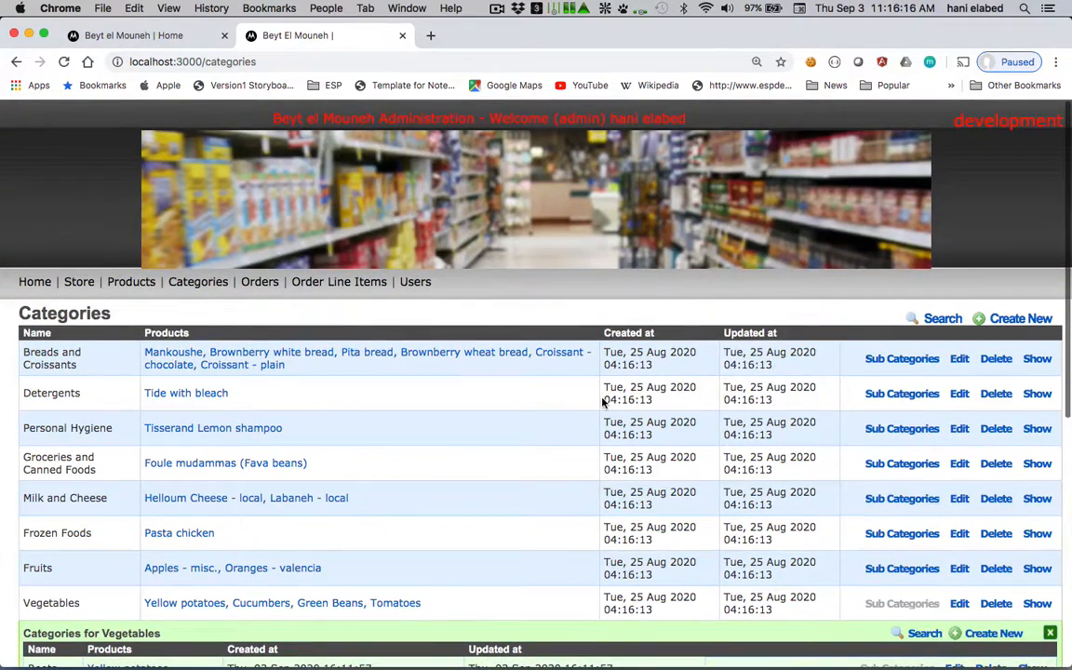
- Edit Yellow potatoes under light colored roots, set its price to 495.000, and save the update
scroll(602, 402, "down", 7)
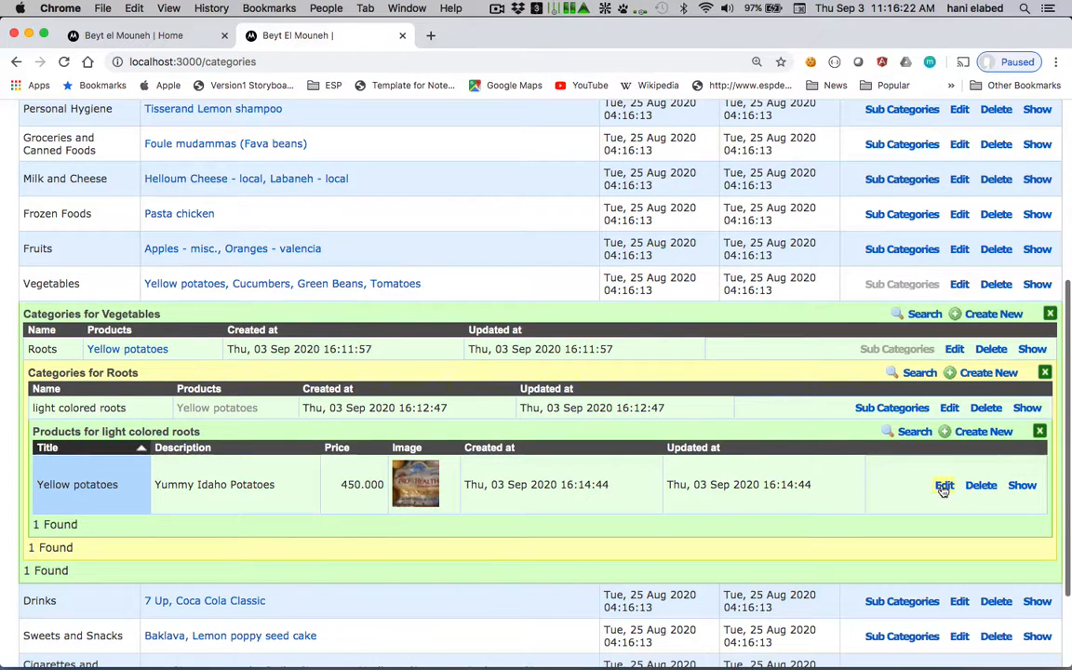
left_click(944, 486)
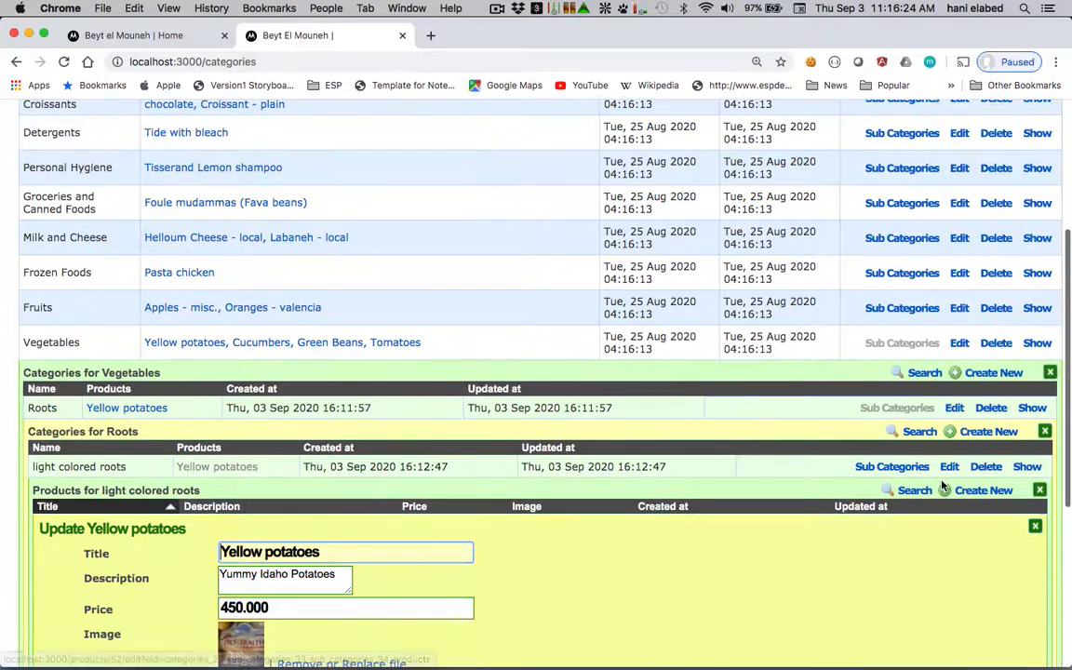
left_click(236, 610)
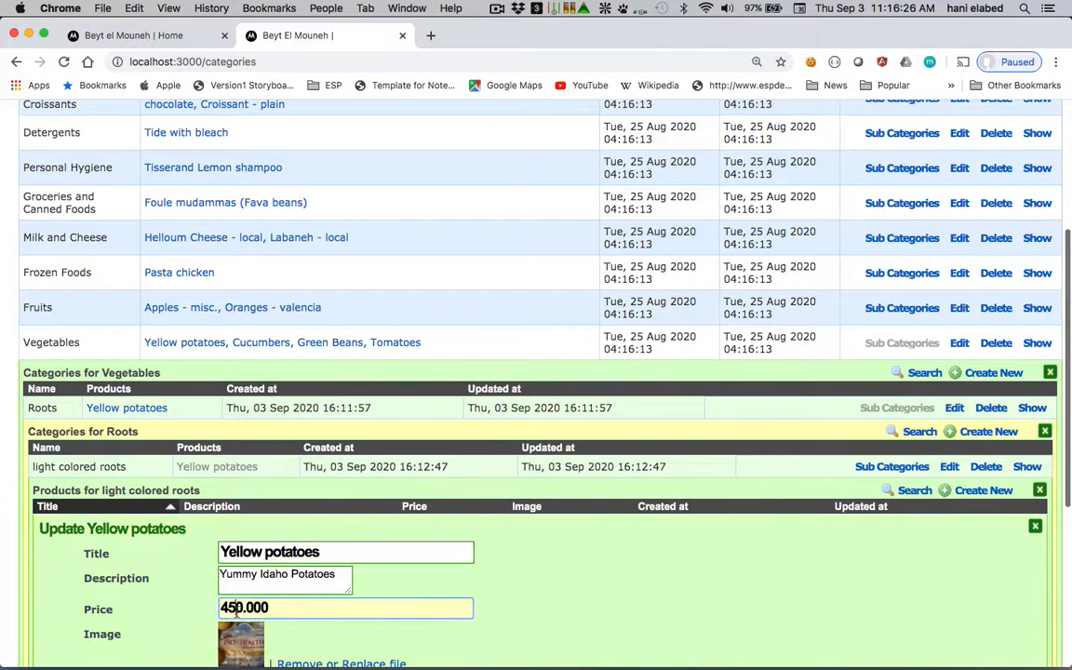
key("BackSpace")
key("BackSpace")
type("95")
scroll(580, 598, "down", 4)
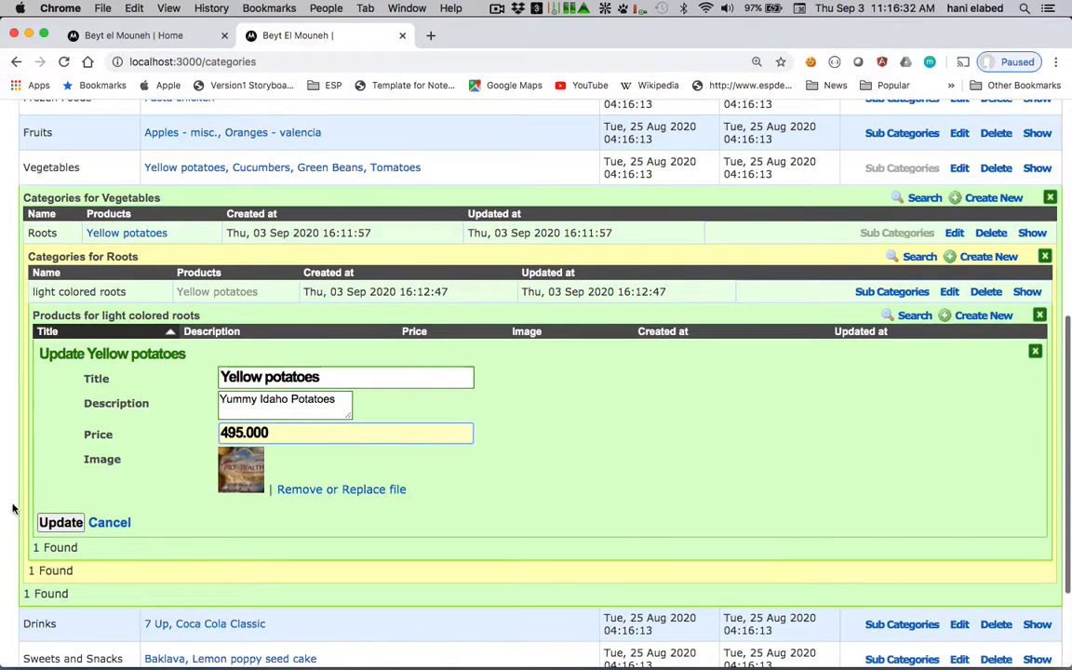
right_click(51, 526)
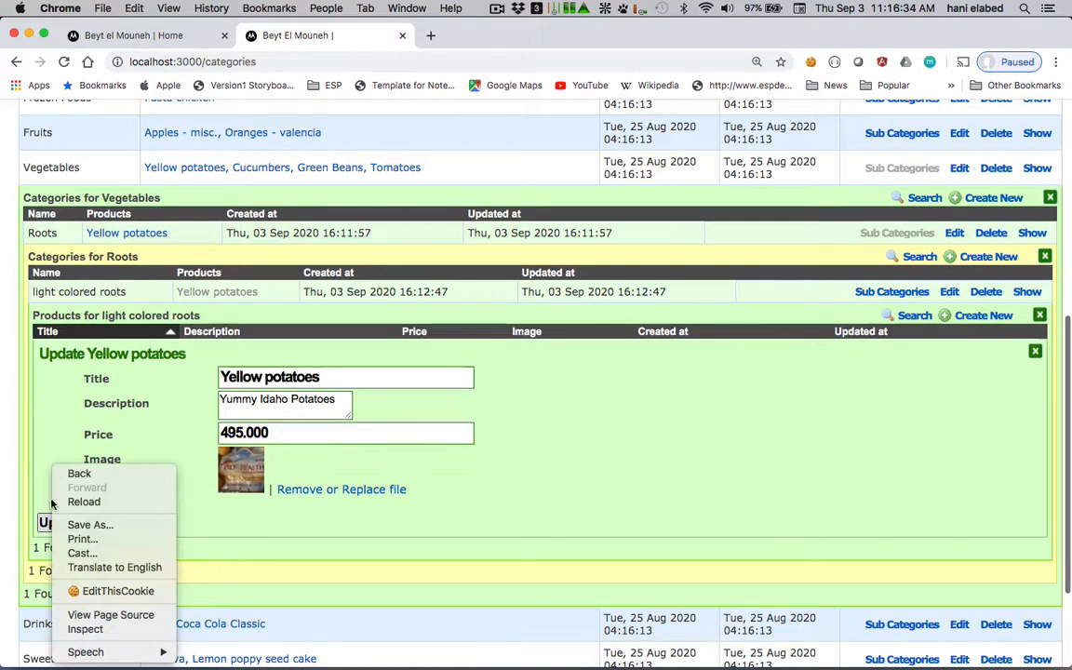
key("Escape")
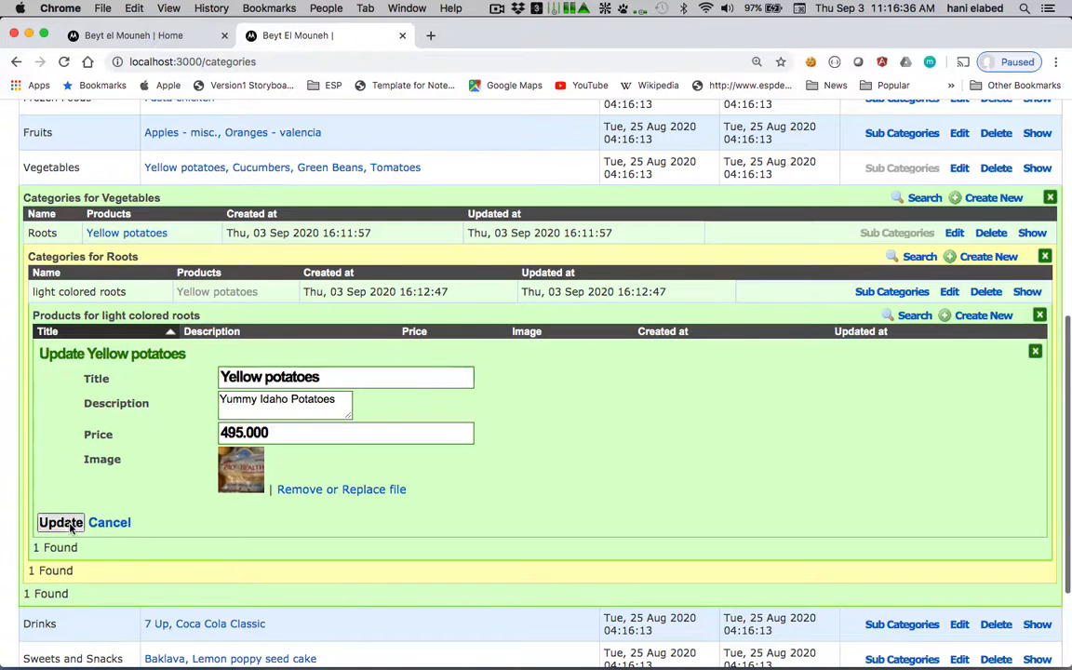
left_click(71, 526)
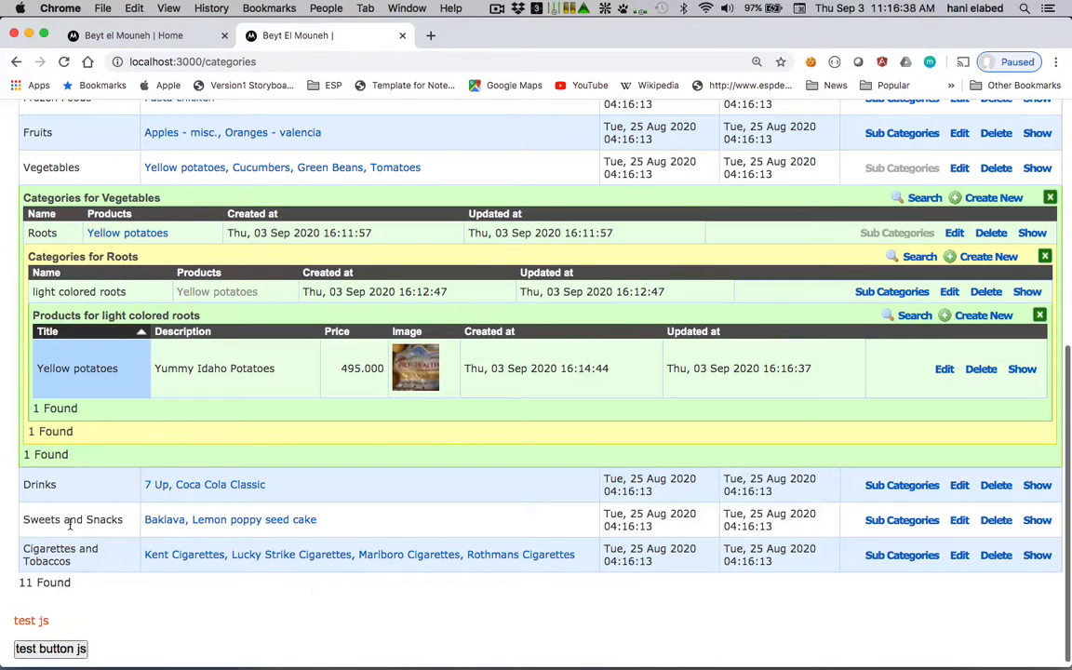
- Open the orders list sorted by creation date with the newest first, and expand the newest order's line items
scroll(448, 371, "up", 5)
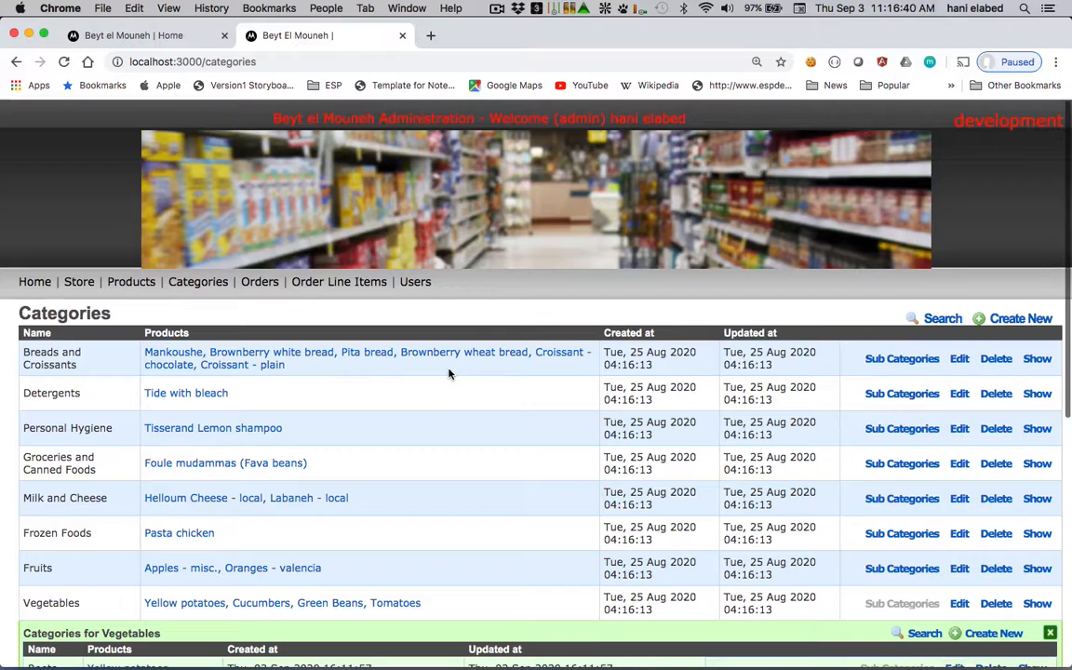
left_click(265, 284)
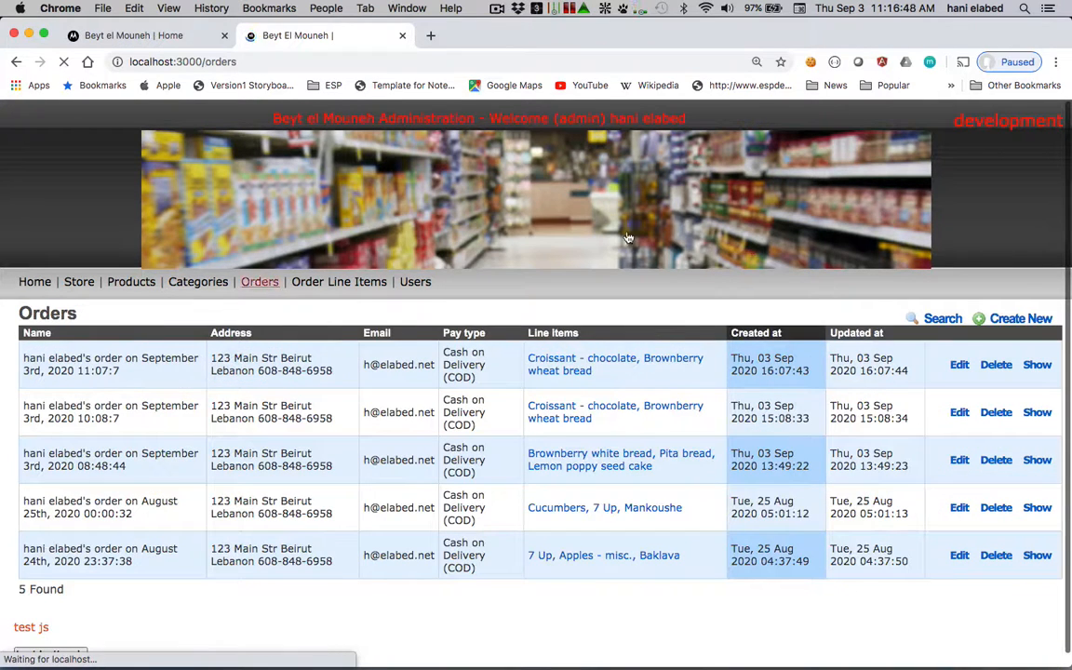
left_click(806, 335)
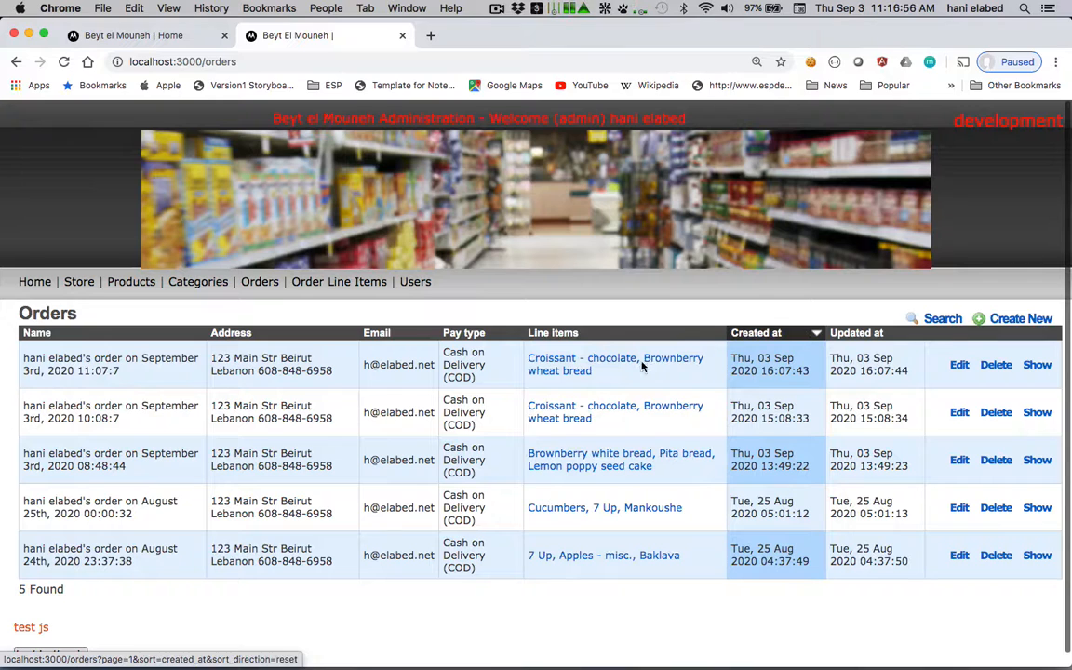
left_click(655, 361)
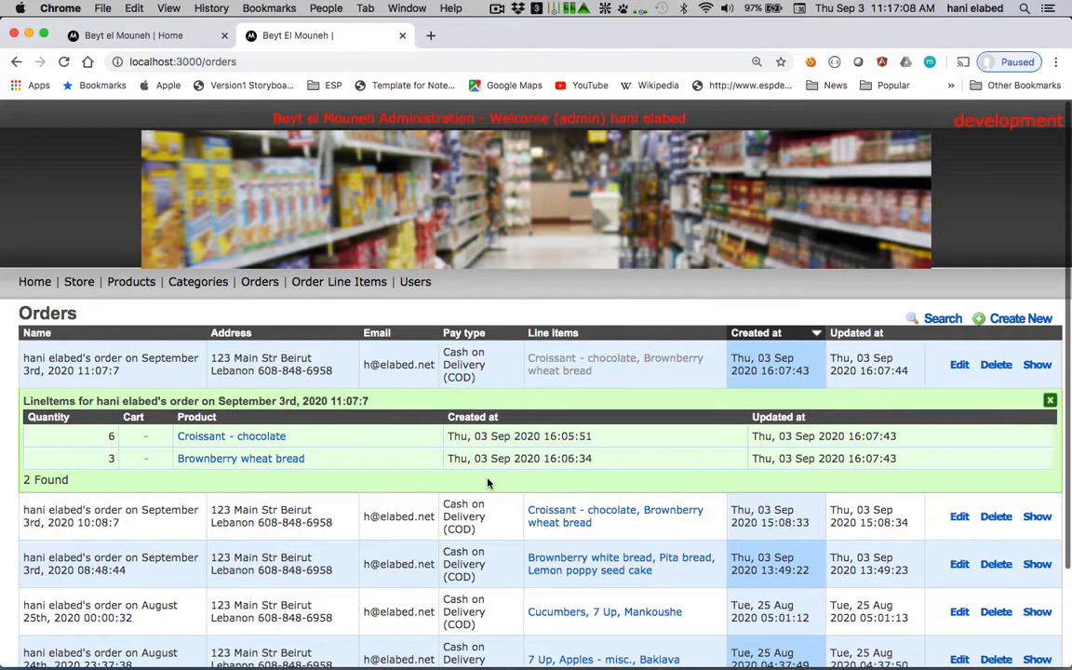
- Open the users list, expand the listed user's orders, and examine the line items of the newest order
left_click(412, 283)
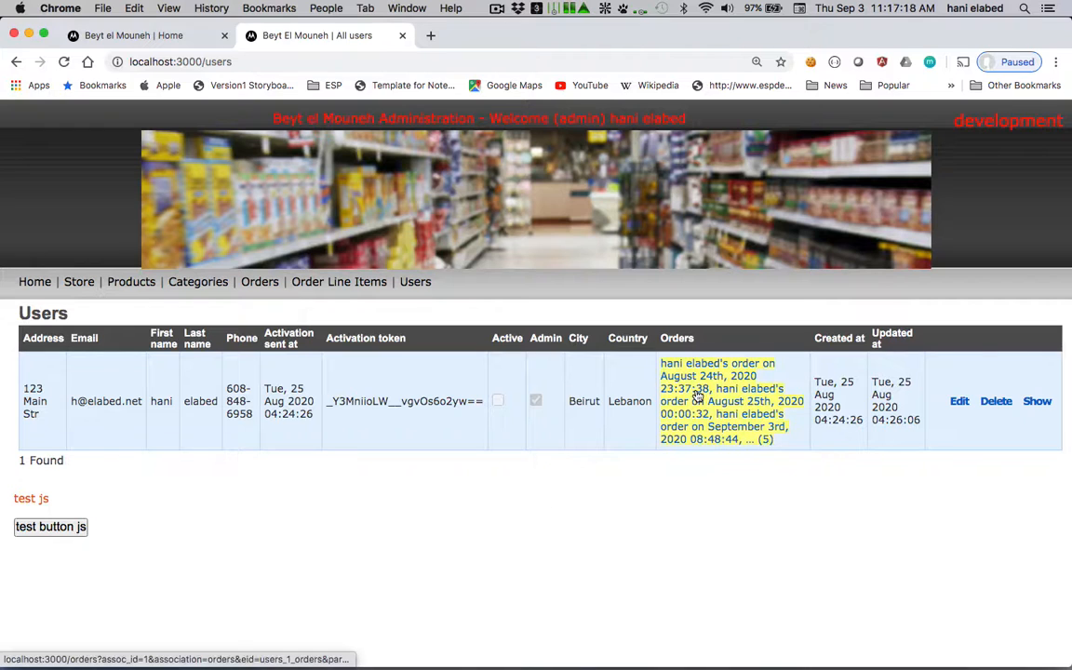
left_click(717, 412)
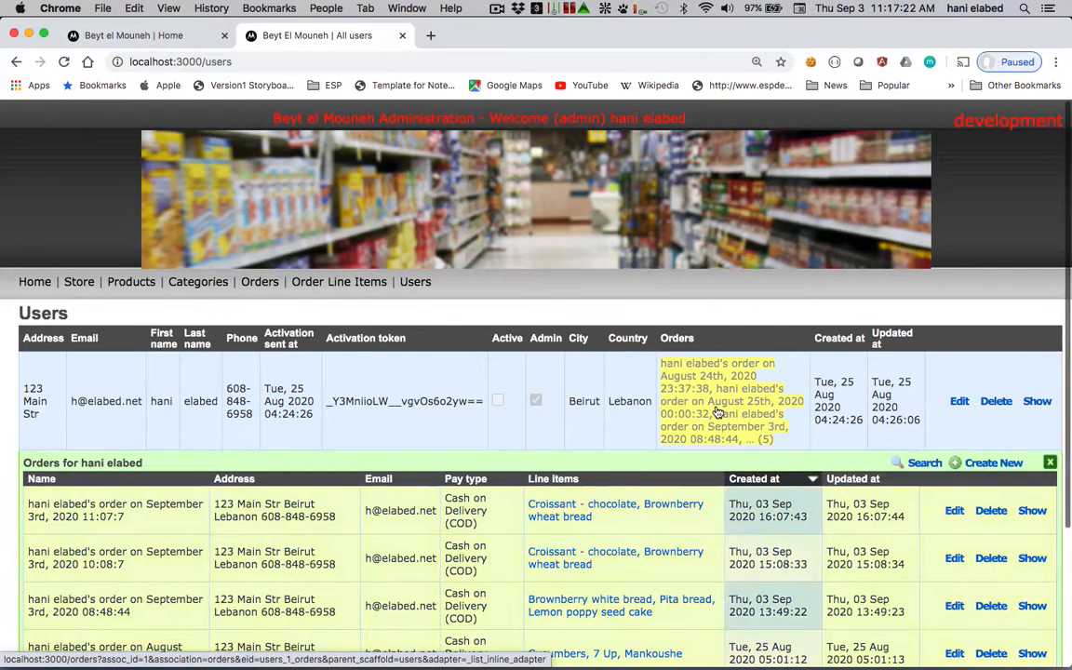
scroll(717, 412, "down", 4)
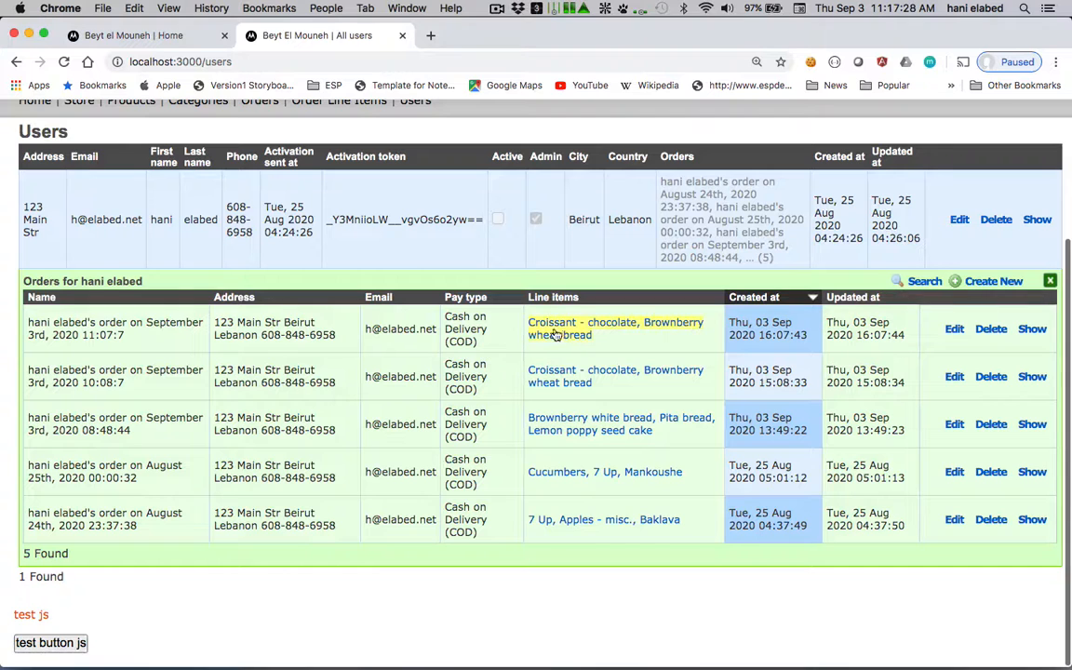
left_click(579, 329)
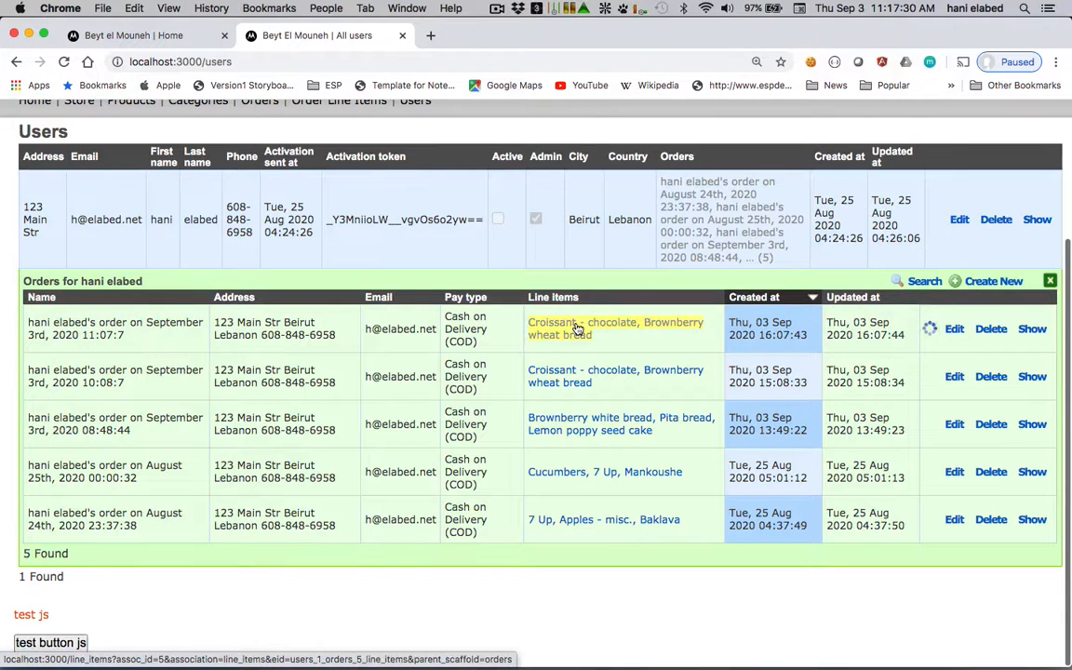
scroll(375, 424, "down", 2)
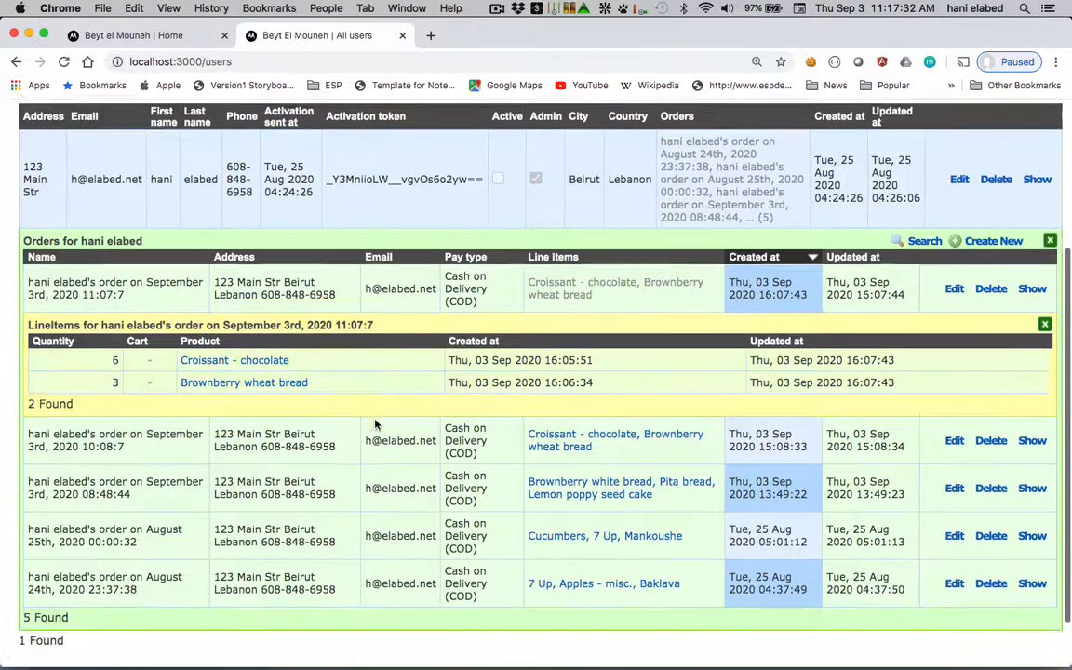
scroll(375, 425, "up", 5)
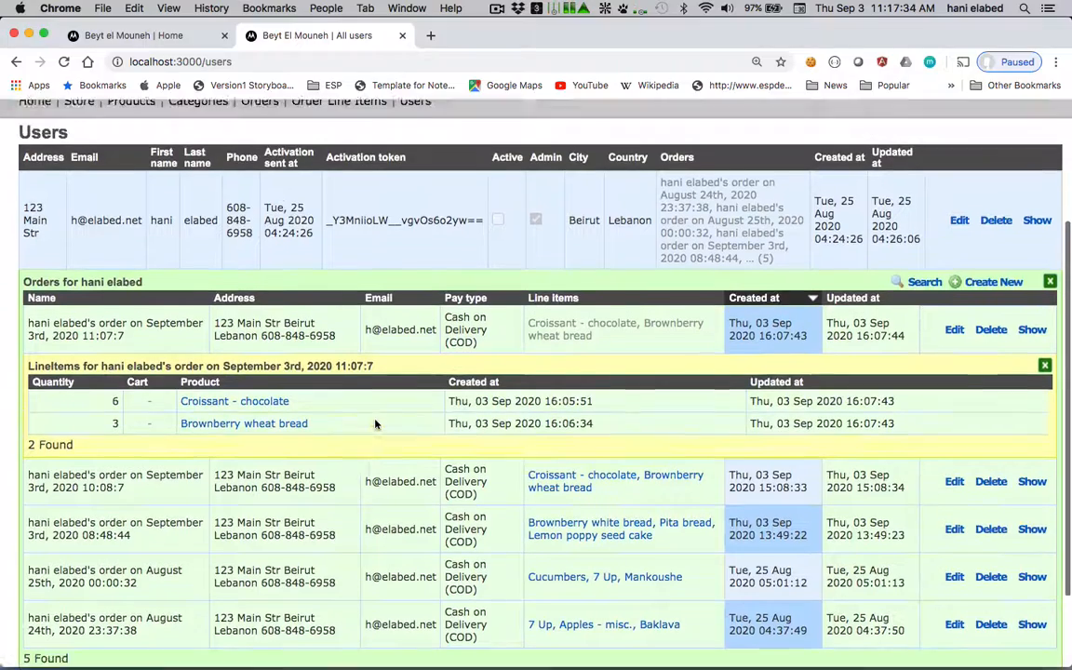
scroll(375, 420, "down", 3)
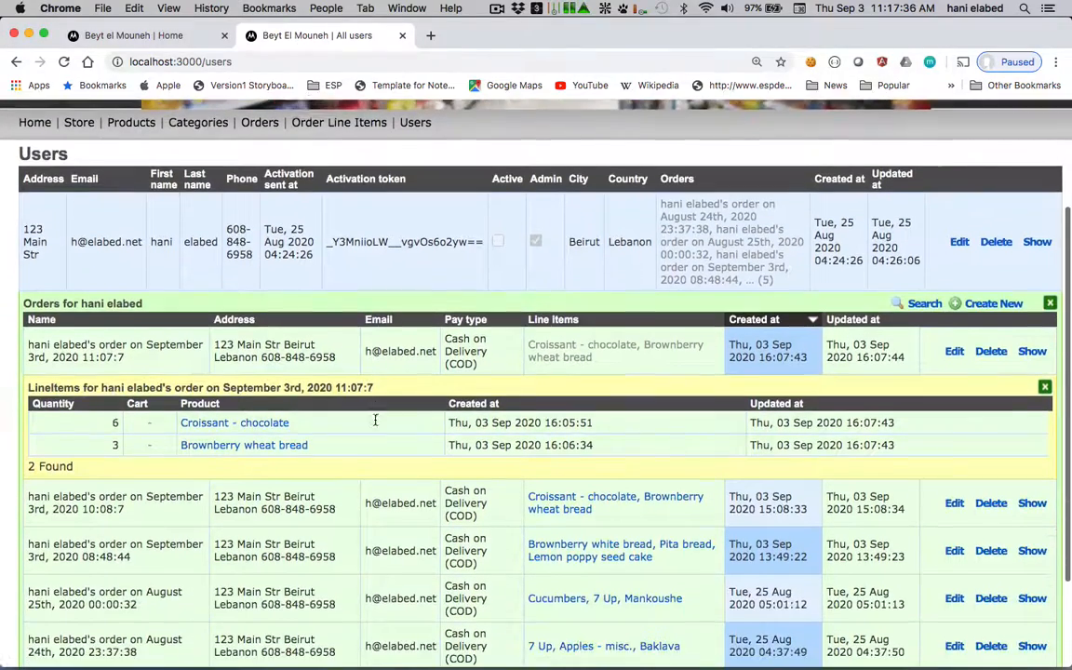
- View the Croissant - chocolate product's edit form from the newest order's line items, and cancel it without updating
left_click(273, 418)
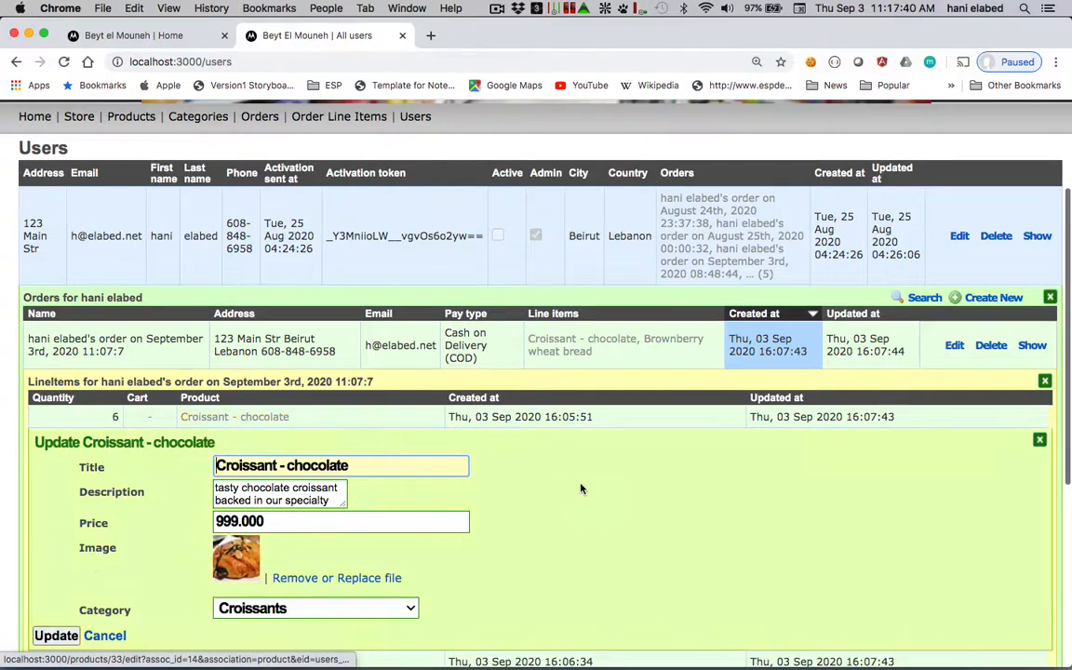
scroll(582, 483, "down", 5)
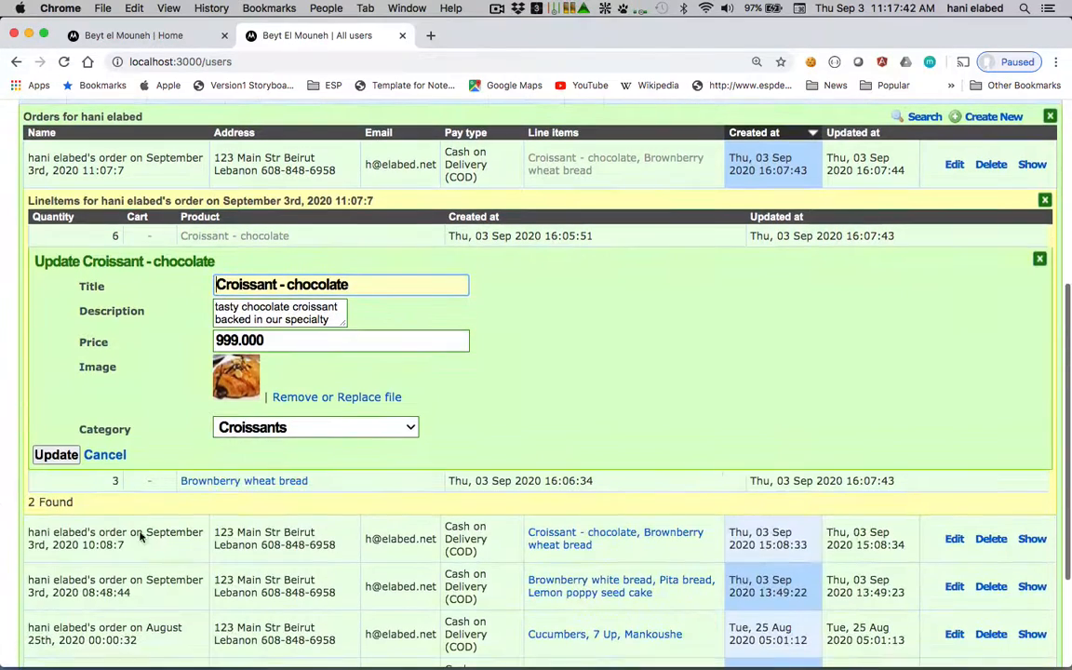
left_click(108, 455)
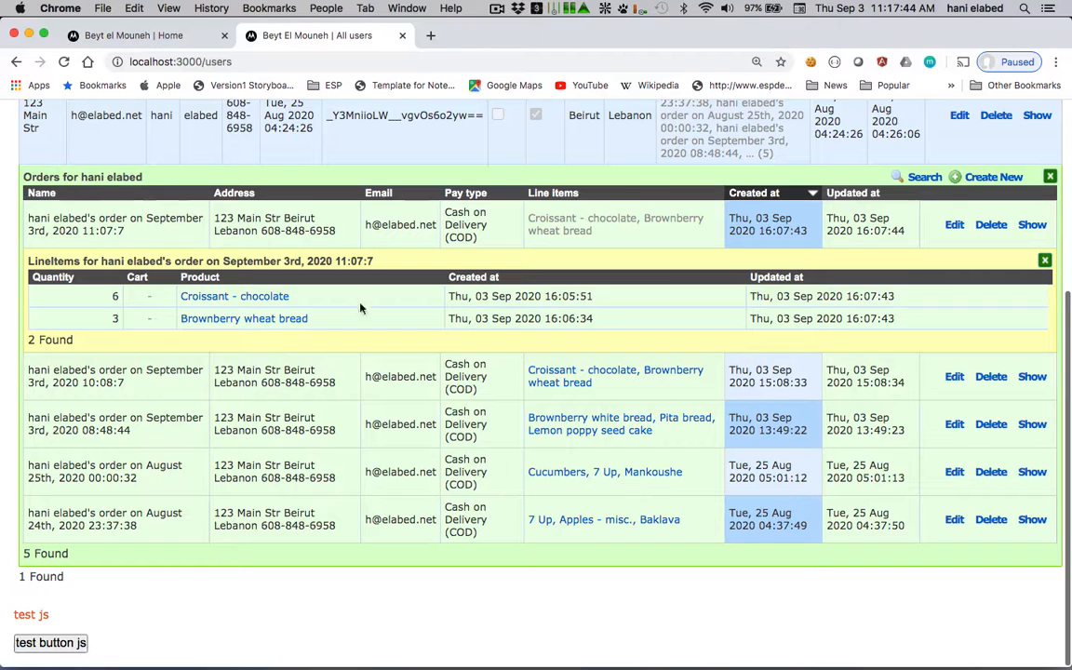
scroll(345, 335, "up", 4)
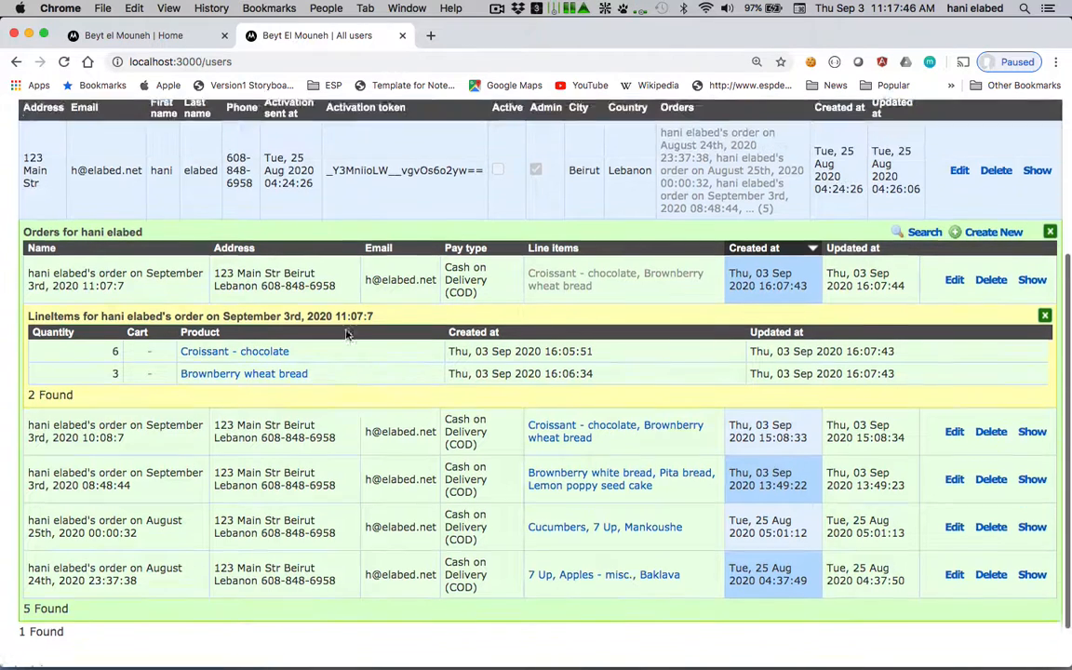
scroll(347, 333, "up", 1)
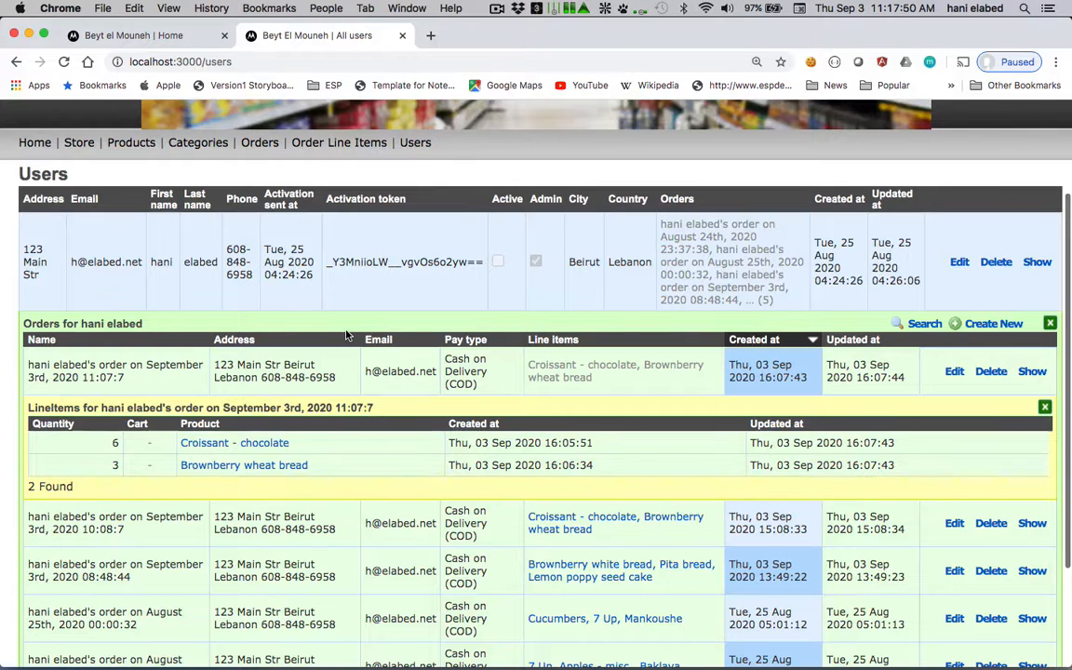
scroll(345, 335, "up", 4)
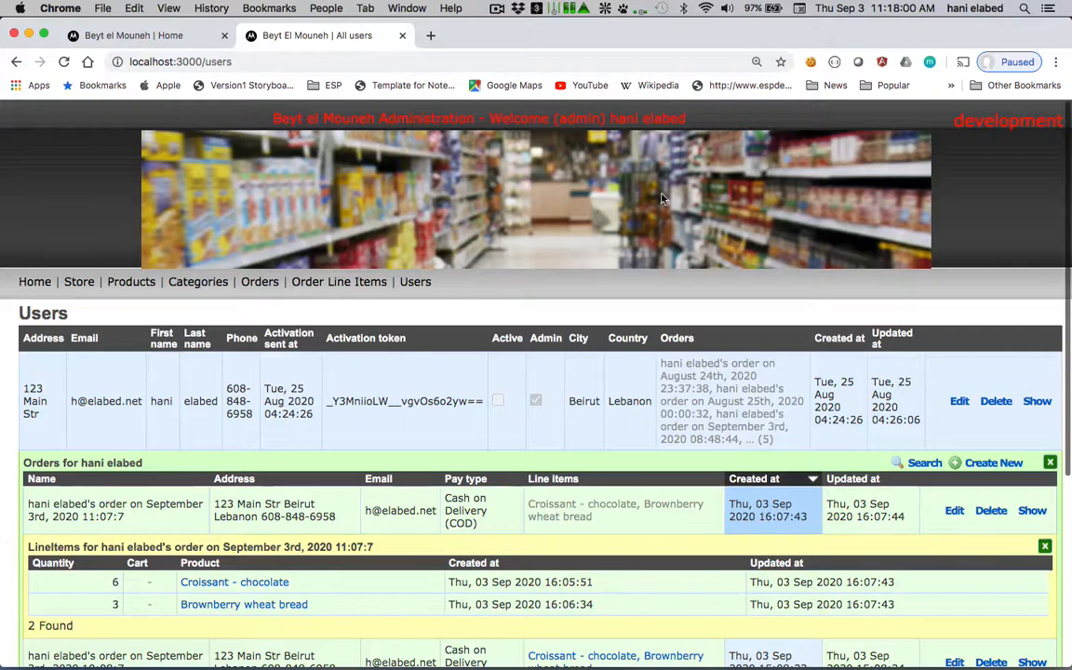
left_click(497, 8)
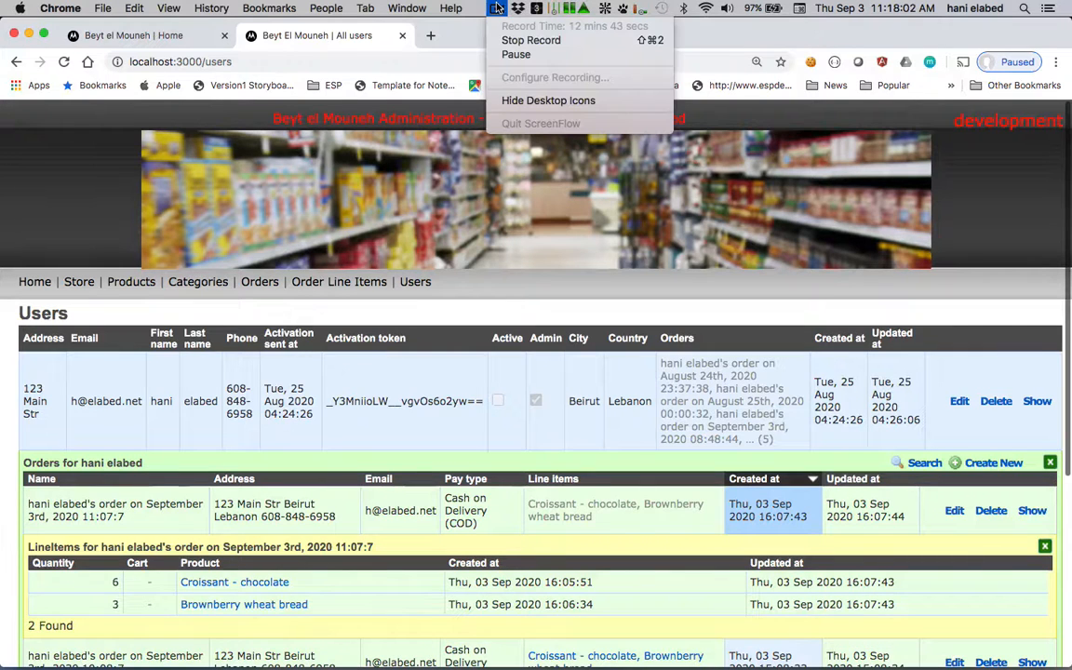